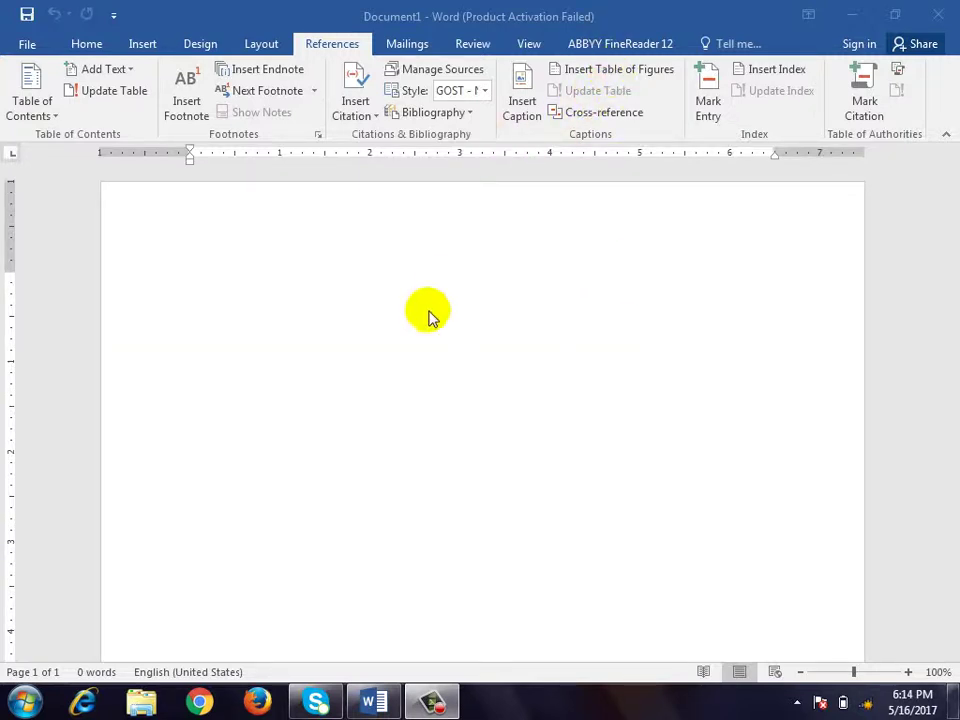
Add four page breaks to make a five-page blank document, then return to page 1.
click(405, 485)
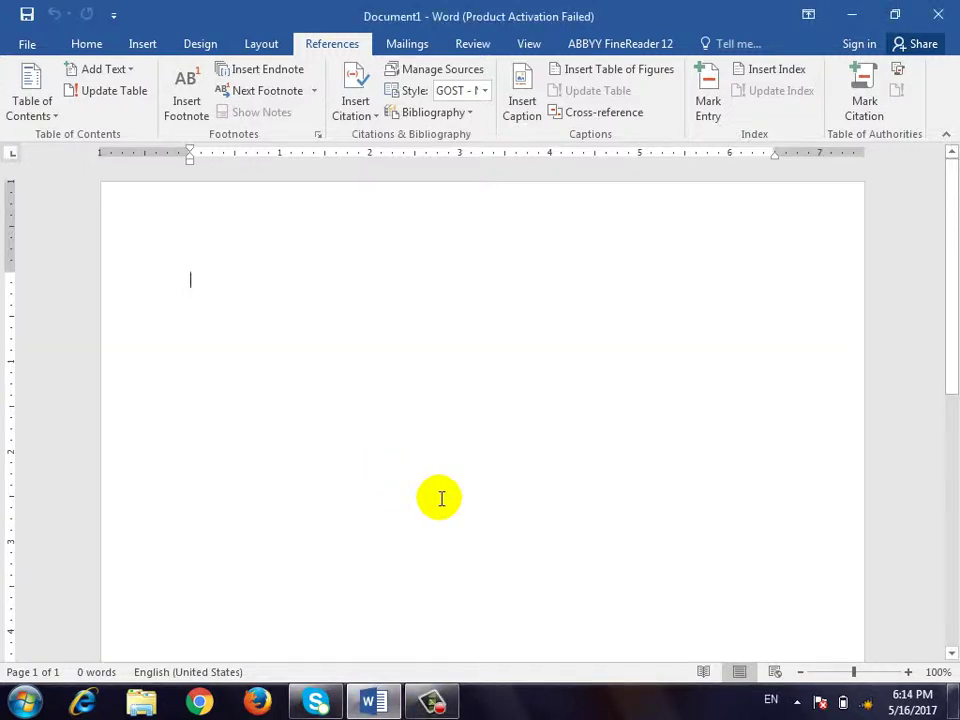
key(ctrl+Return)
key(ctrl+Return)
key(ctrl+Return)
scroll(440, 497, up, 5)
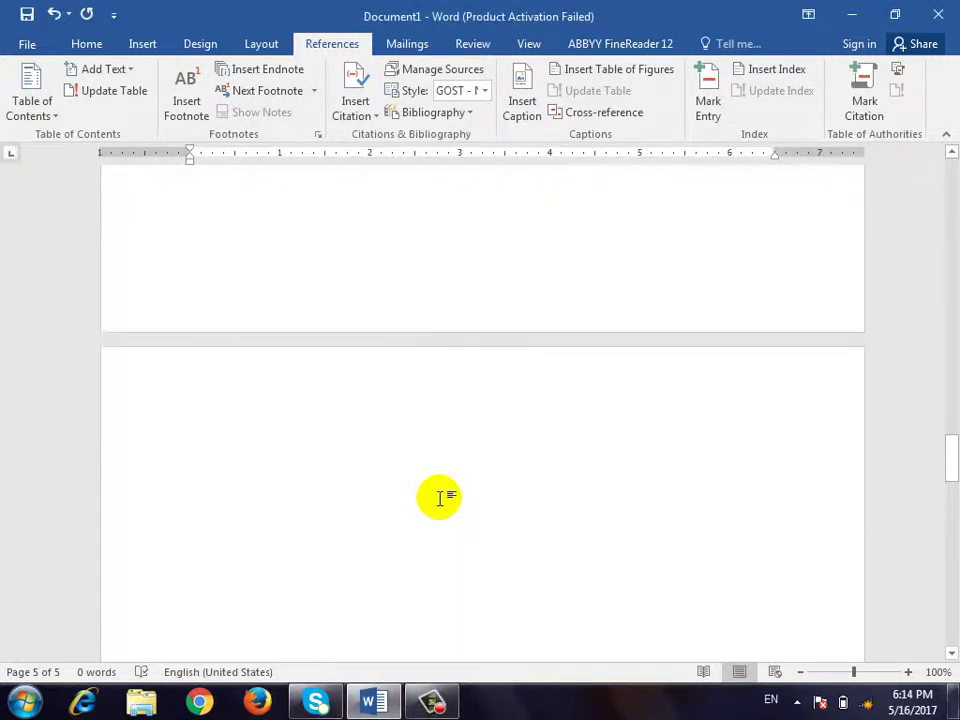
scroll(440, 497, up, 8)
scroll(440, 497, up, 6)
scroll(444, 495, up, 4)
scroll(444, 496, up, 5)
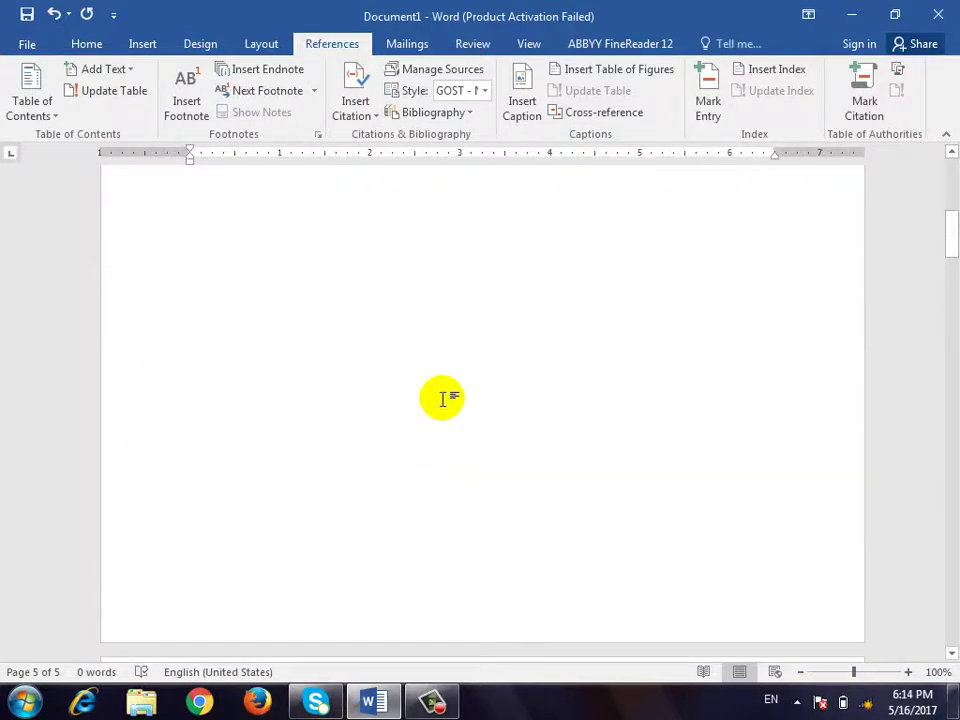
scroll(441, 420, up, 2)
scroll(441, 454, up, 2)
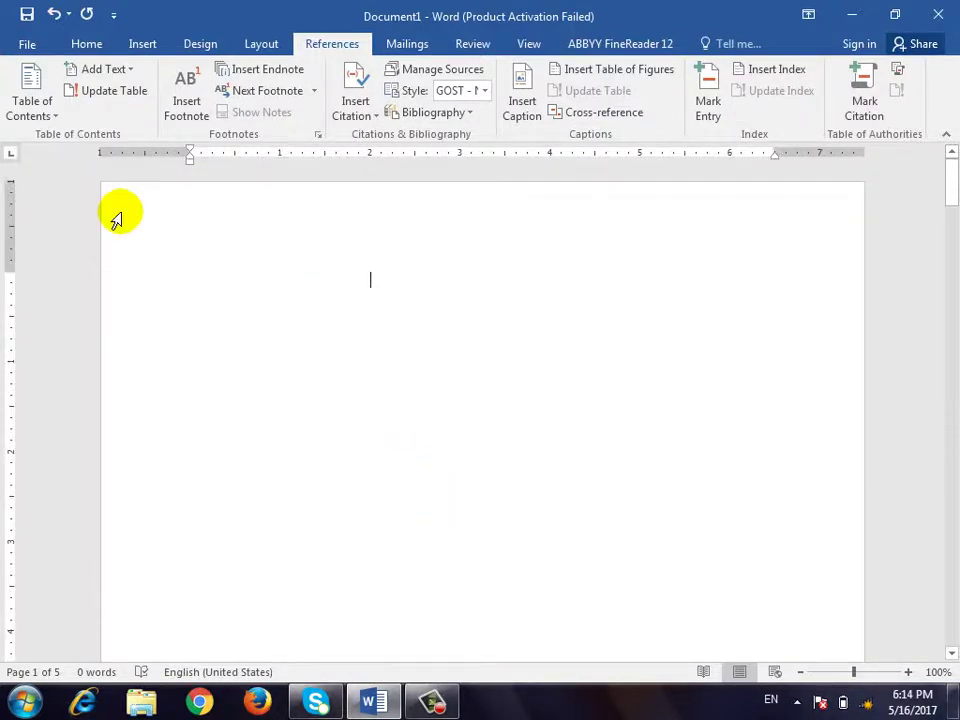
Insert the Desert, Hydrangeas and Jellyfish pictures from the Sample Pictures folder.
click(143, 45)
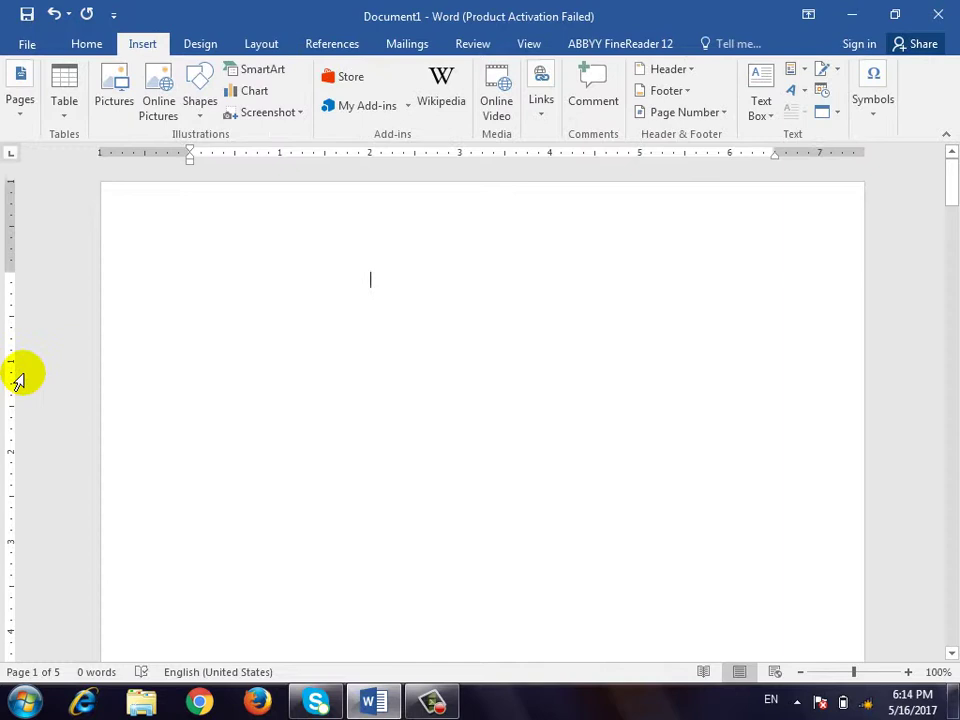
click(112, 86)
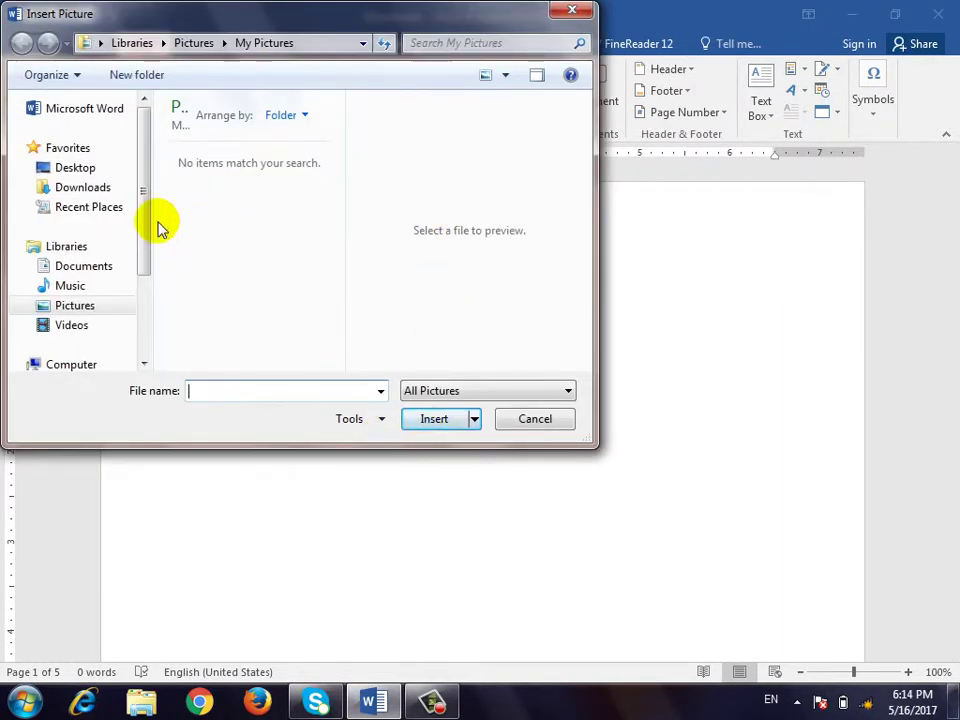
click(90, 310)
double_click(220, 215)
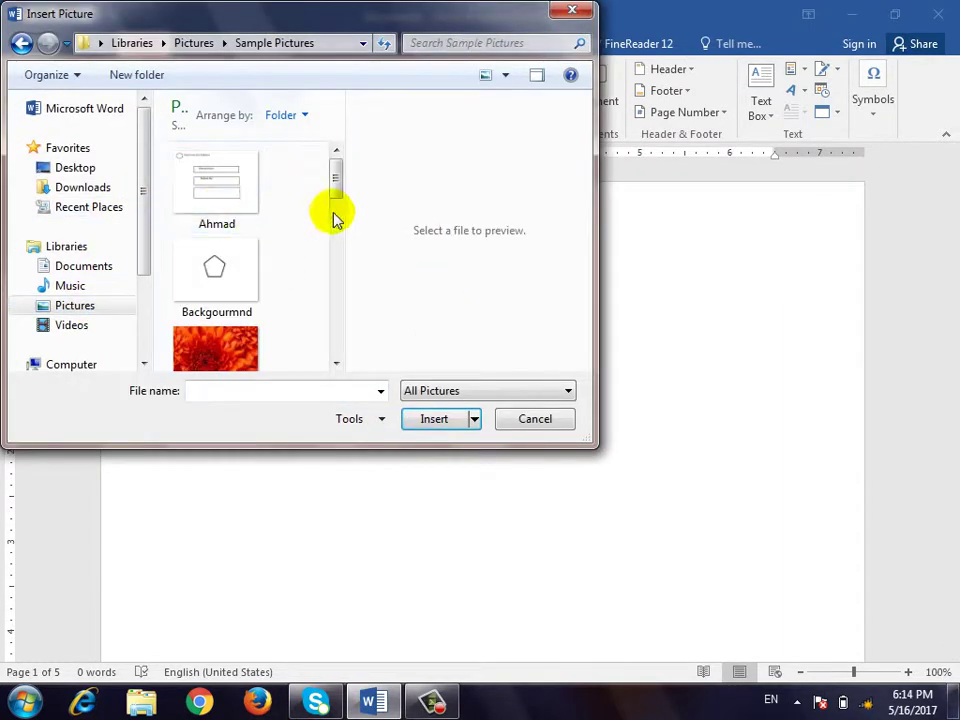
scroll(332, 214, down, 3)
scroll(306, 214, up, 1)
click(229, 250)
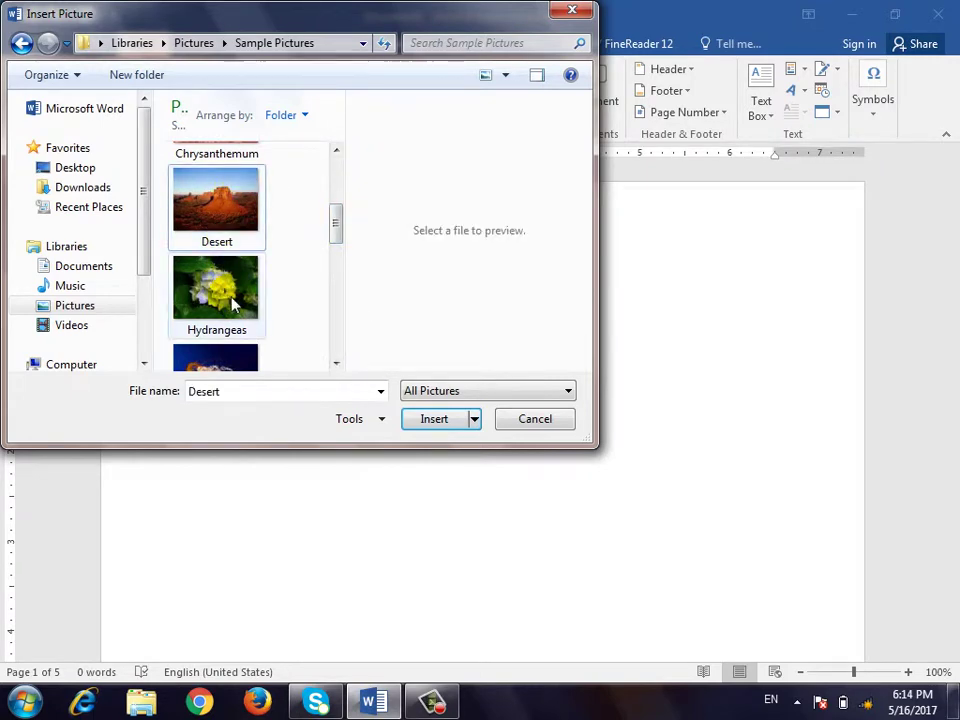
click(231, 300)
ctrl+click(225, 229)
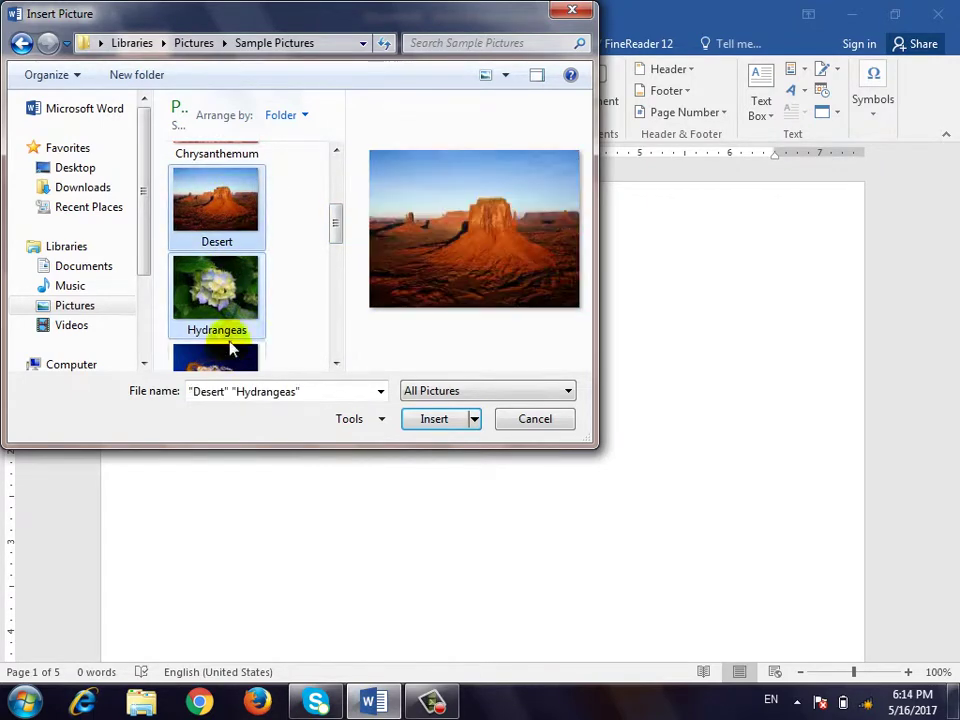
ctrl+click(221, 358)
click(433, 418)
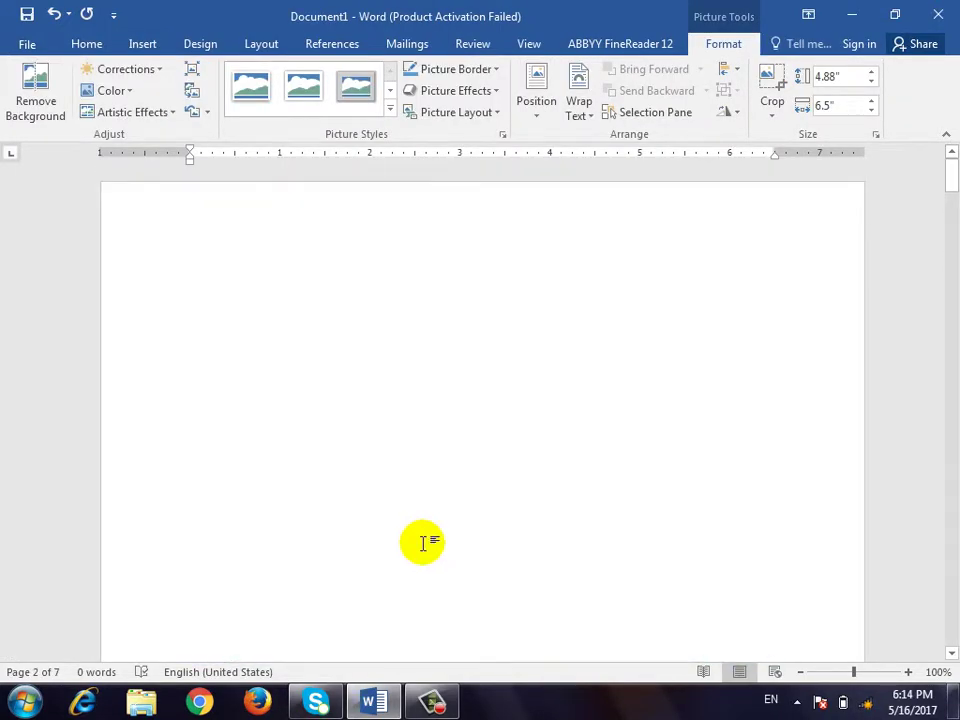
Select the Desert picture on page 2 and bring up the References caption tools.
scroll(430, 550, down, 10)
scroll(455, 440, down, 3)
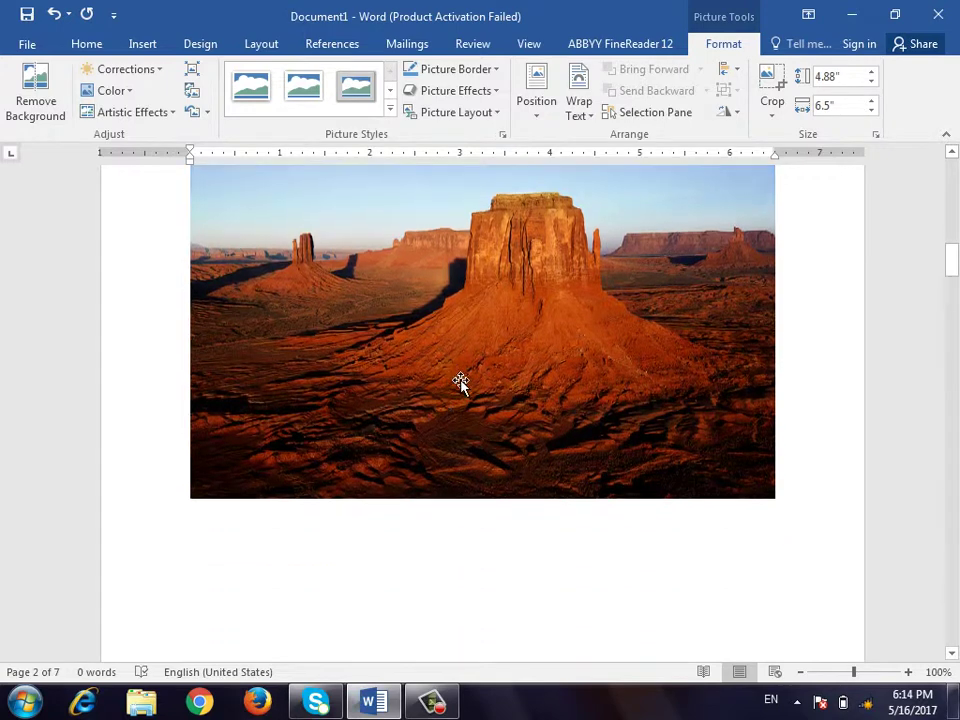
scroll(455, 380, up, 2)
click(453, 466)
scroll(455, 468, up, 1)
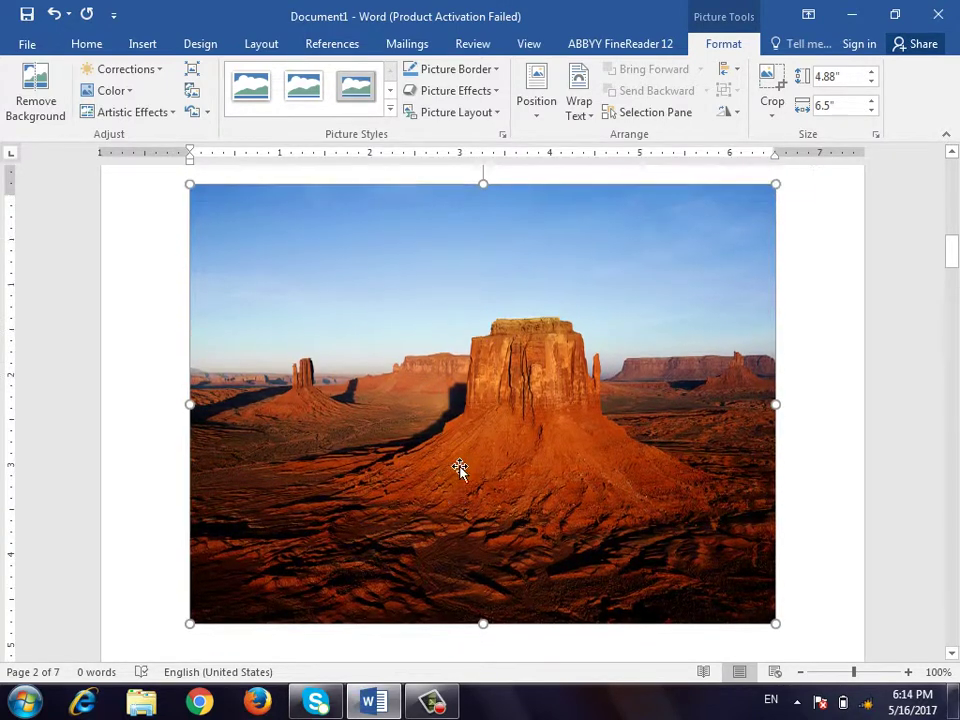
scroll(480, 466, down, 1)
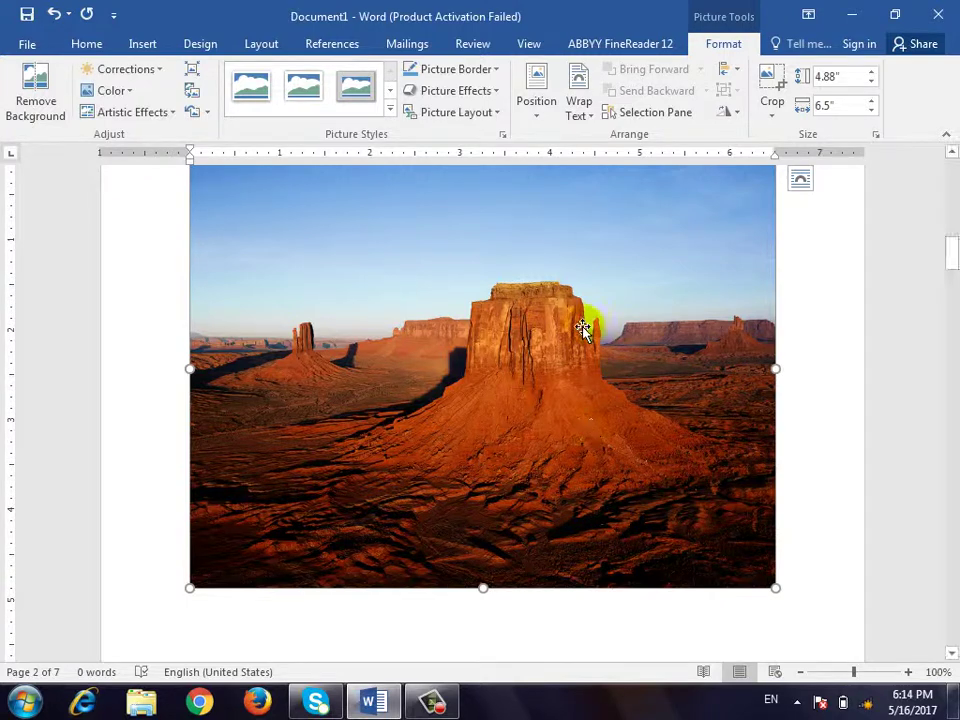
scroll(570, 339, up, 1)
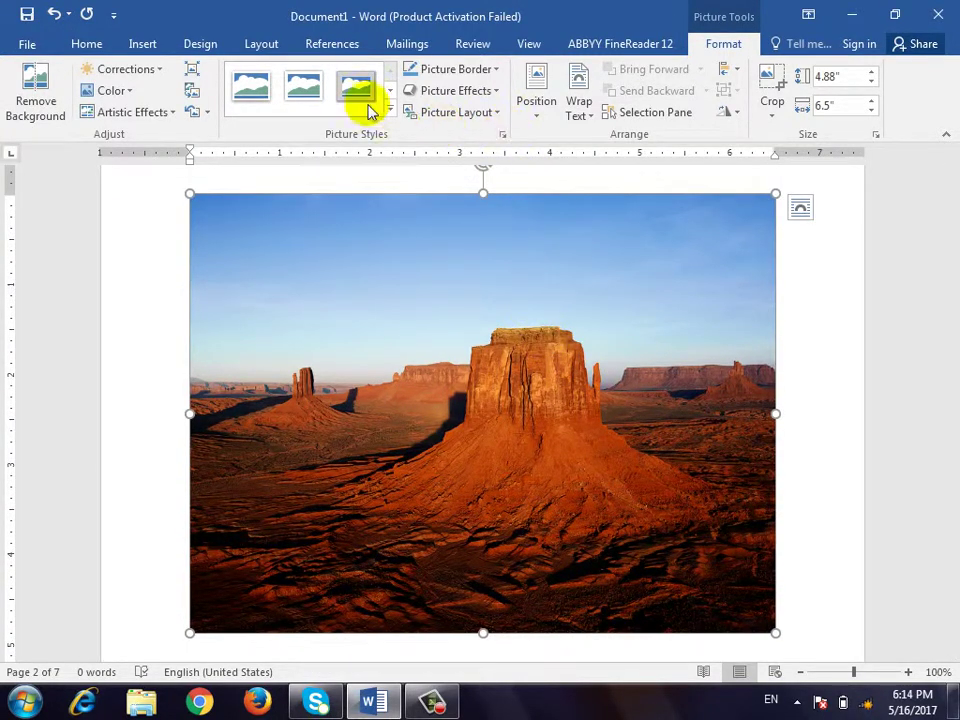
click(332, 43)
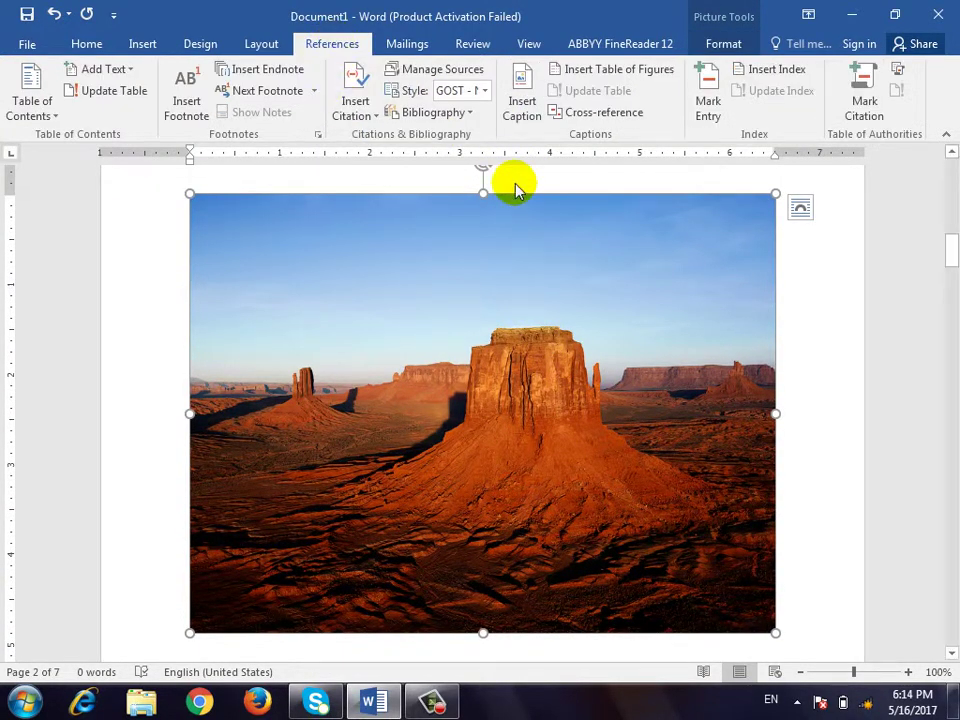
In Insert Caption, create a new 'Picture' label so the desert caption reads Picture 1.
click(530, 88)
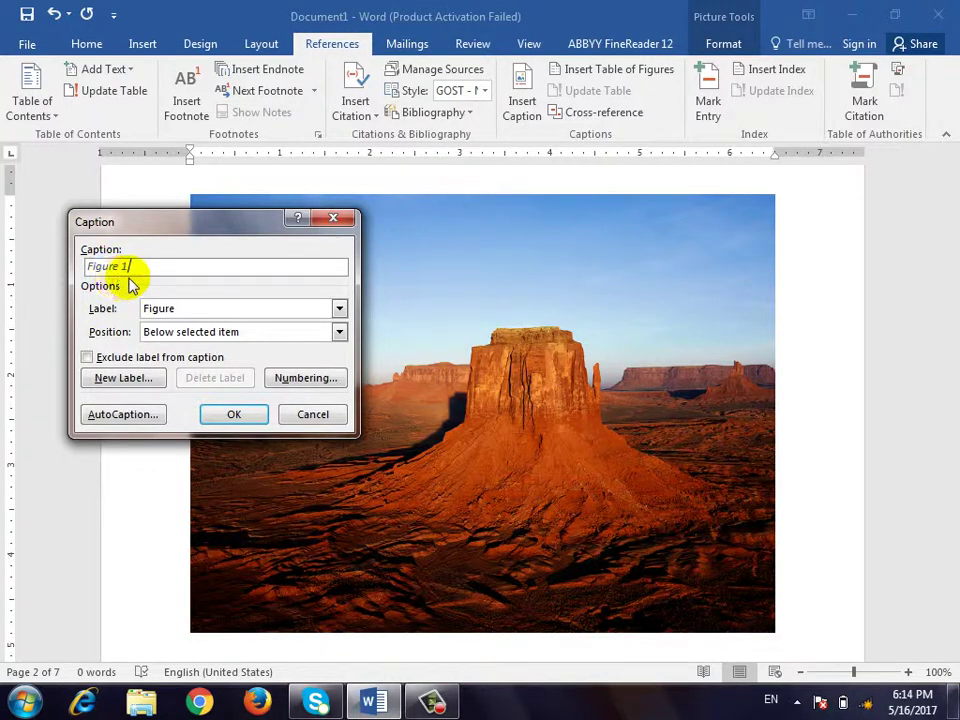
text(,)
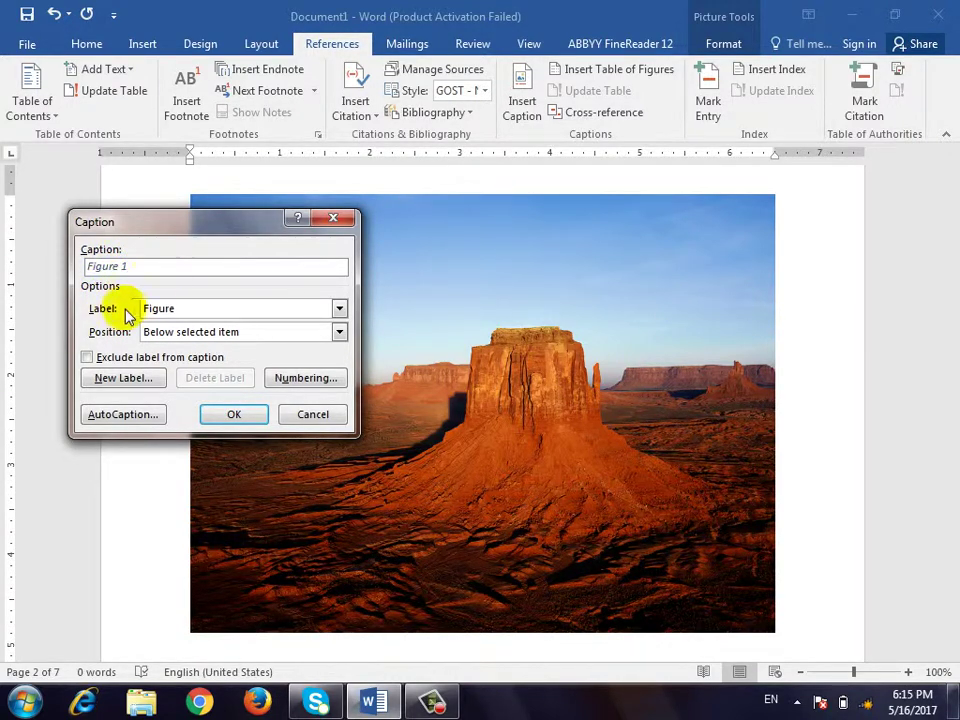
click(197, 313)
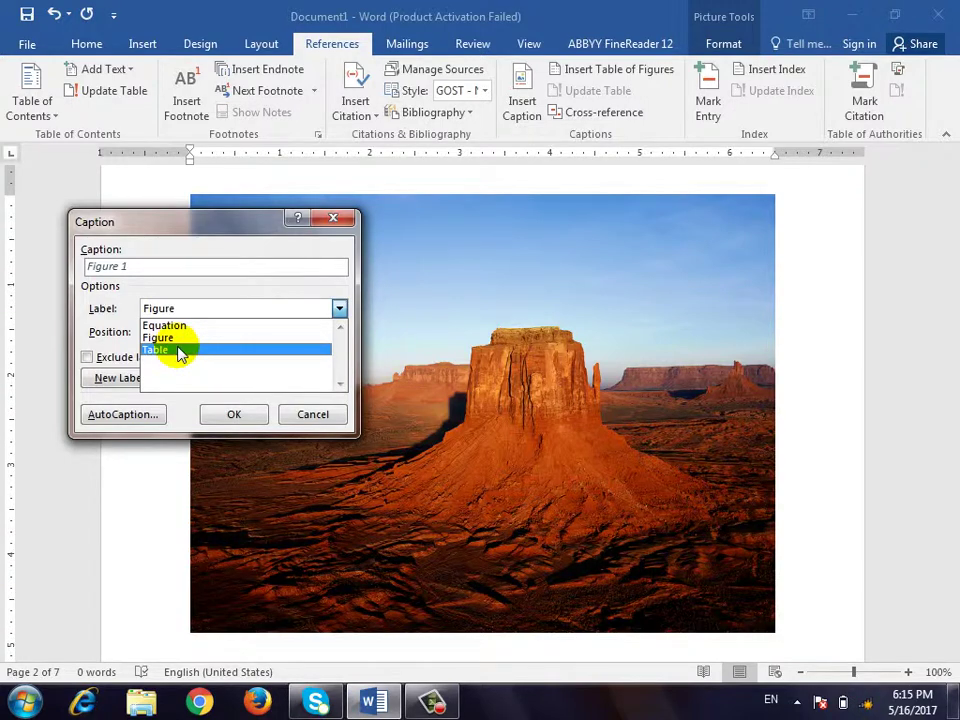
click(176, 338)
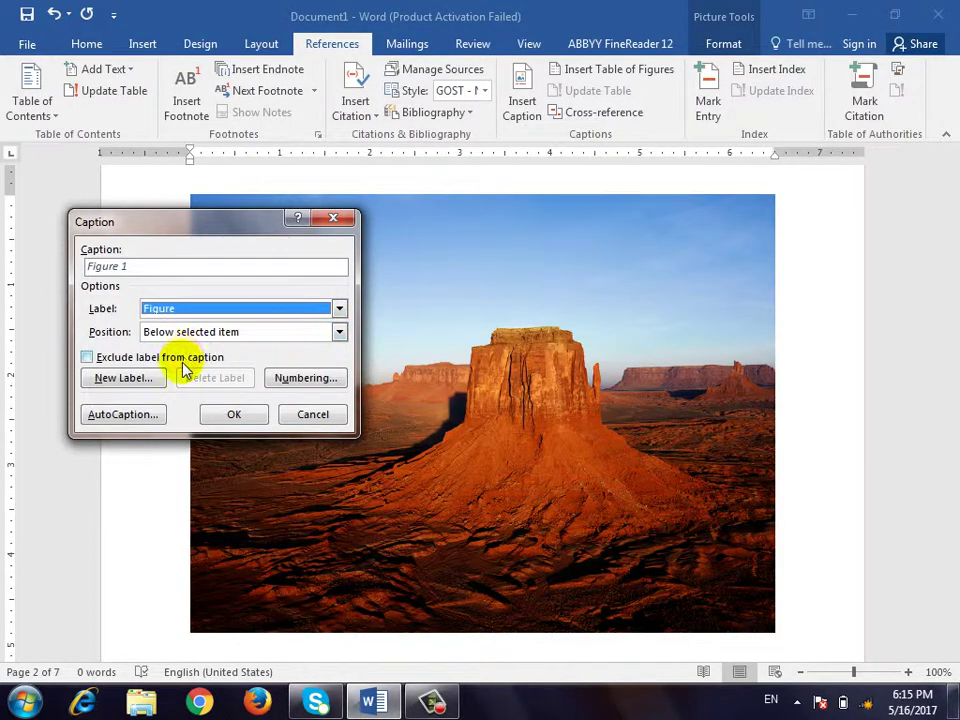
click(200, 312)
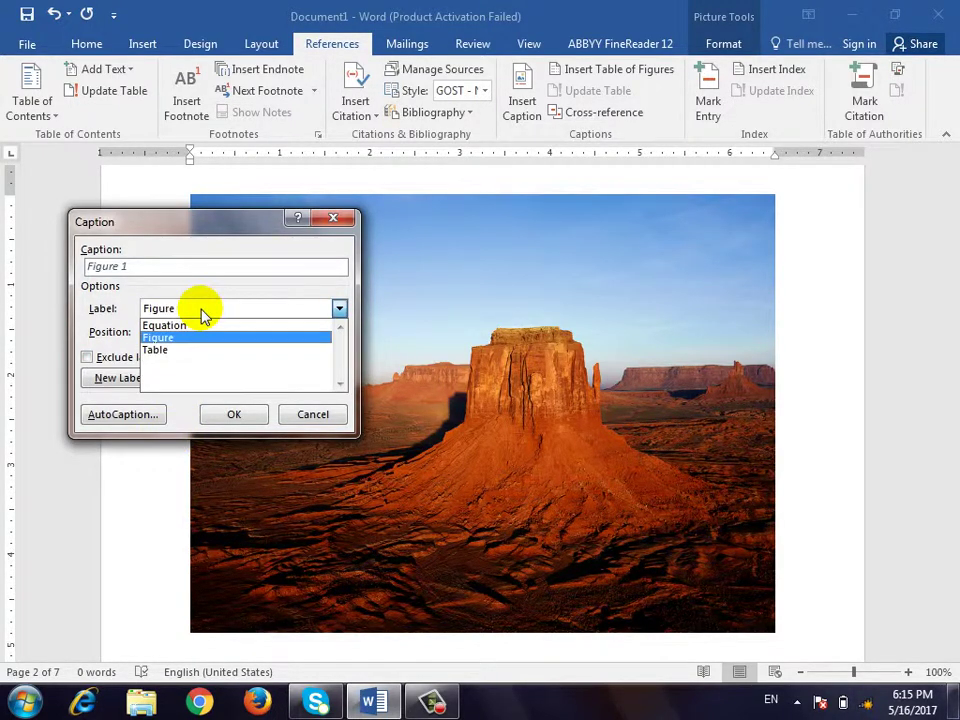
click(185, 338)
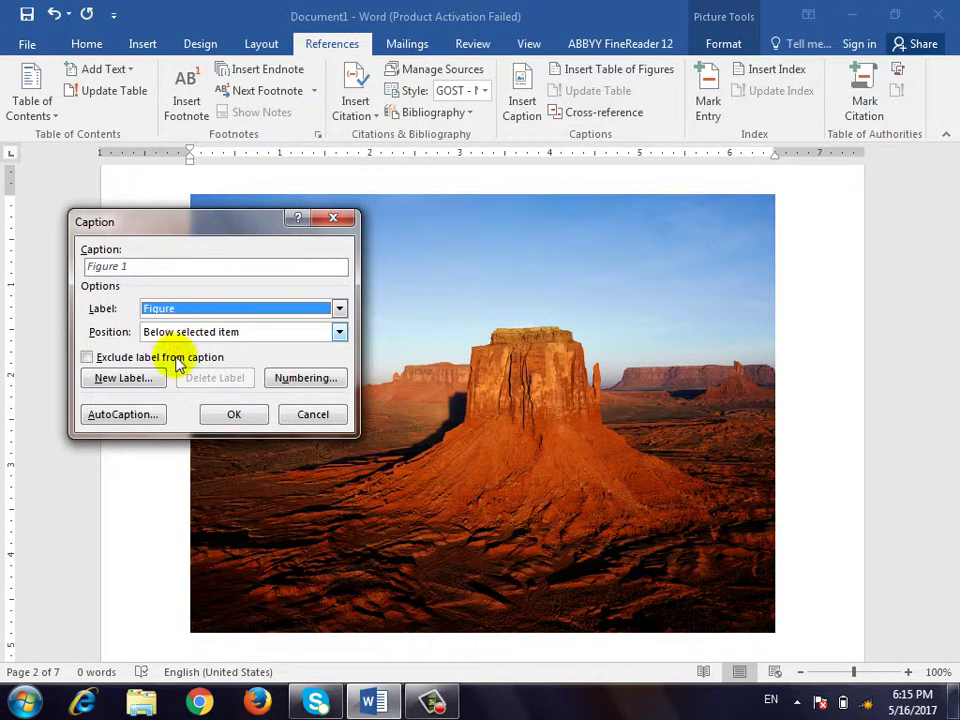
click(128, 380)
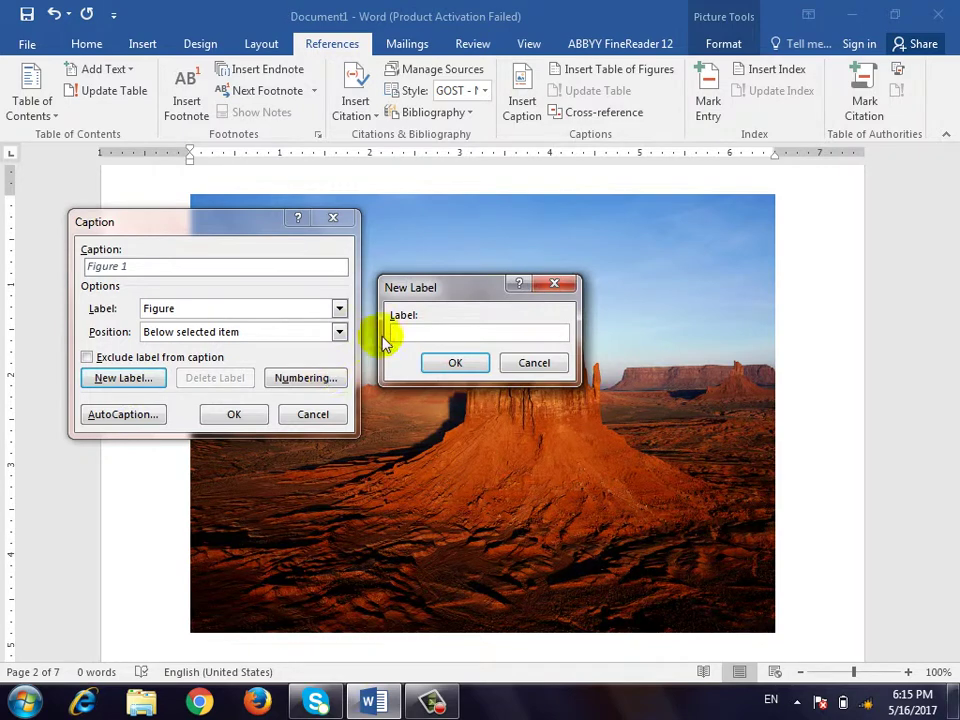
text(Picture)
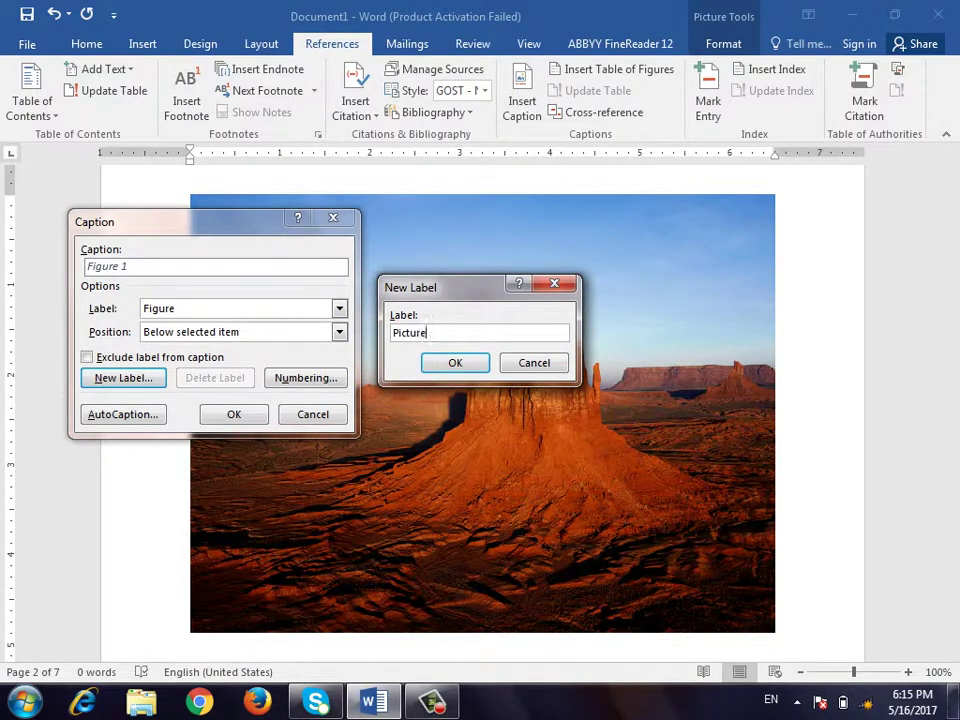
click(447, 363)
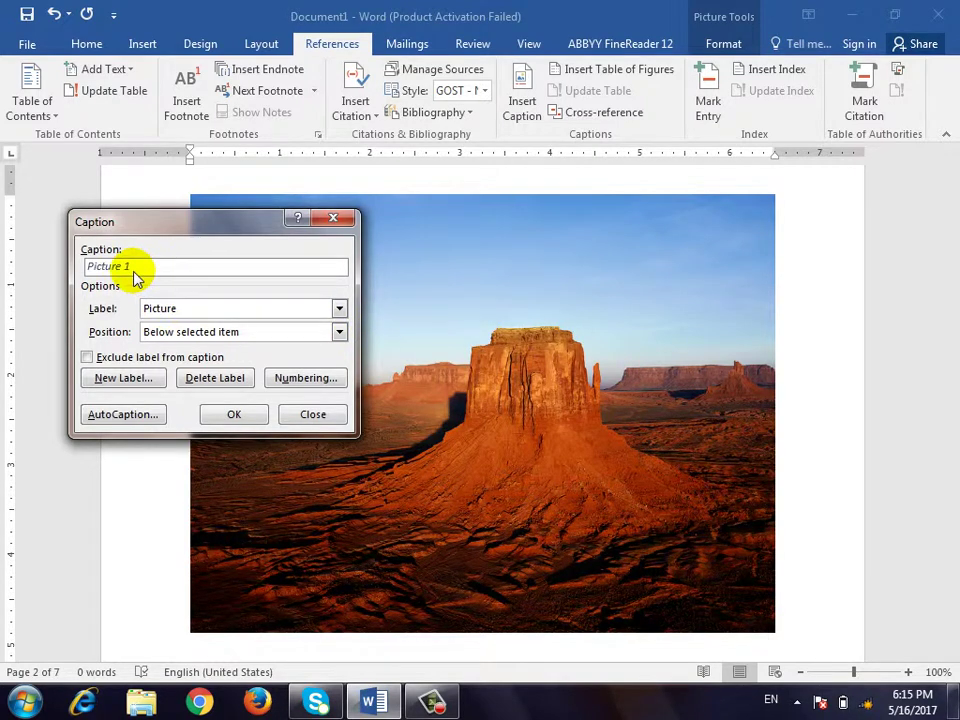
Keep 1, 2, 3 numbering and Below selected item position, then add the Picture 1 caption.
click(333, 390)
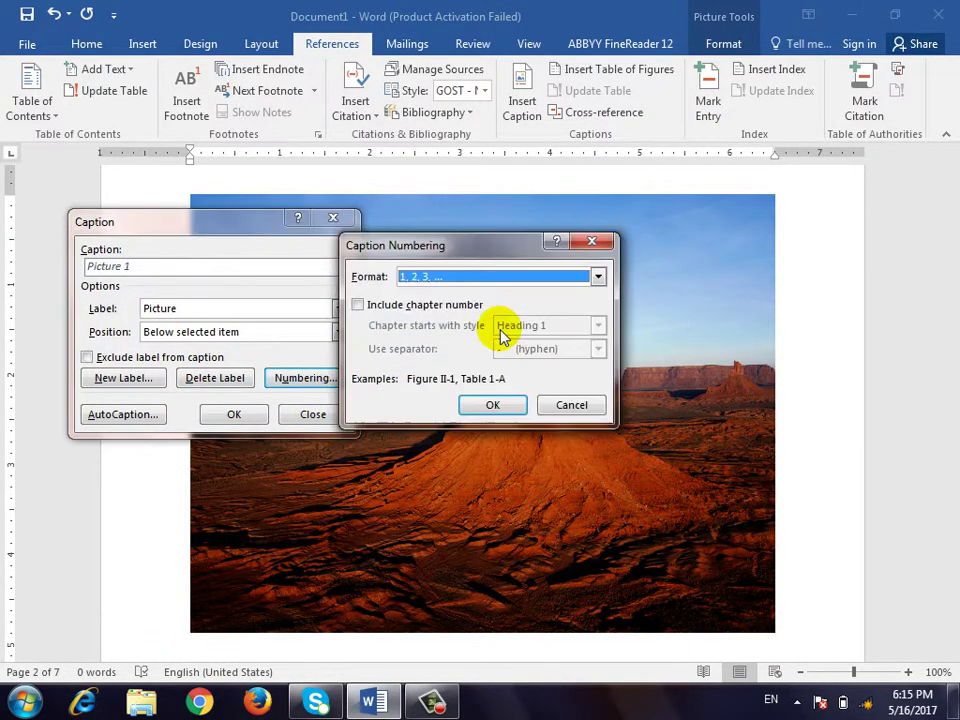
click(522, 279)
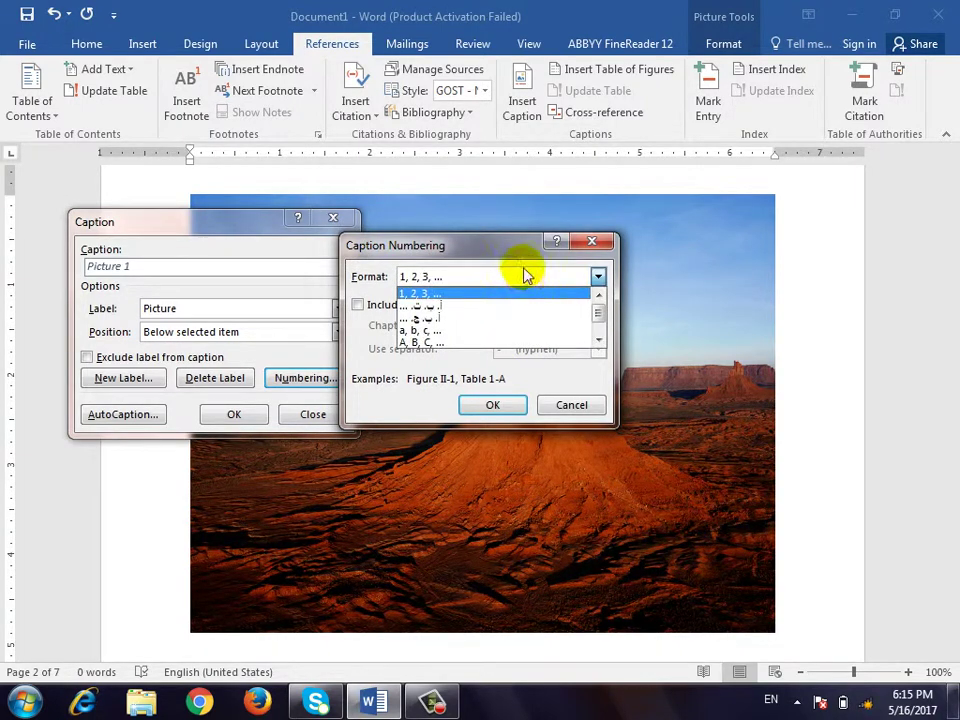
click(527, 257)
click(568, 406)
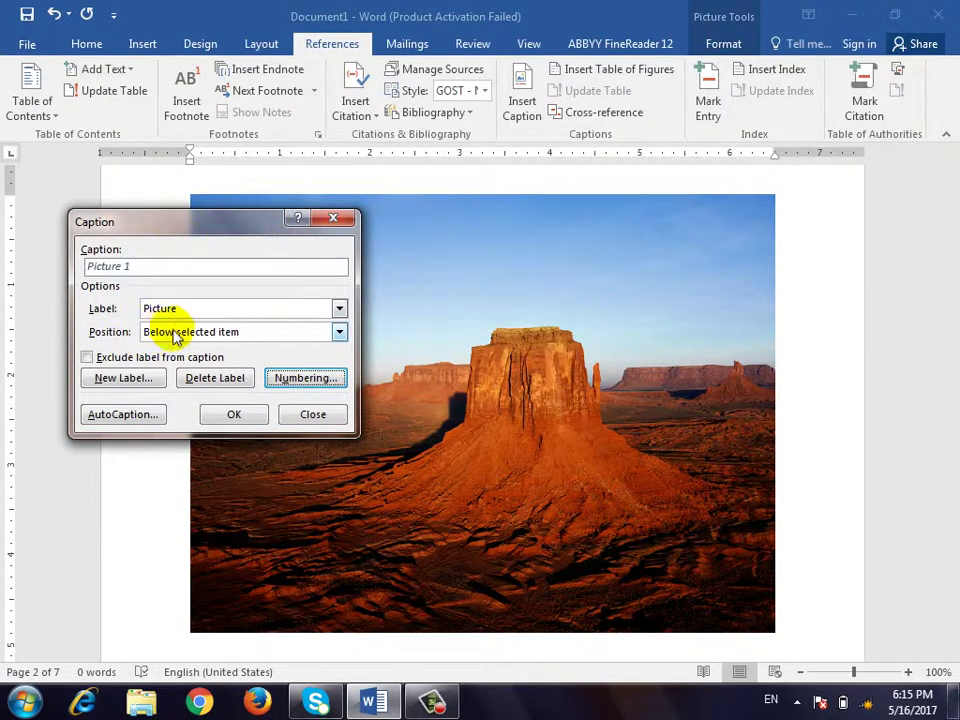
click(243, 338)
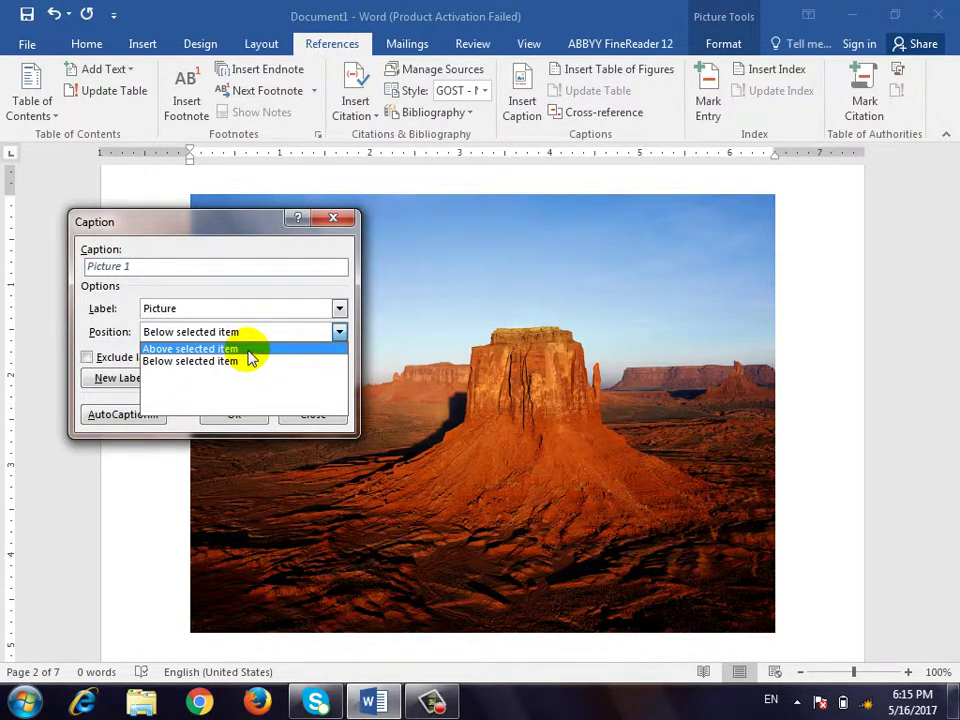
click(200, 360)
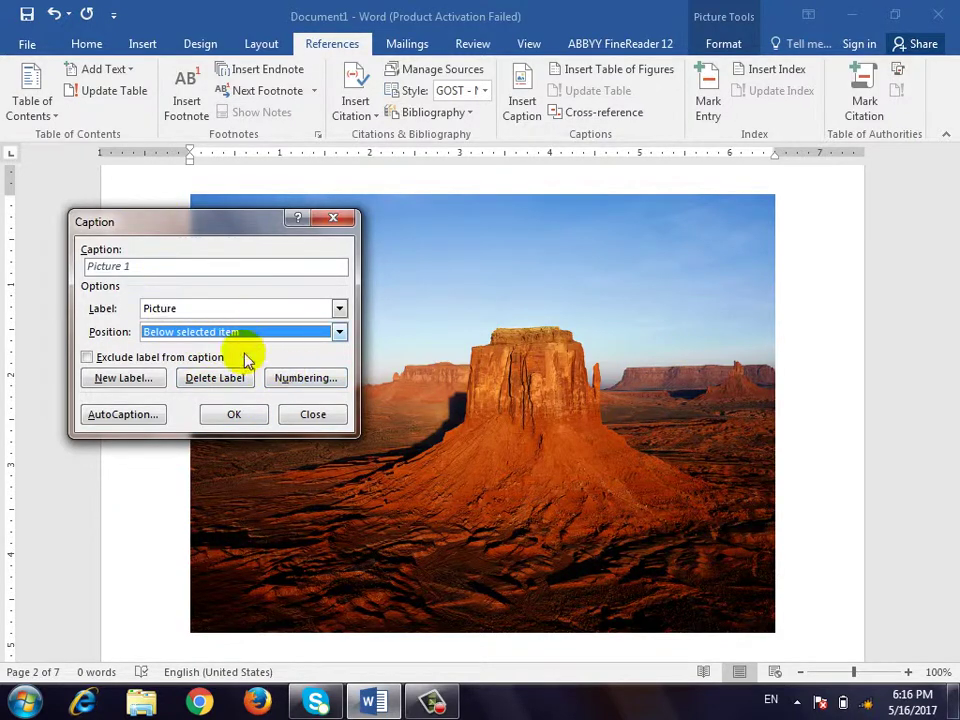
click(240, 414)
Caption the hydrangea photo as Picture 2.
scroll(290, 440, down, 5)
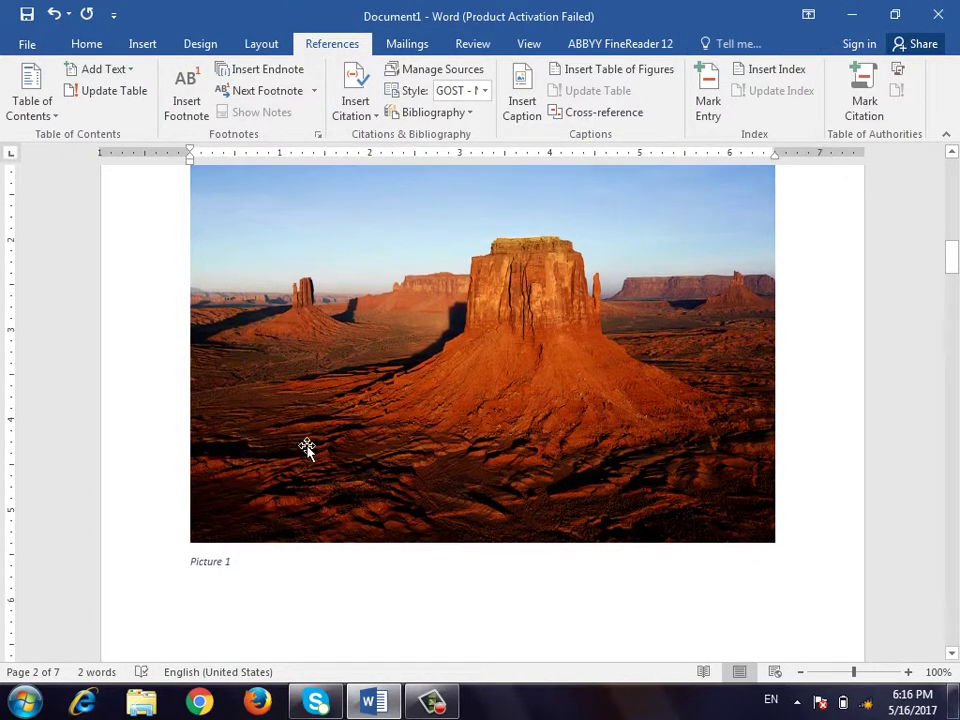
scroll(300, 478, down, 1)
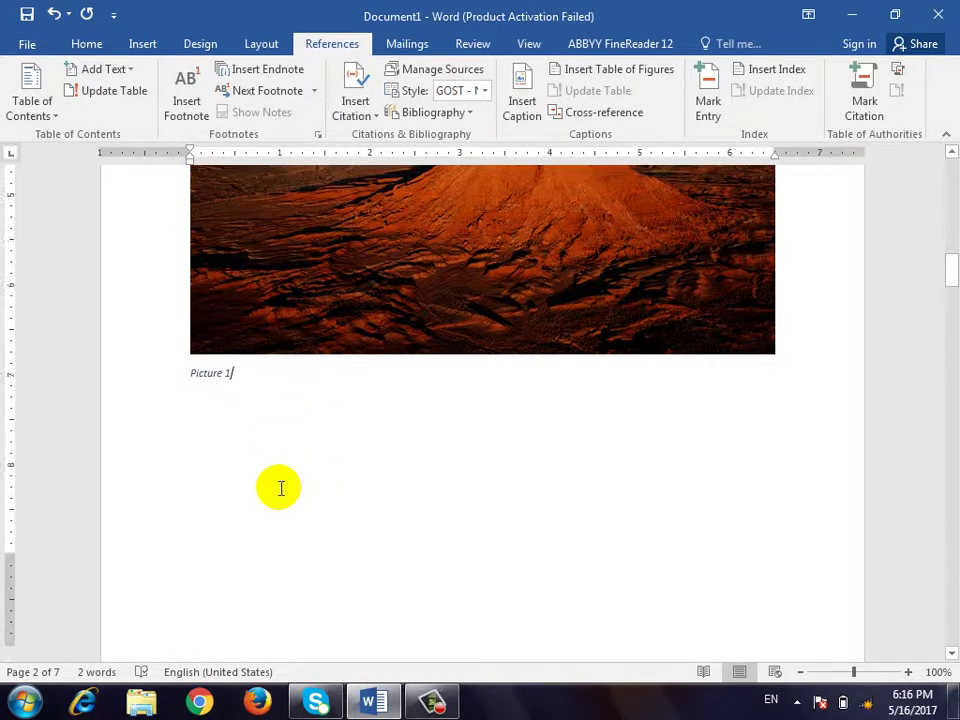
scroll(280, 480, down, 7)
scroll(274, 470, down, 4)
click(516, 349)
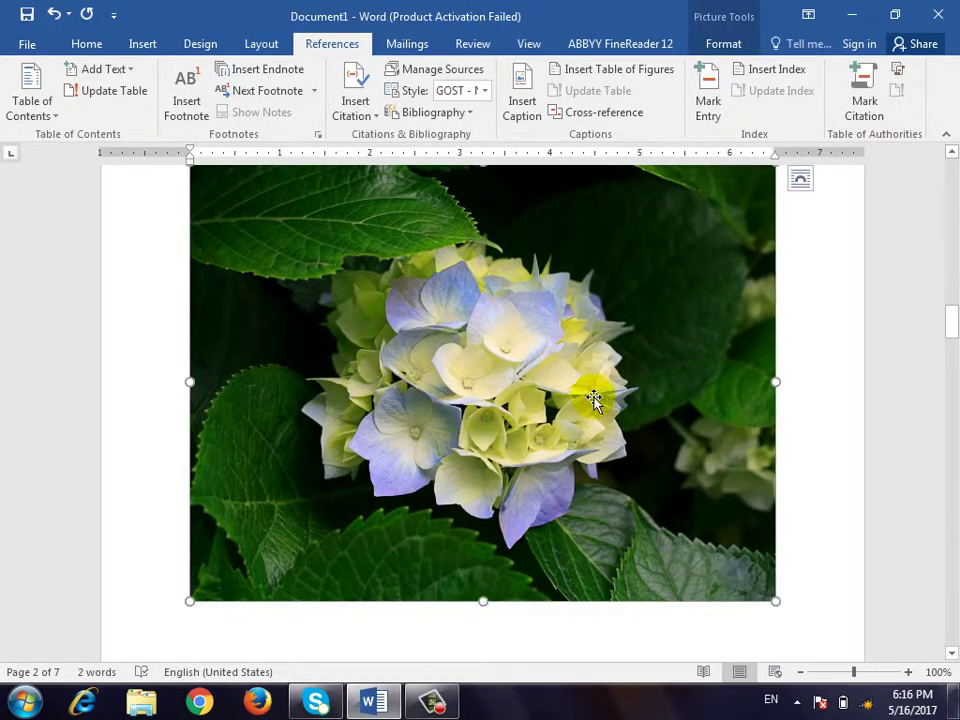
click(521, 90)
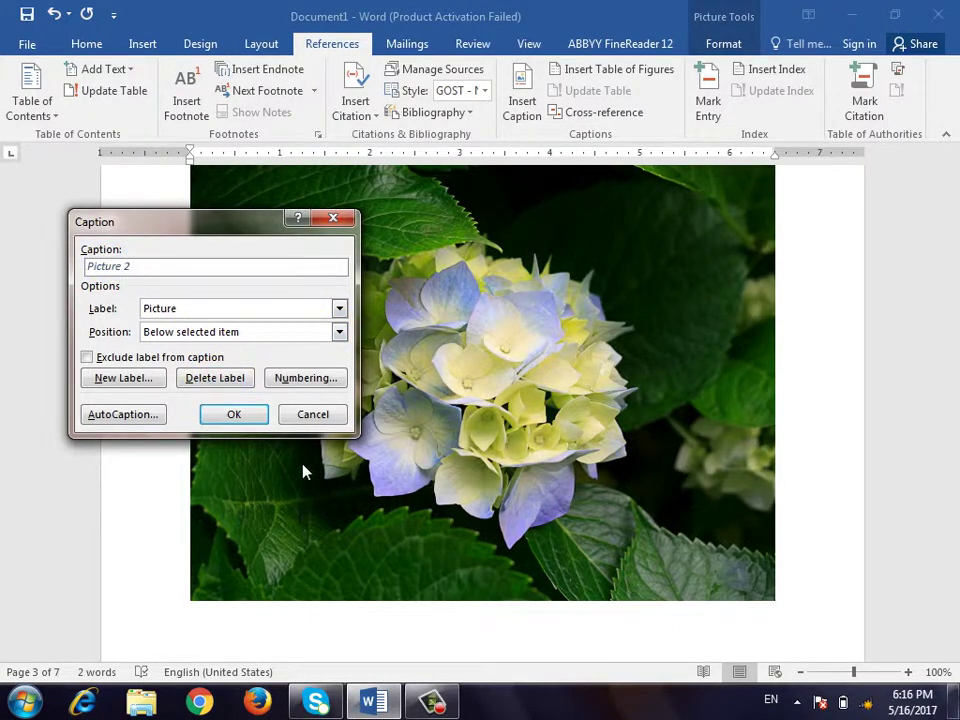
click(246, 415)
Caption the jellyfish photo as Picture 3 and return to the blank first page.
scroll(360, 444, down, 5)
scroll(366, 451, down, 8)
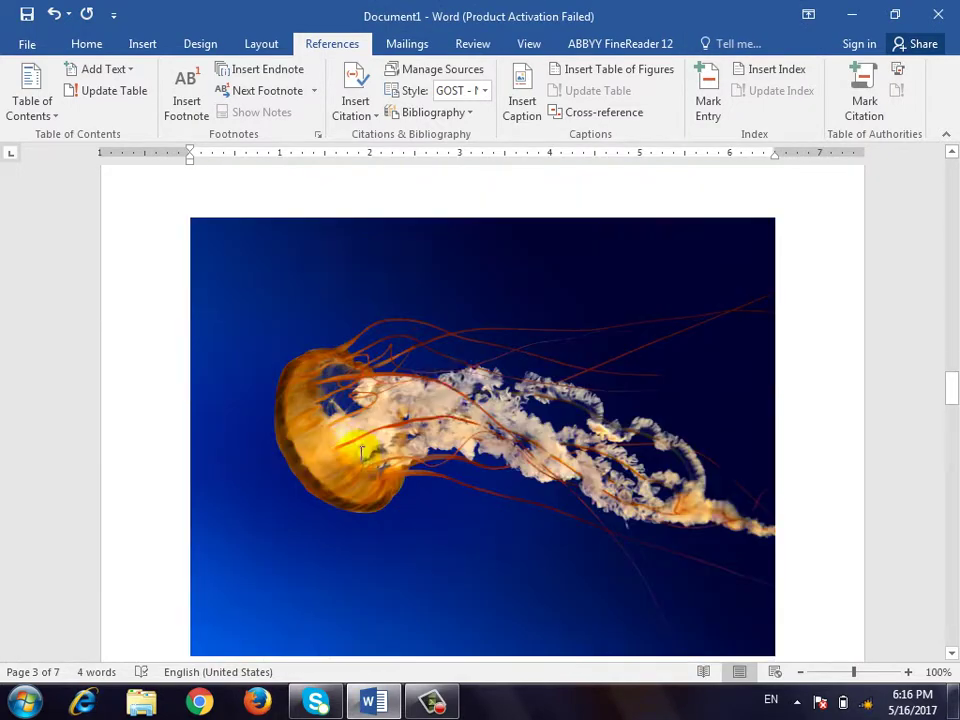
scroll(345, 446, down, 4)
scroll(369, 334, up, 4)
click(423, 298)
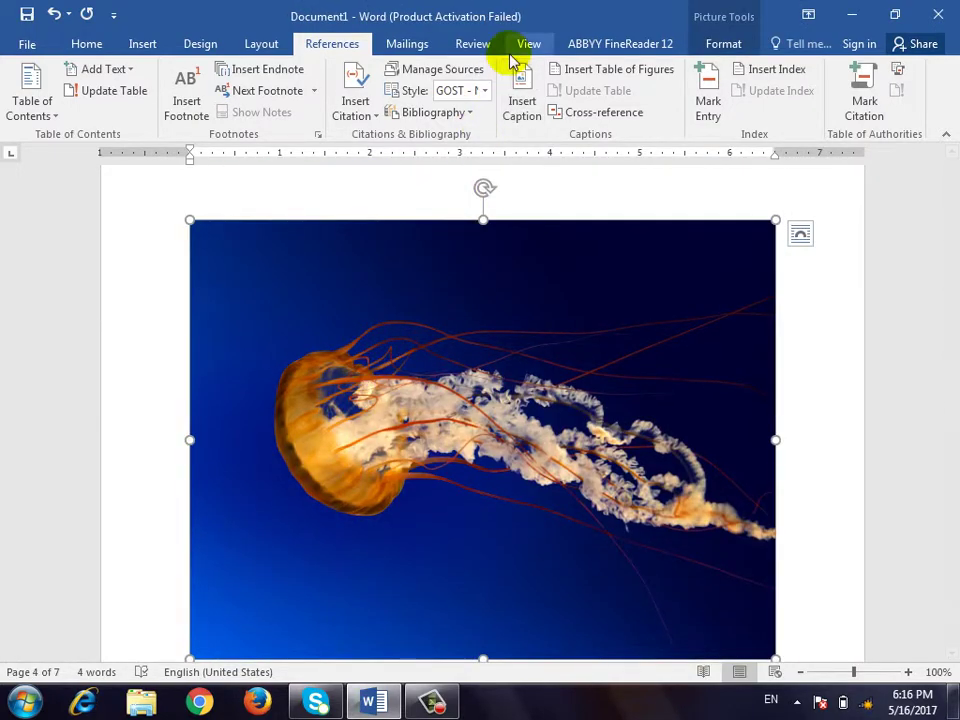
click(522, 100)
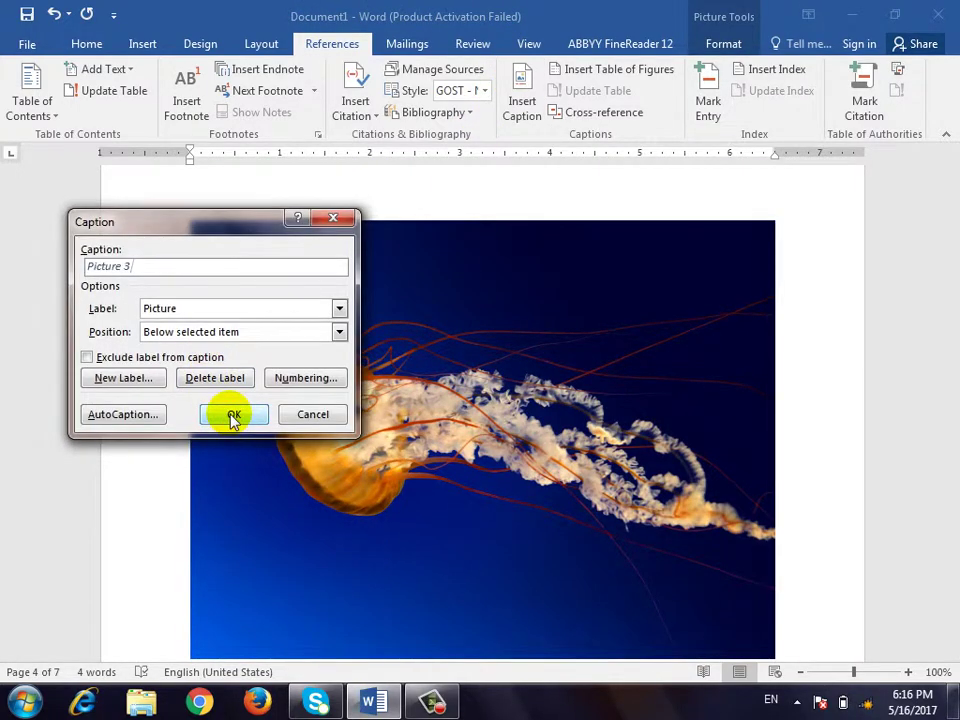
click(232, 416)
scroll(482, 499, down, 3)
scroll(493, 497, up, 1)
scroll(496, 497, up, 8)
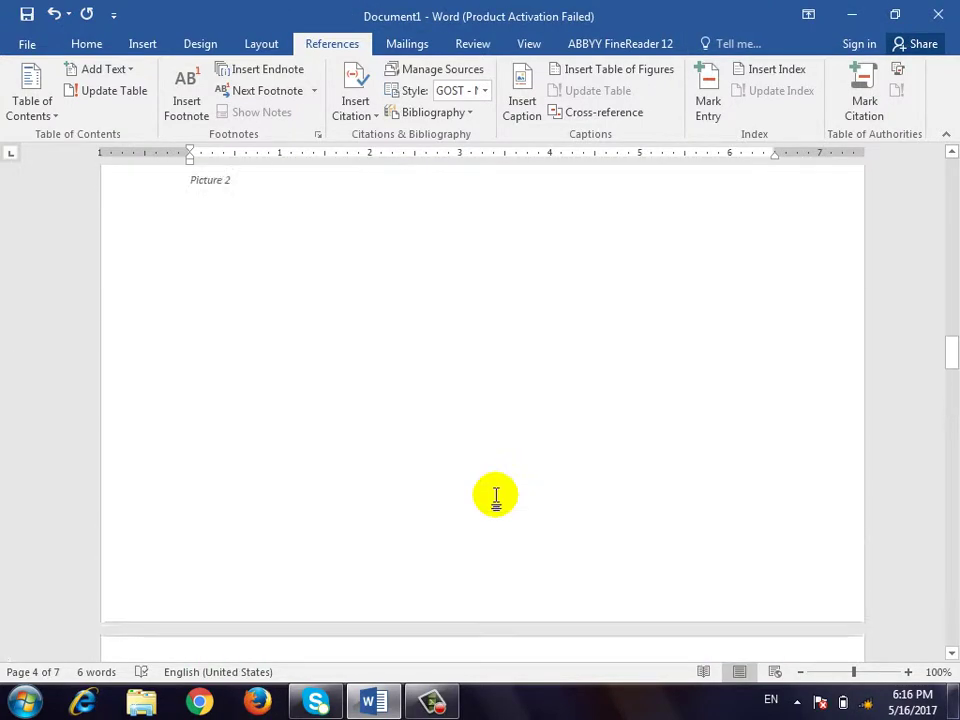
scroll(496, 497, up, 7)
scroll(496, 497, up, 8)
scroll(496, 497, up, 10)
scroll(496, 497, up, 10)
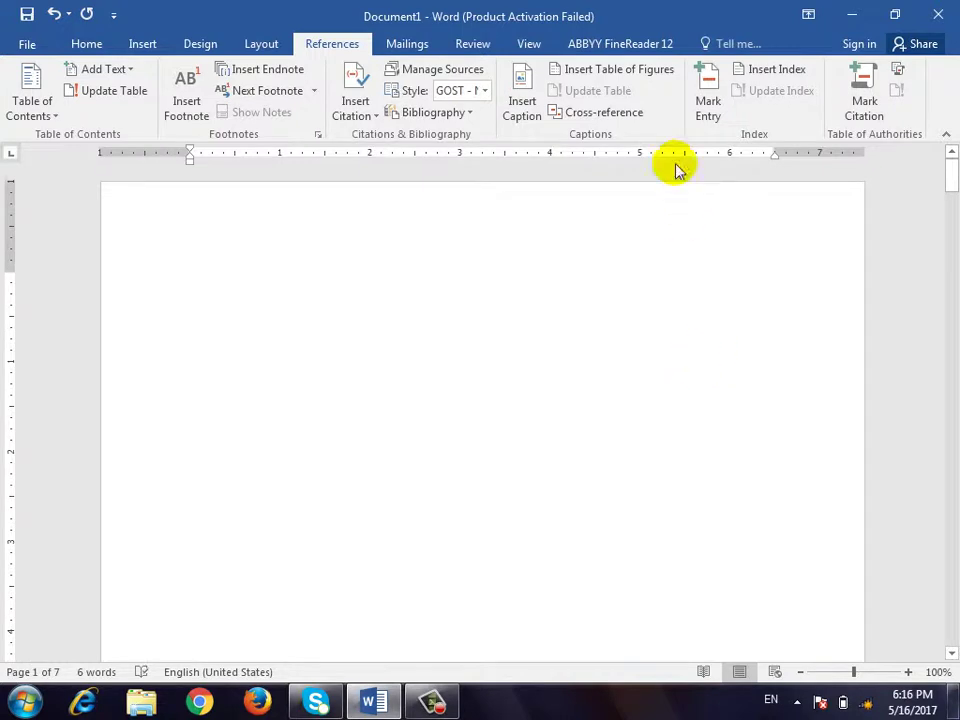
Insert a table of figures on page 1 with right-aligned page numbers and dot leaders.
click(600, 80)
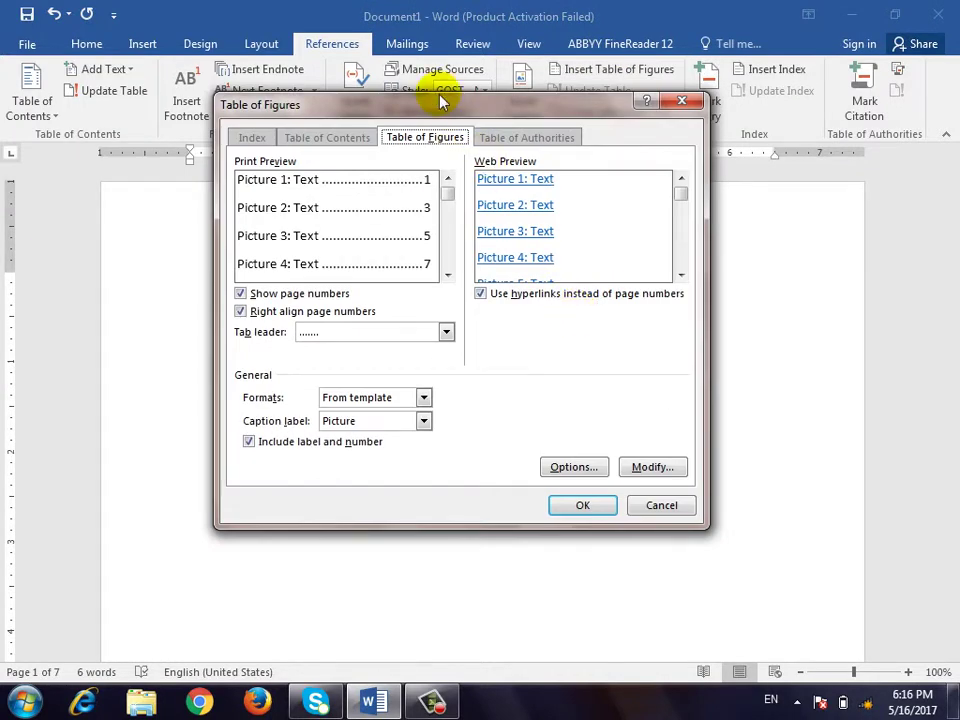
drag(442, 100, 404, 118)
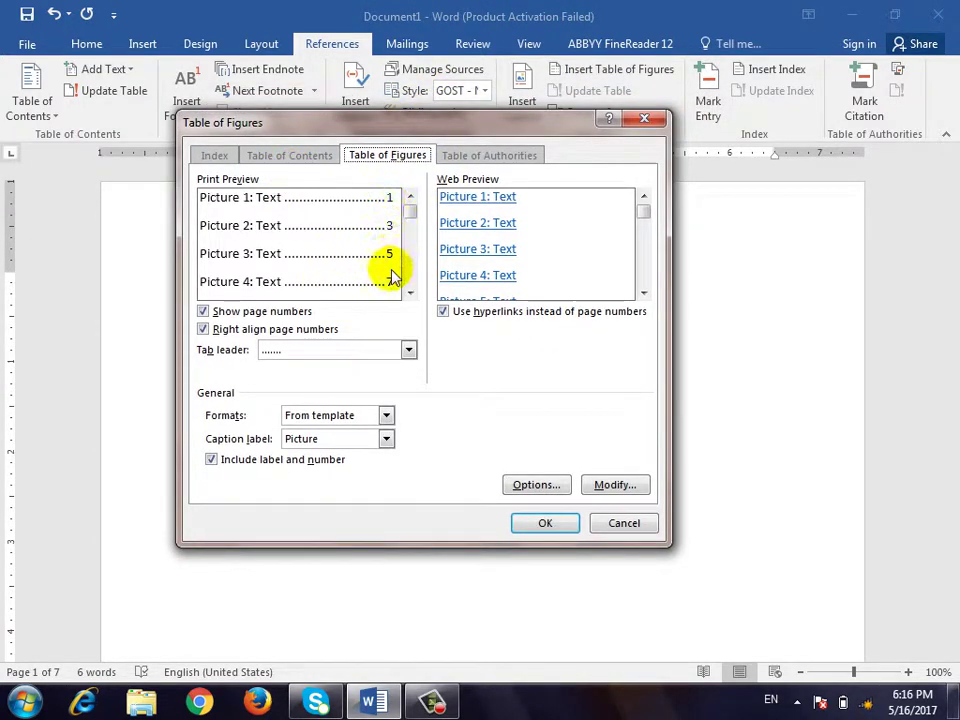
click(255, 314)
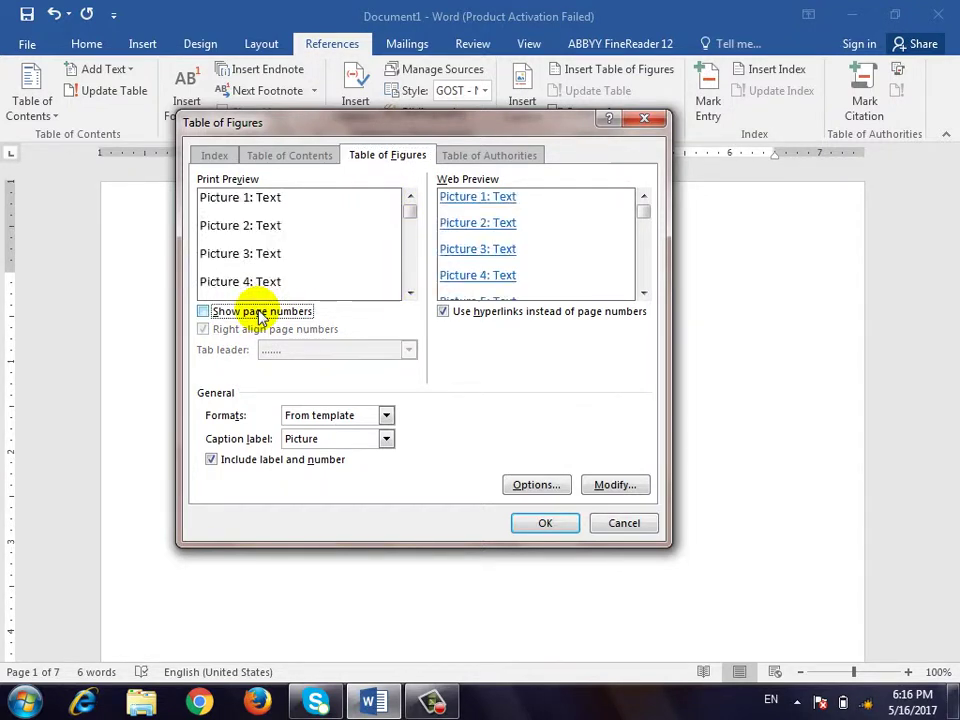
click(258, 315)
click(249, 328)
click(252, 330)
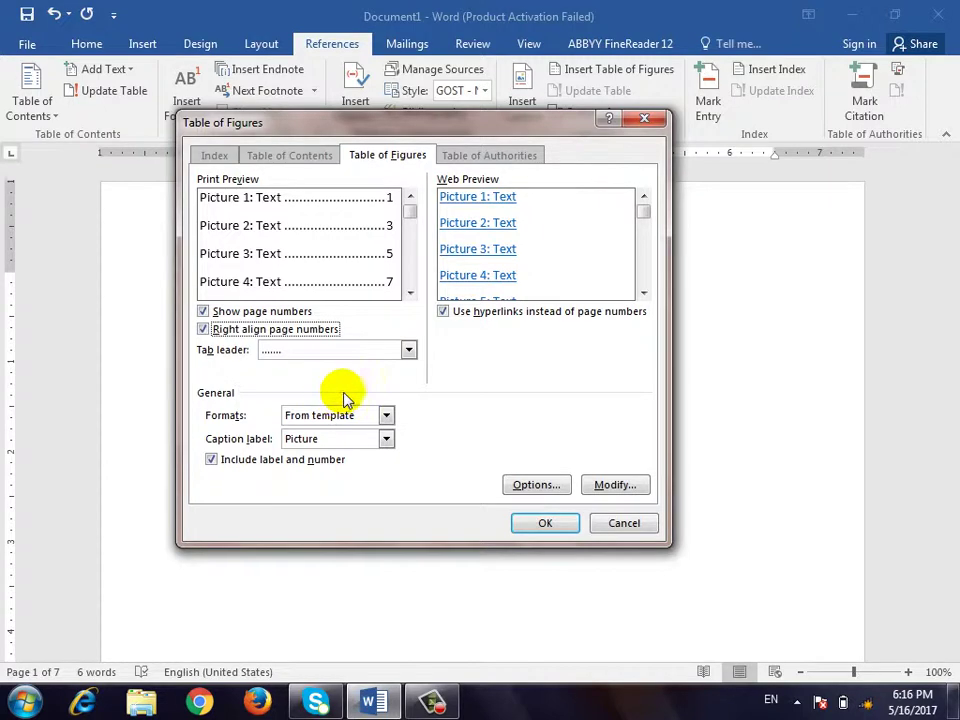
click(527, 523)
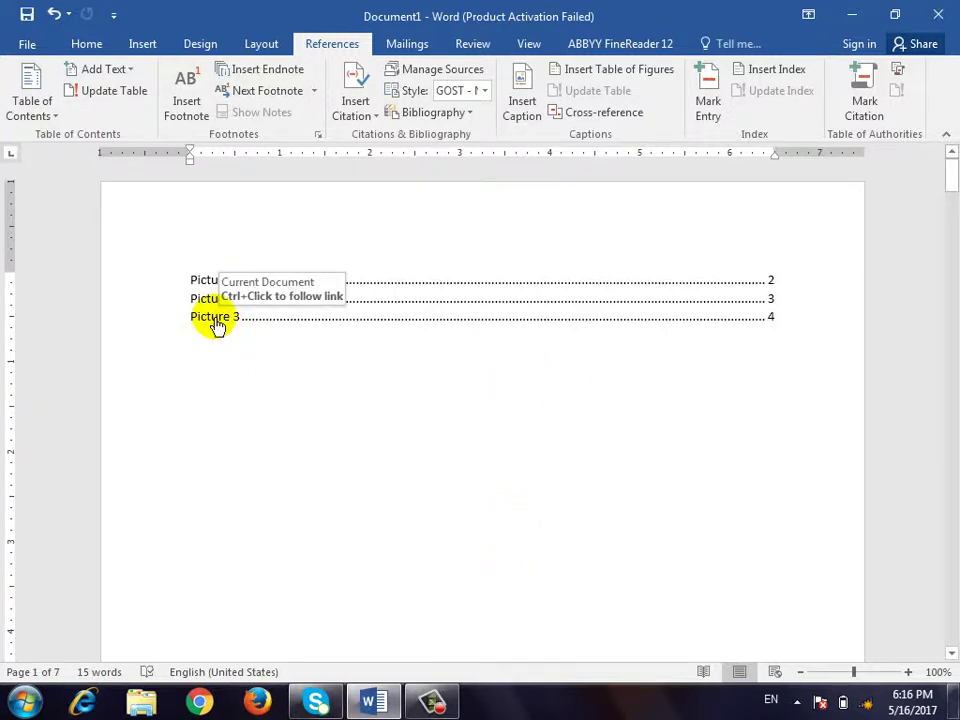
Jump to the Picture 3 caption via the table and add a page break after it.
ctrl+click(217, 327)
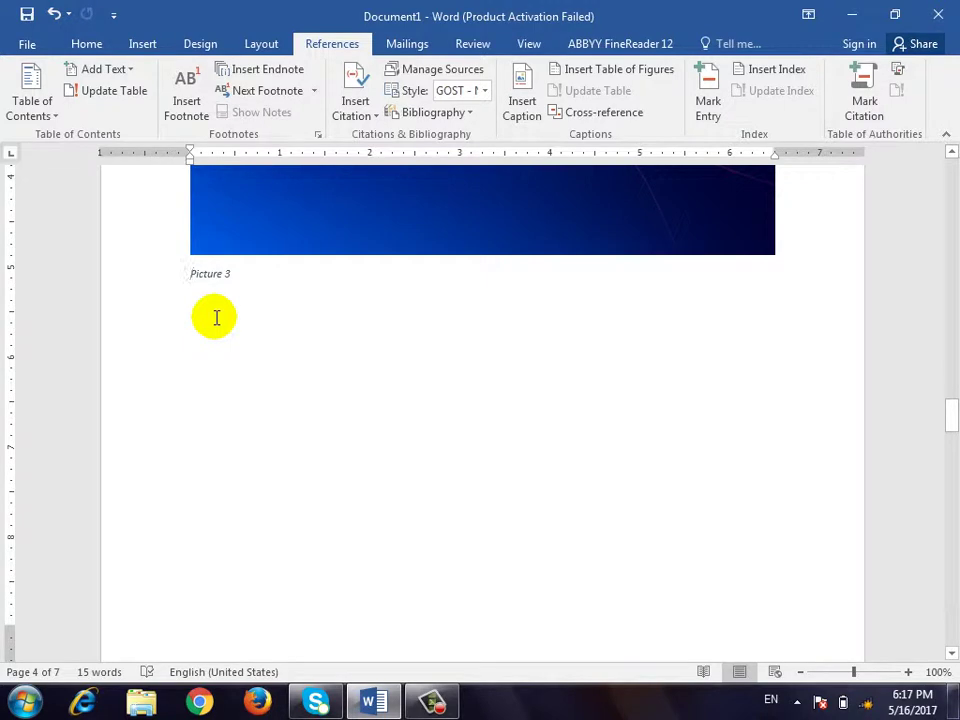
scroll(317, 396, up, 5)
scroll(314, 420, down, 5)
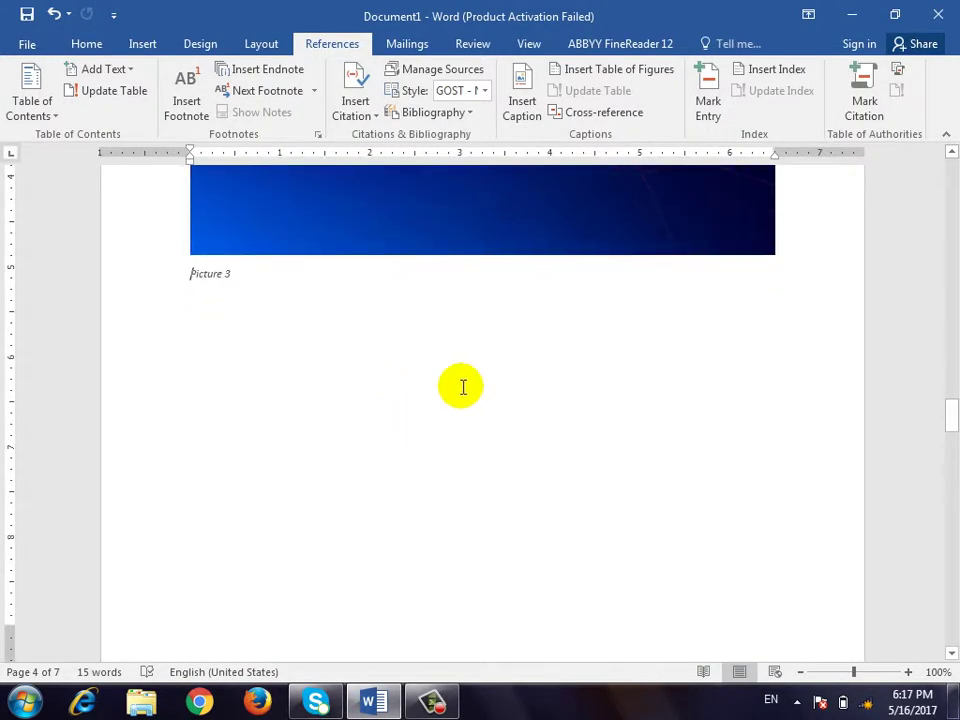
click(345, 300)
key(ctrl+Return)
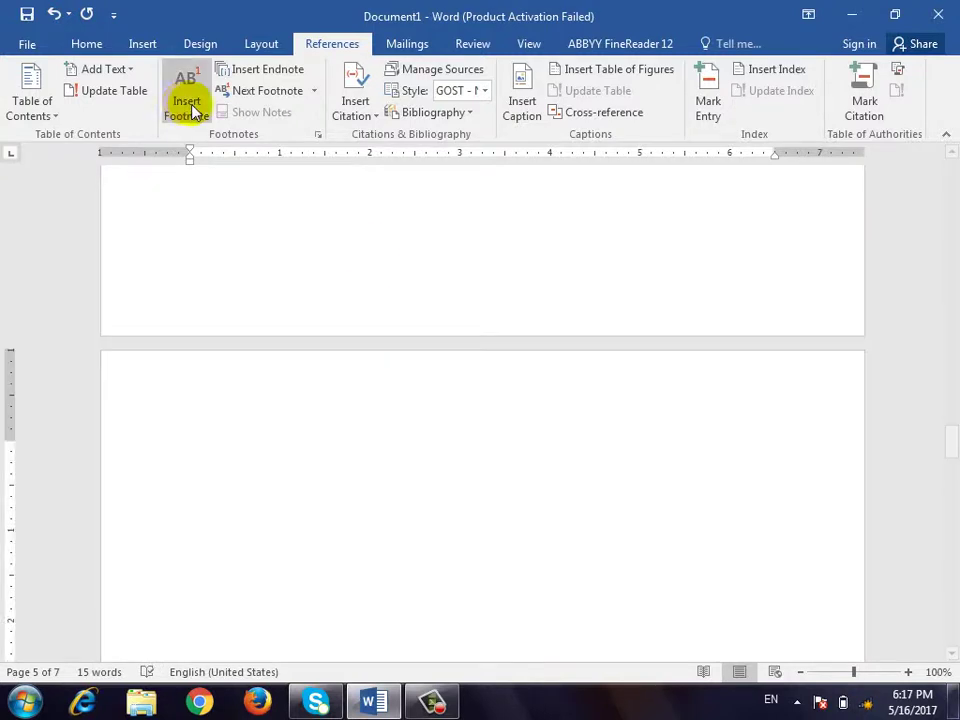
click(145, 44)
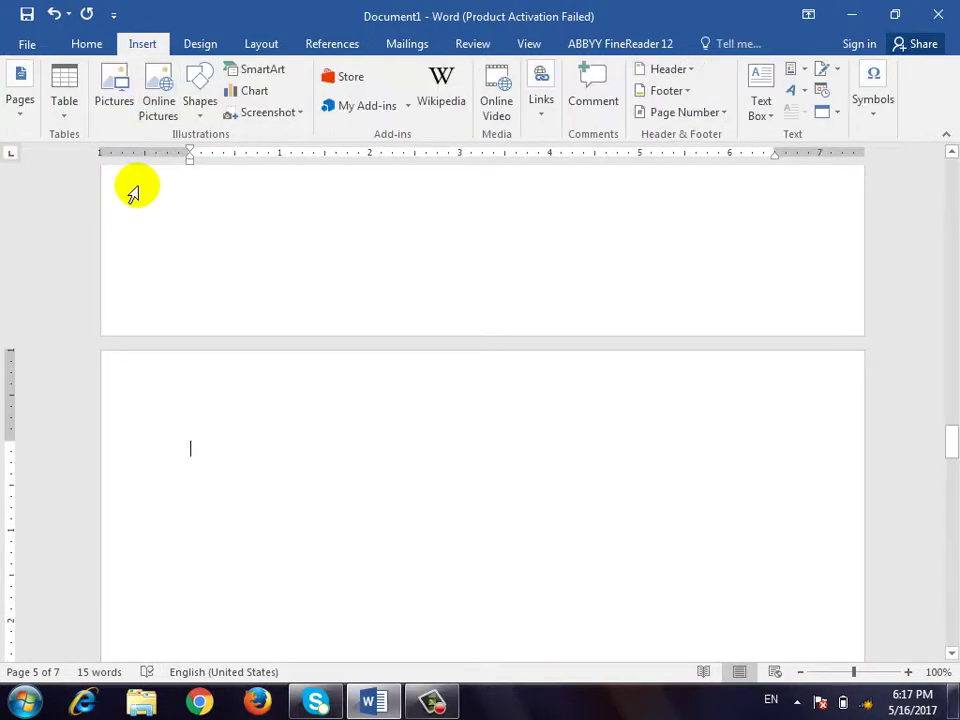
Insert the Tulips sample picture on page 5.
click(116, 92)
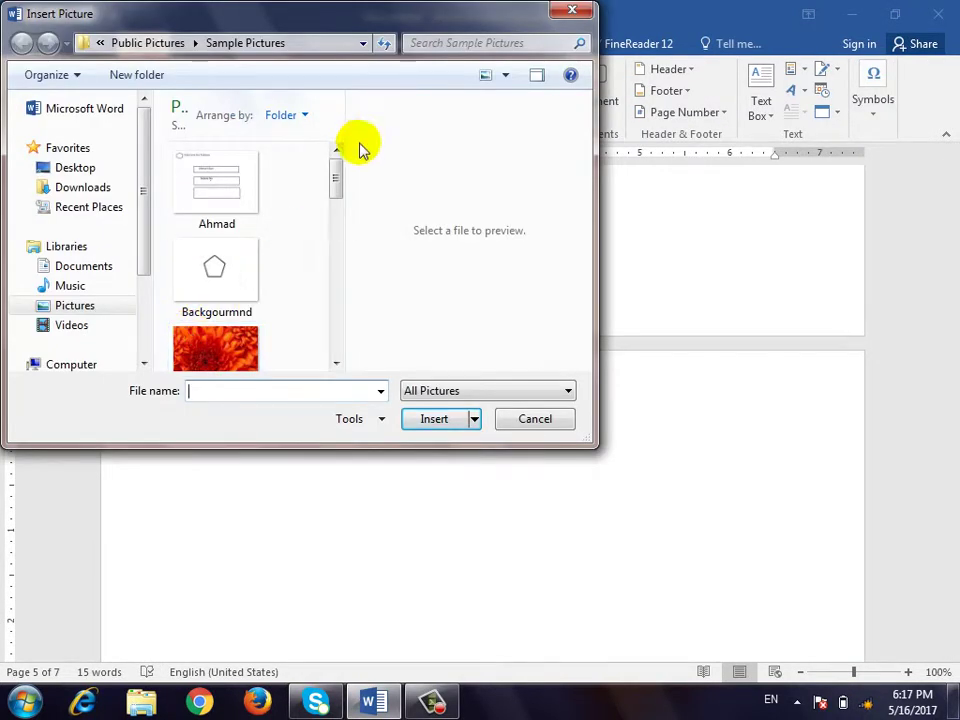
drag(336, 180, 347, 340)
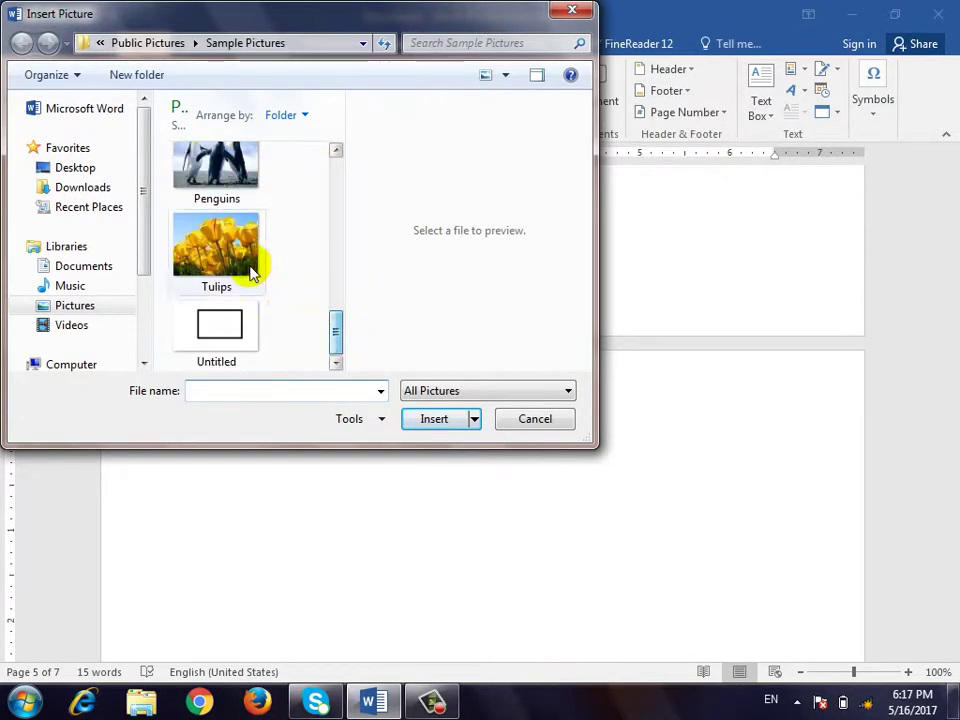
double_click(240, 262)
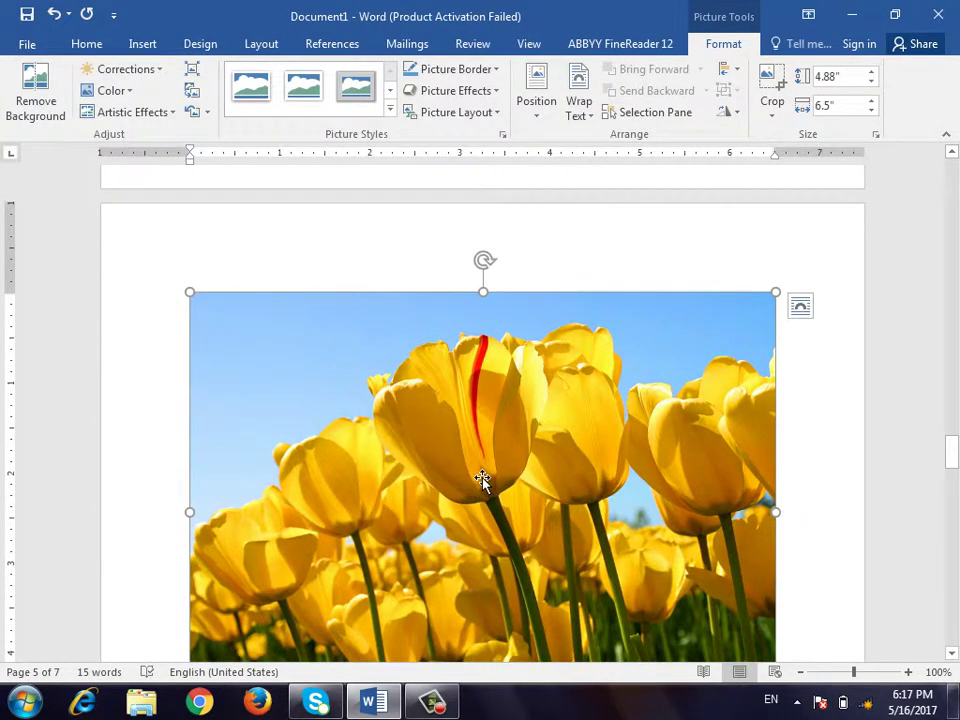
scroll(482, 479, down, 3)
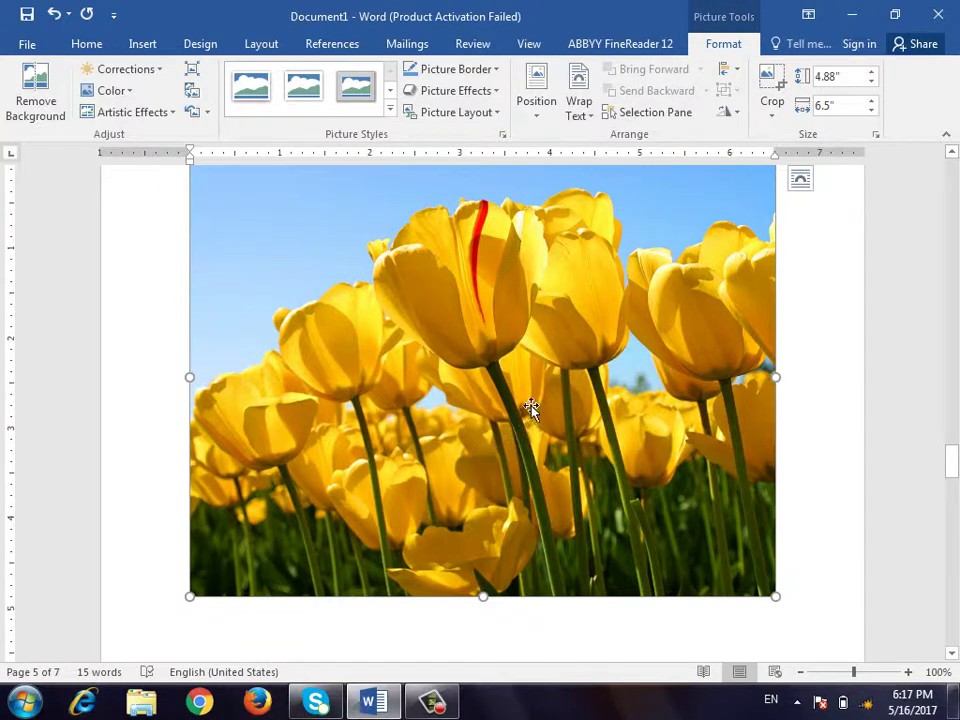
Caption the tulip photo as Picture 4.
click(345, 48)
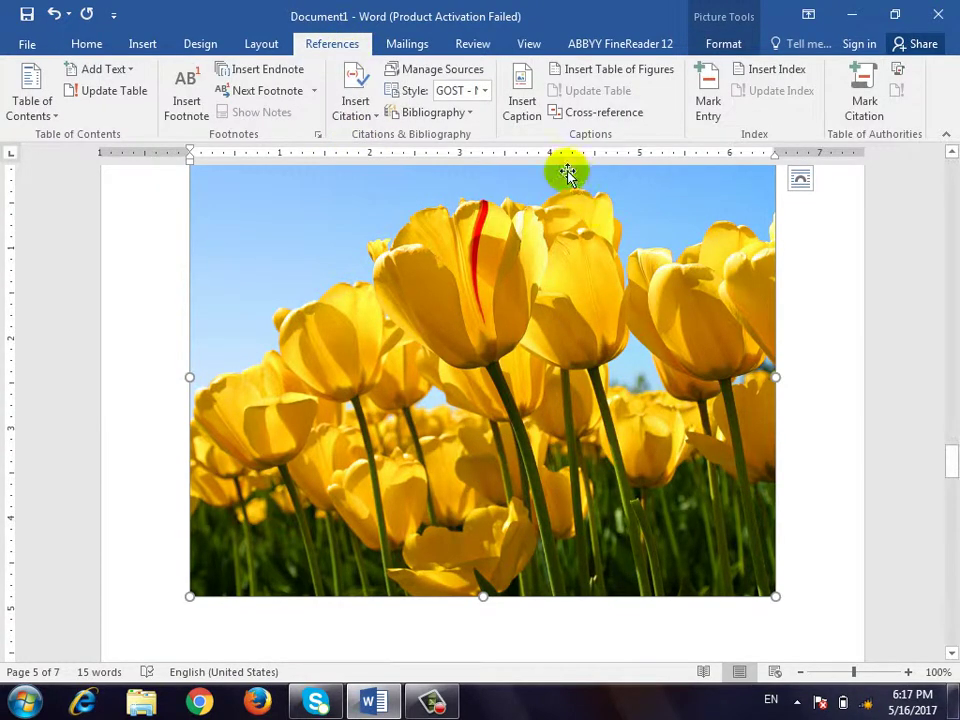
click(532, 118)
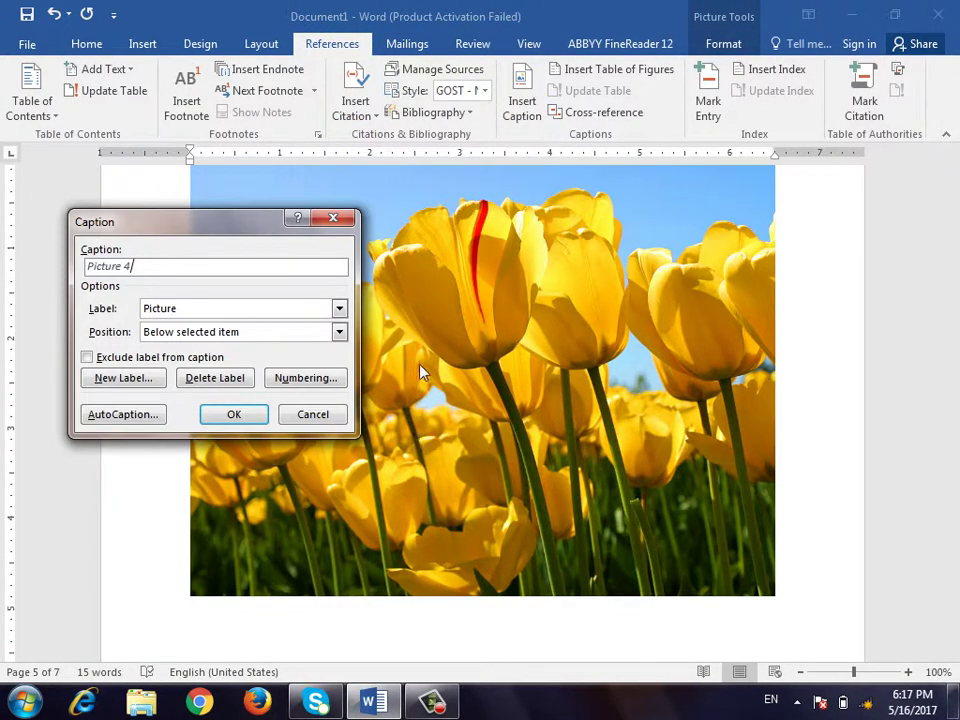
click(228, 416)
scroll(446, 413, up, 3)
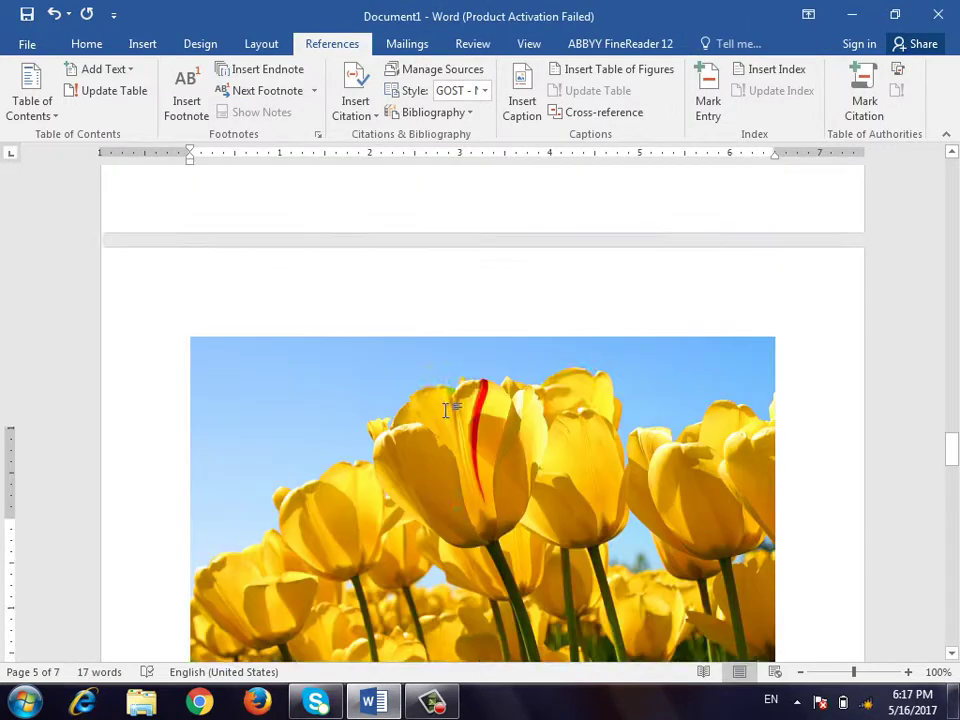
scroll(945, 375, up, 10)
scroll(950, 410, up, 2)
Update the entire table of figures so it lists Picture 4 on page 5.
drag(950, 410, 949, 152)
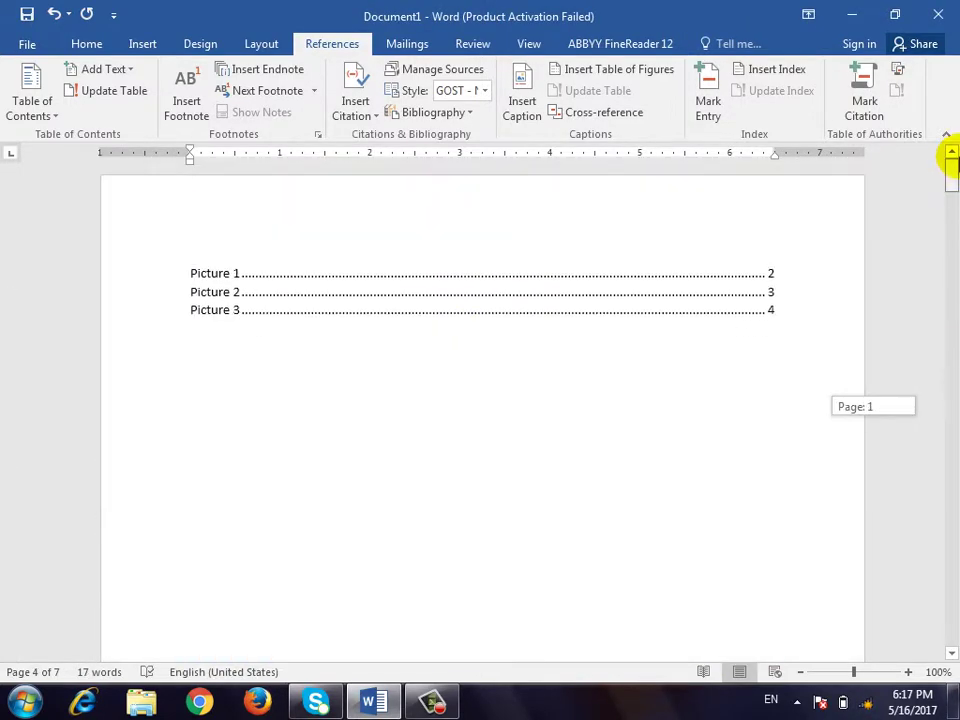
click(478, 301)
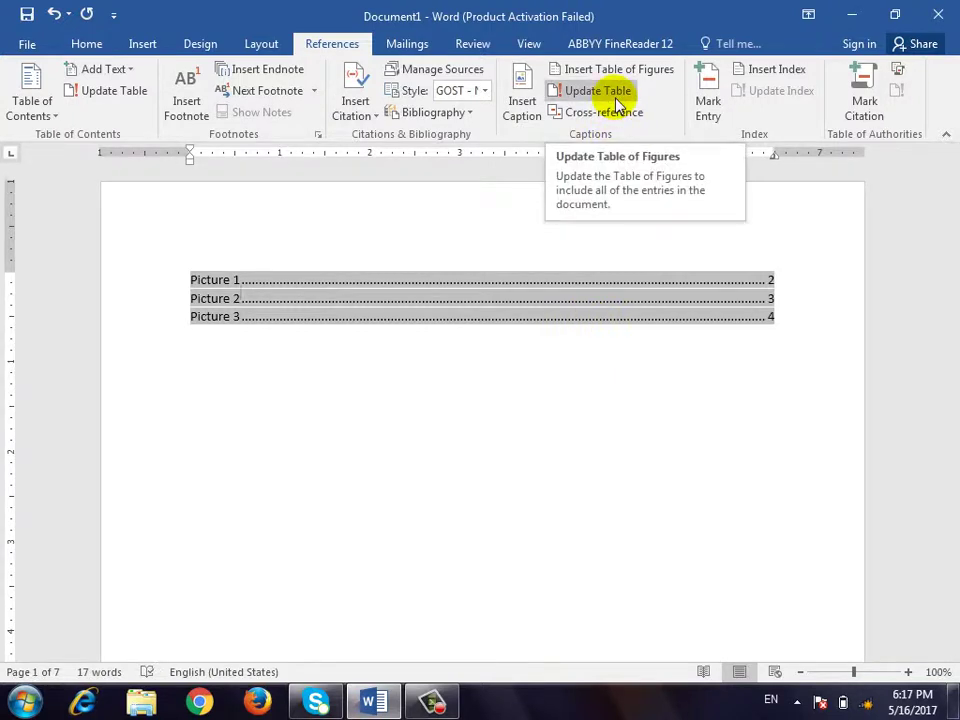
right_click(572, 276)
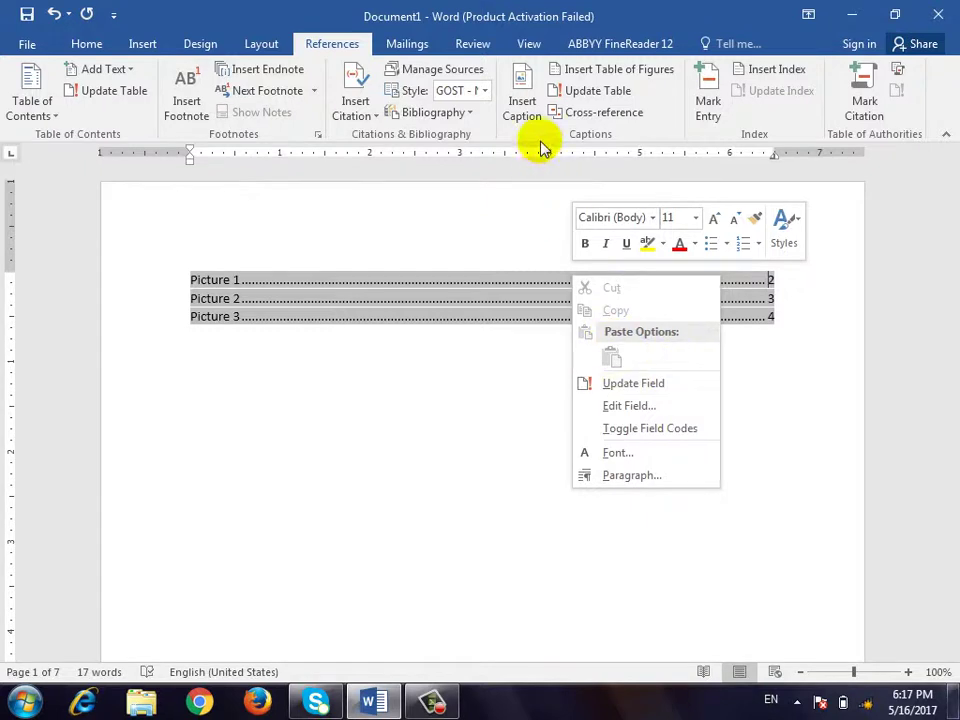
click(588, 93)
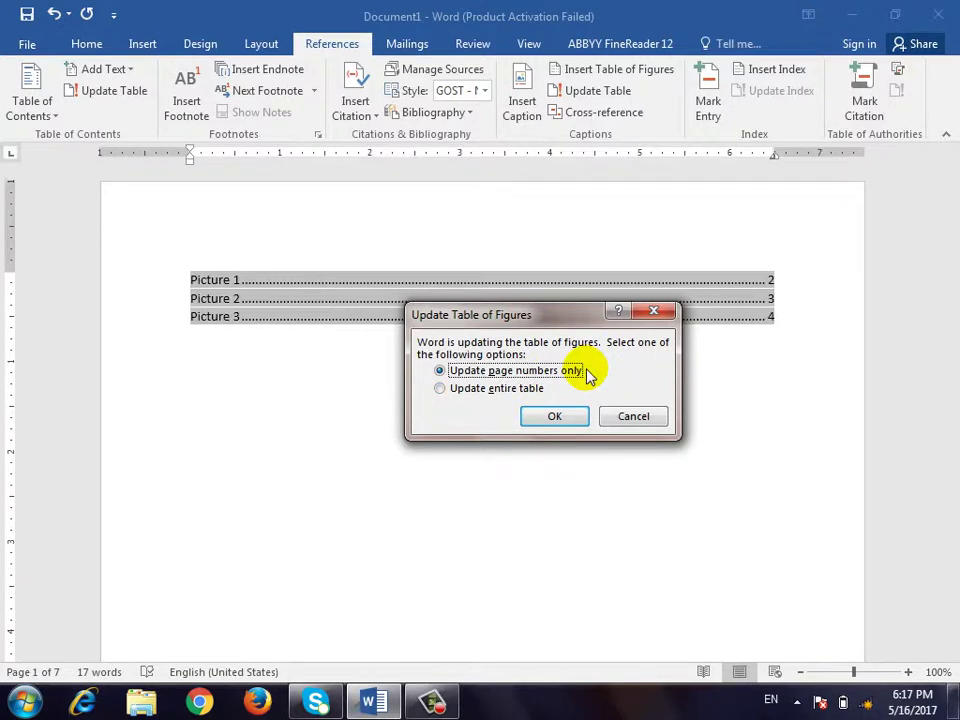
click(537, 390)
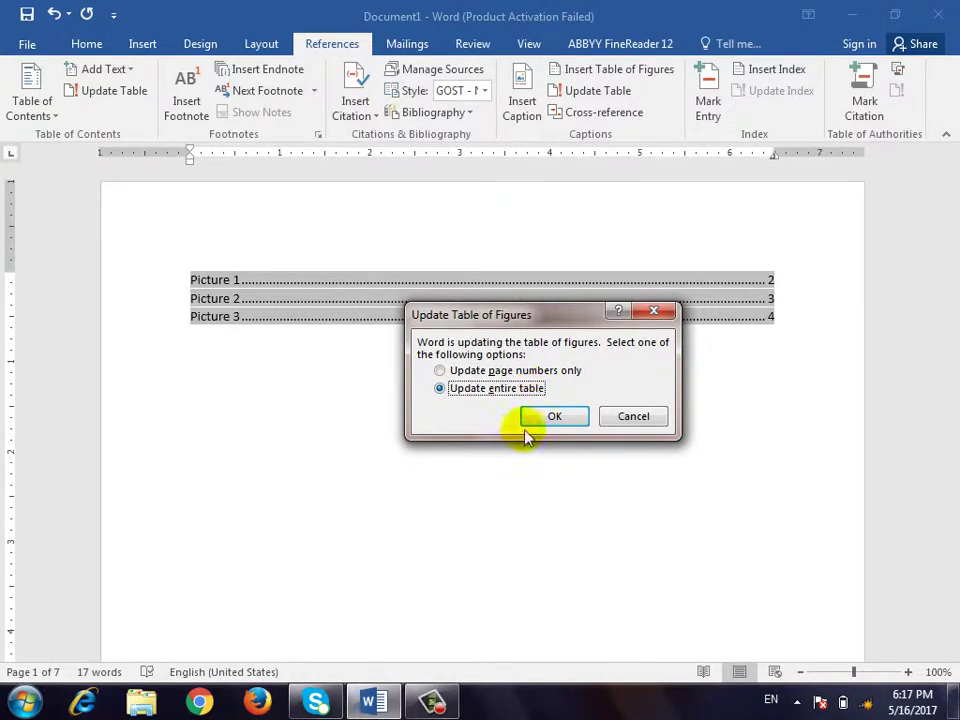
click(531, 418)
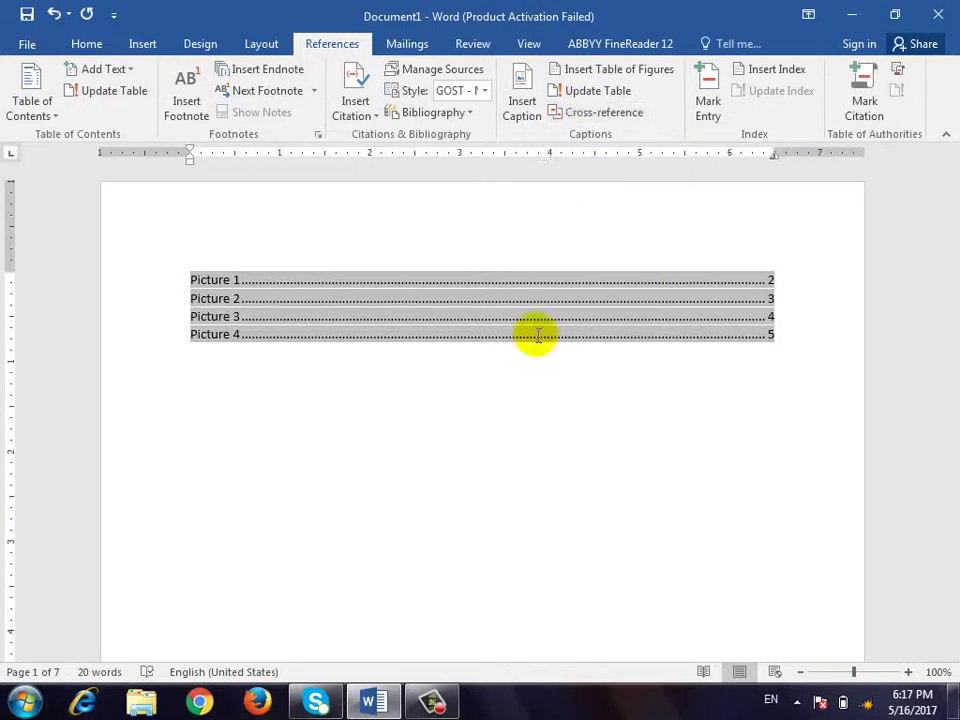
click(527, 399)
scroll(527, 398, down, 2)
scroll(527, 398, up, 1)
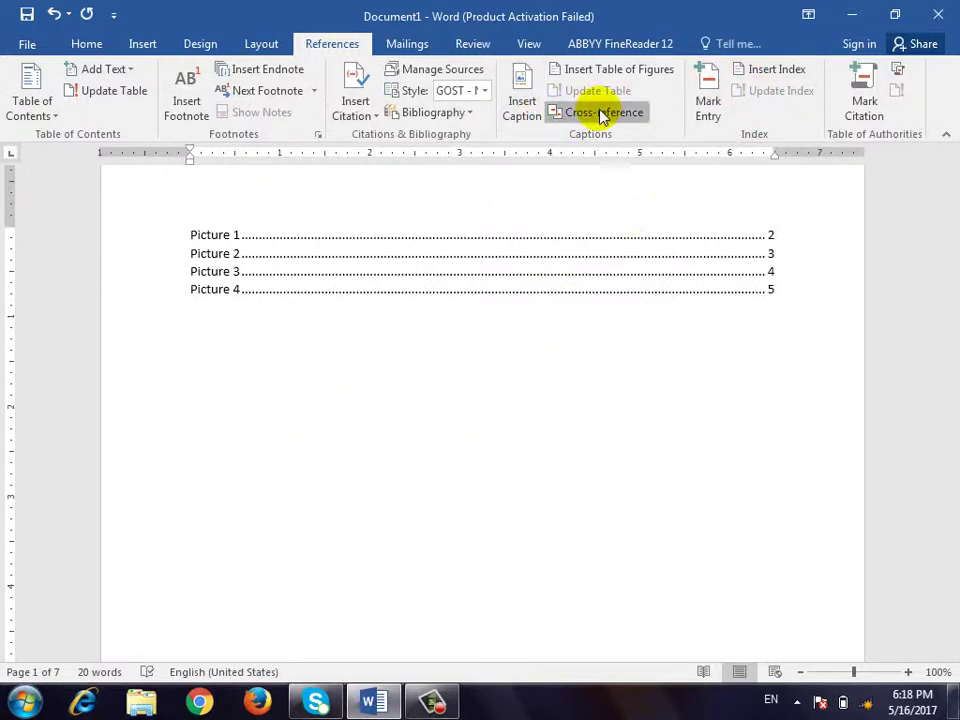
Insert cross-references to the Picture 1, Picture 2, Picture 3 and Picture 4 captions.
click(600, 112)
click(471, 232)
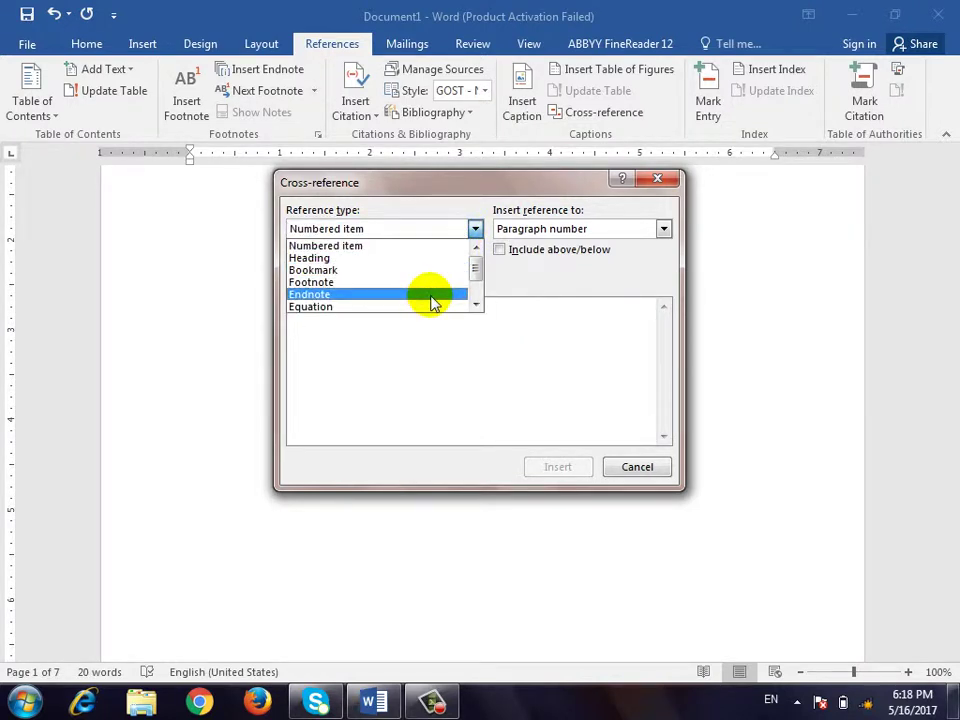
scroll(433, 291, down, 1)
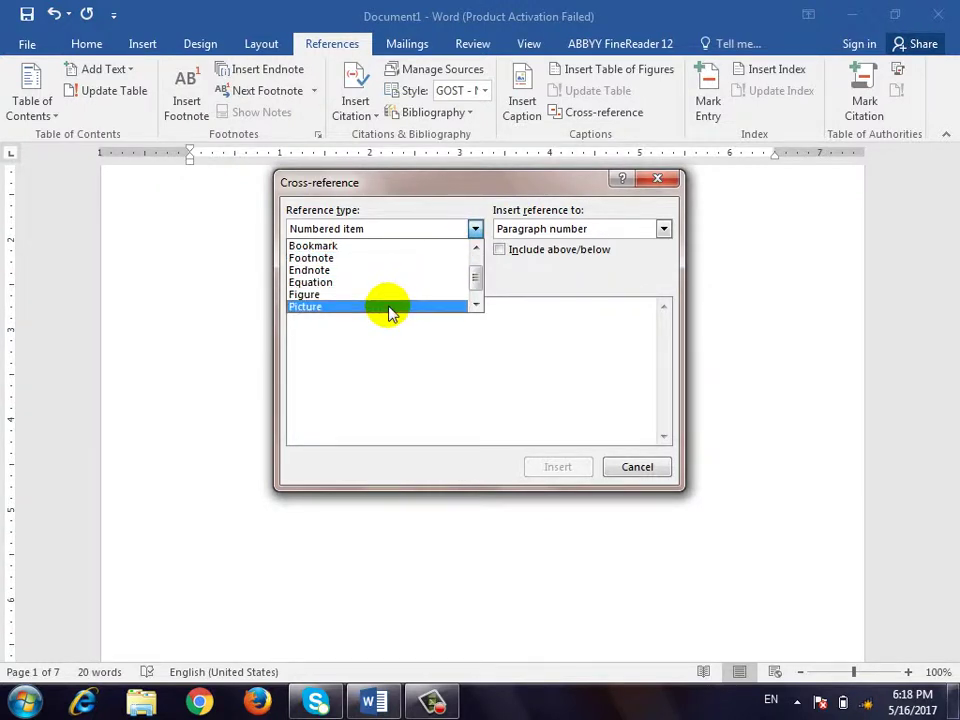
click(391, 308)
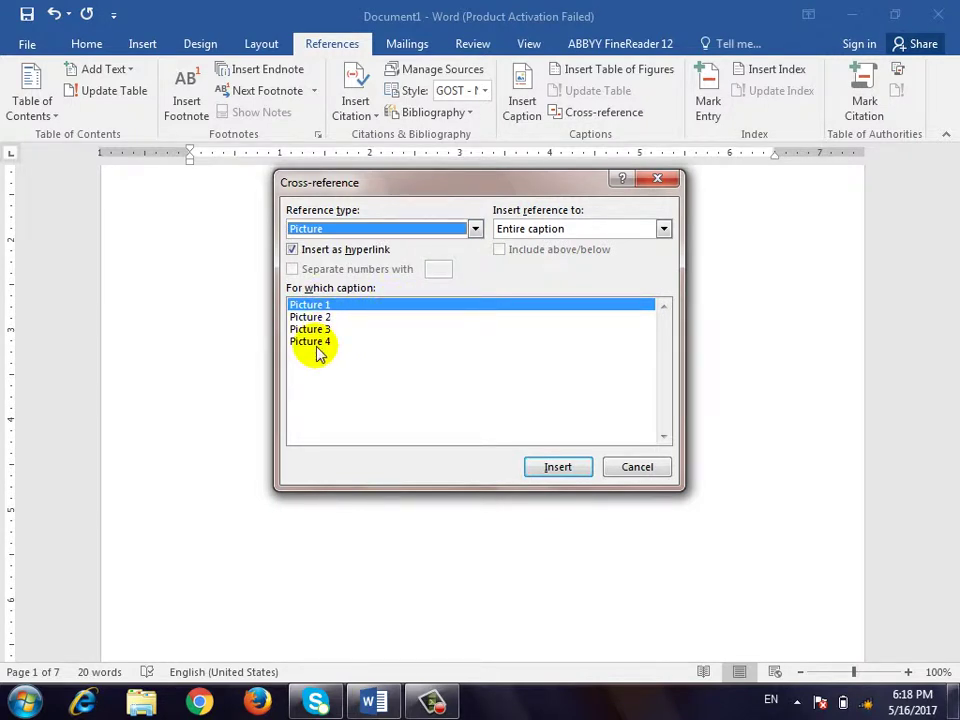
mouse_move(365, 191)
mouse_down()
mouse_move(489, 236)
mouse_move(497, 228)
mouse_up()
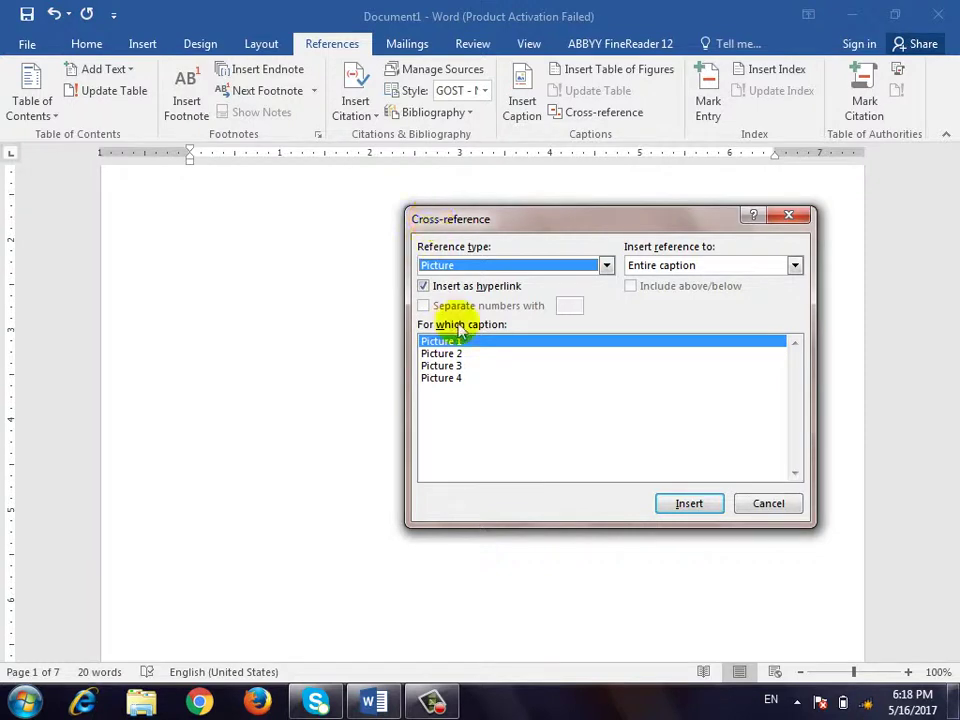
click(670, 503)
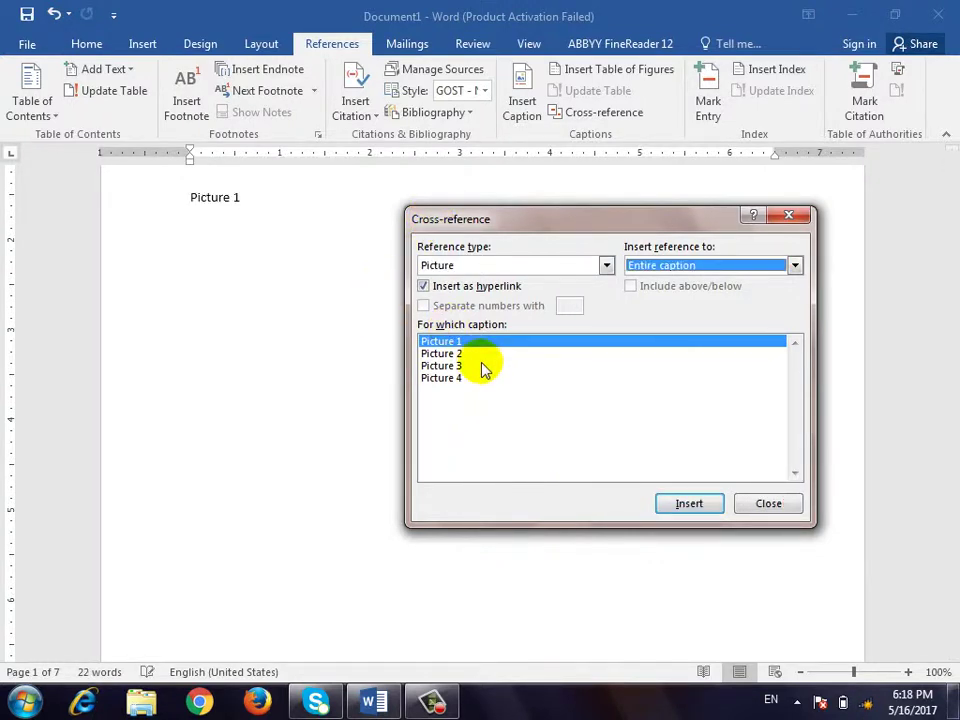
click(445, 353)
click(684, 503)
click(440, 365)
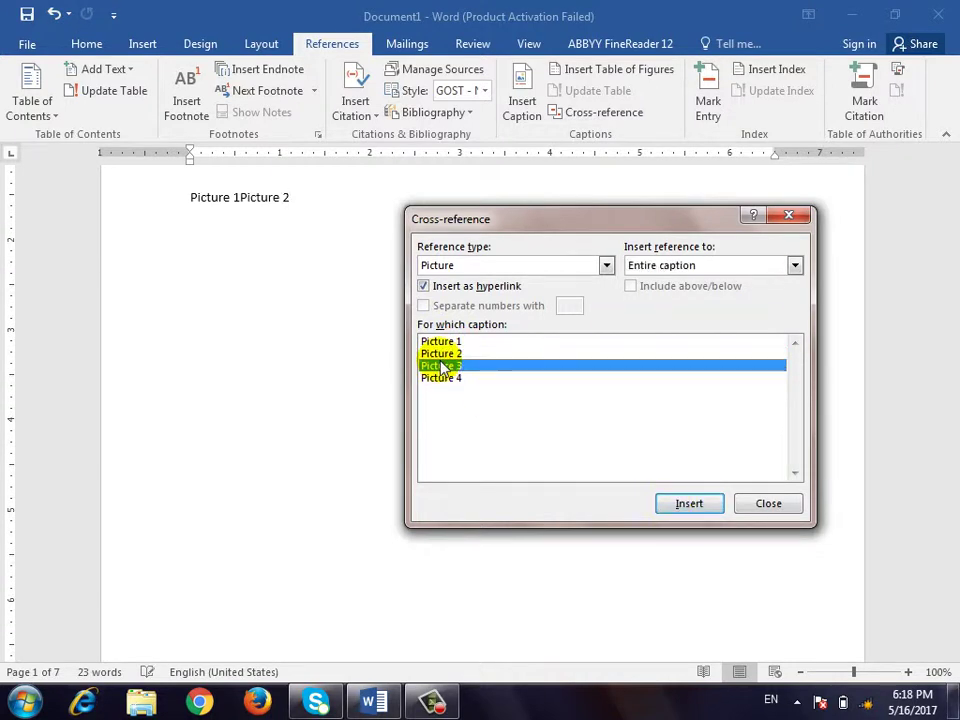
click(689, 503)
click(452, 379)
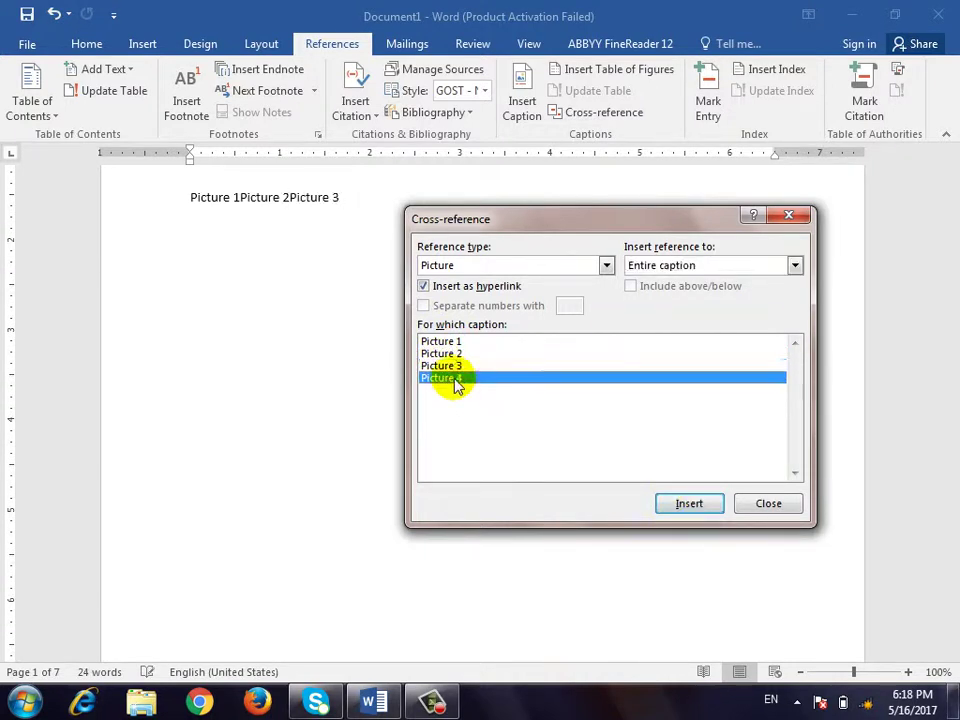
click(686, 503)
key(Escape)
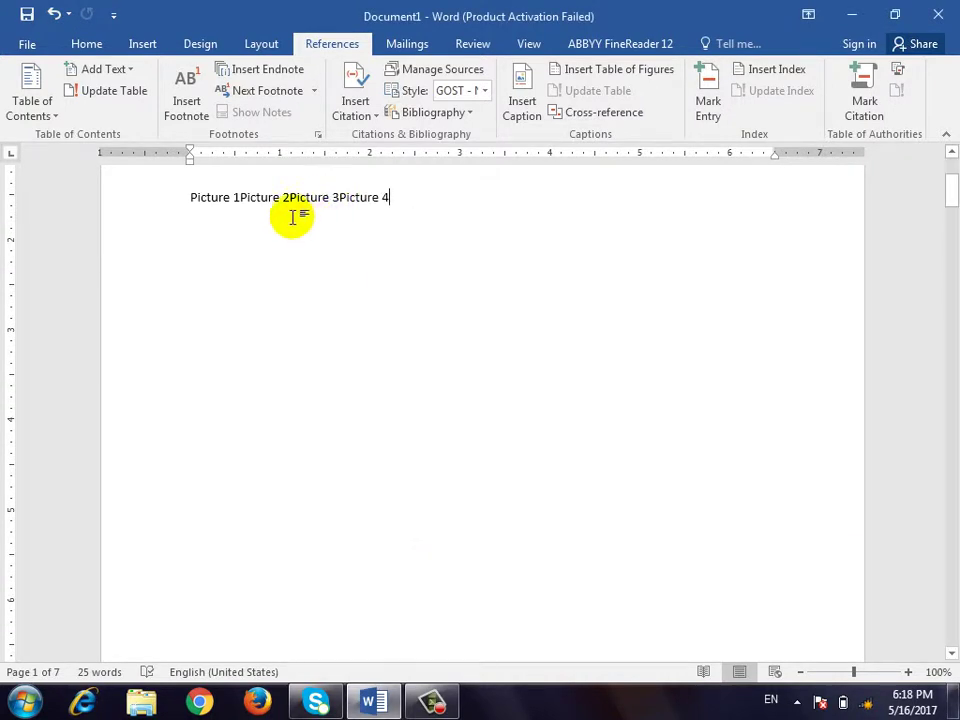
Break the references so Picture 2, Picture 3 and Picture 4 each start a new line.
click(242, 196)
key(Return)
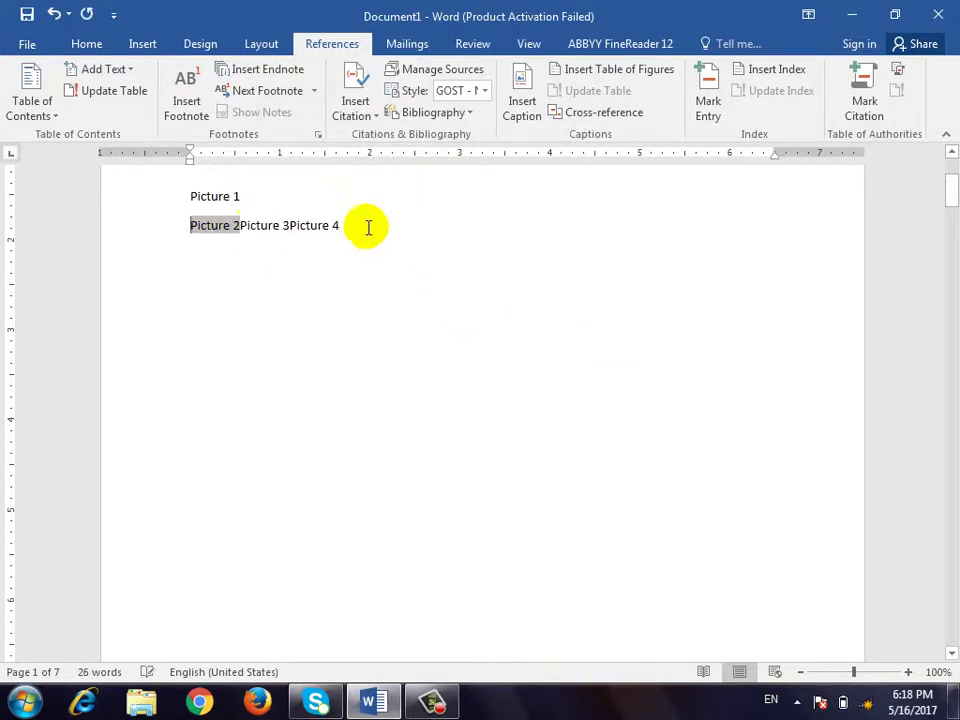
click(240, 224)
key(Return)
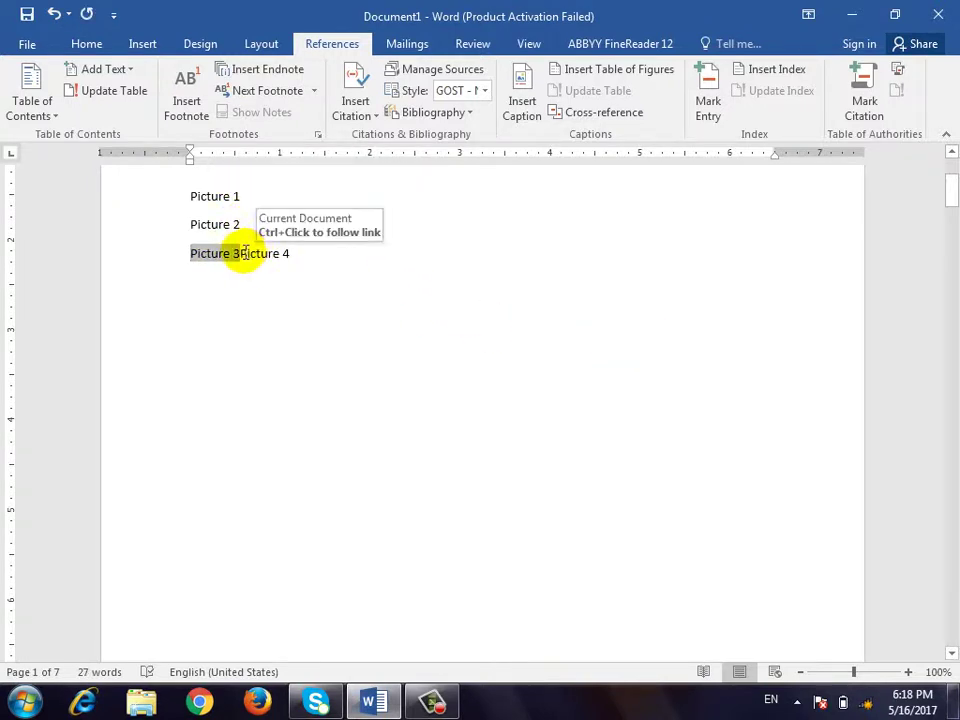
click(240, 253)
key(Return)
click(321, 279)
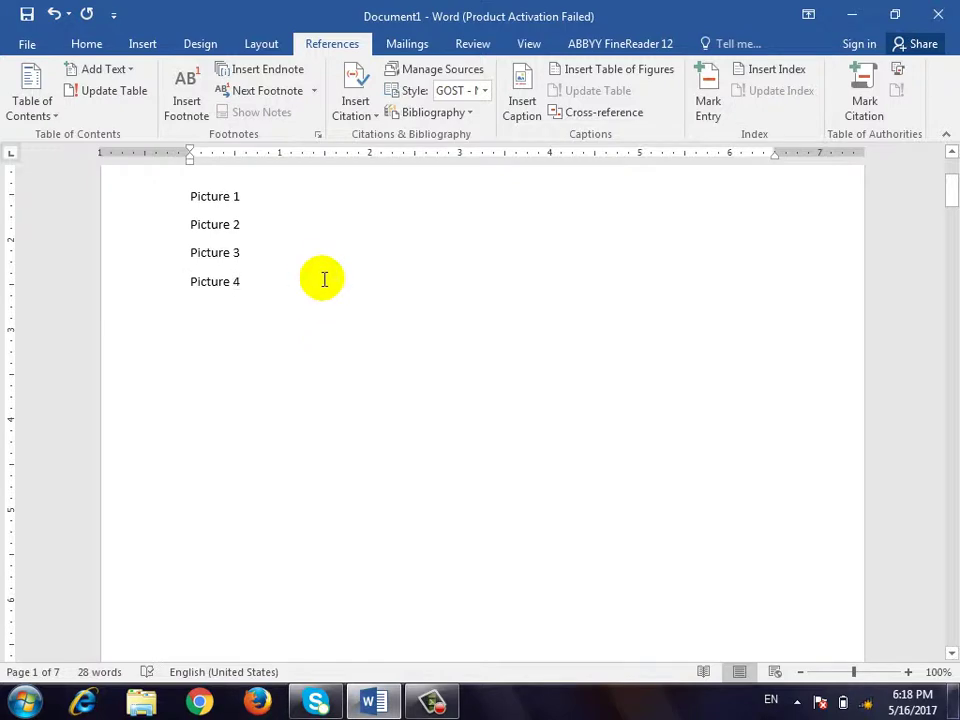
ctrl+click(215, 198)
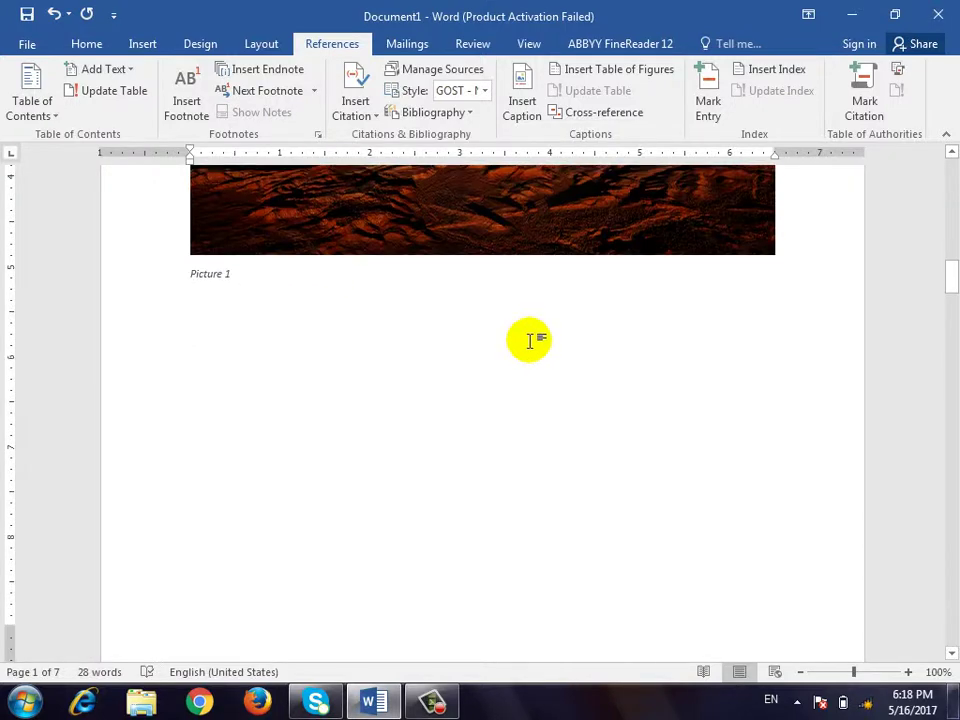
scroll(520, 449, up, 10)
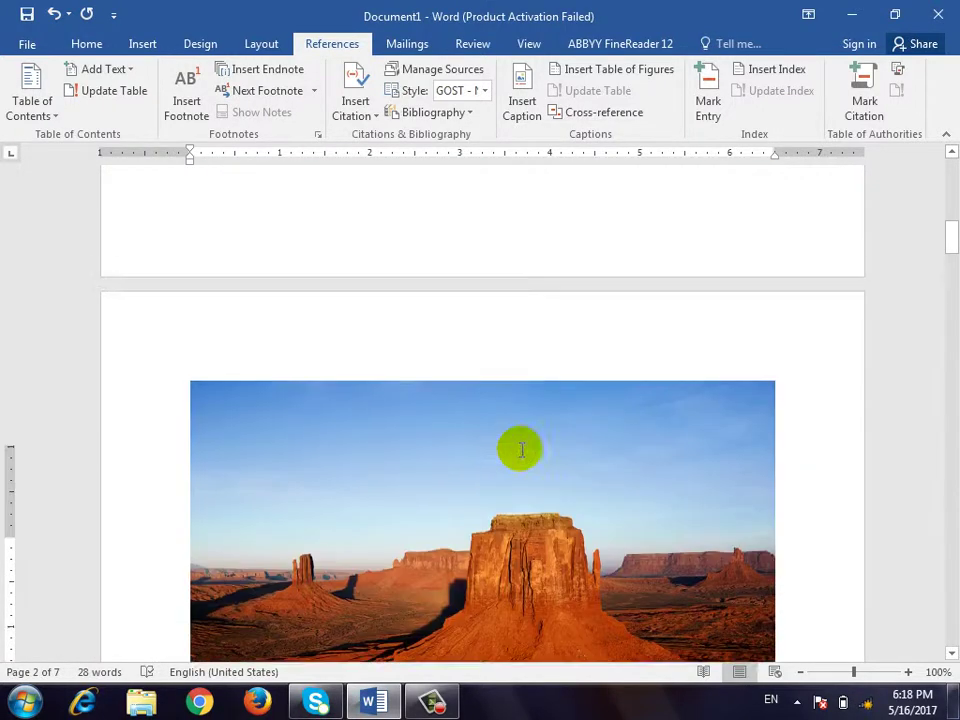
scroll(520, 449, up, 5)
scroll(520, 449, up, 5)
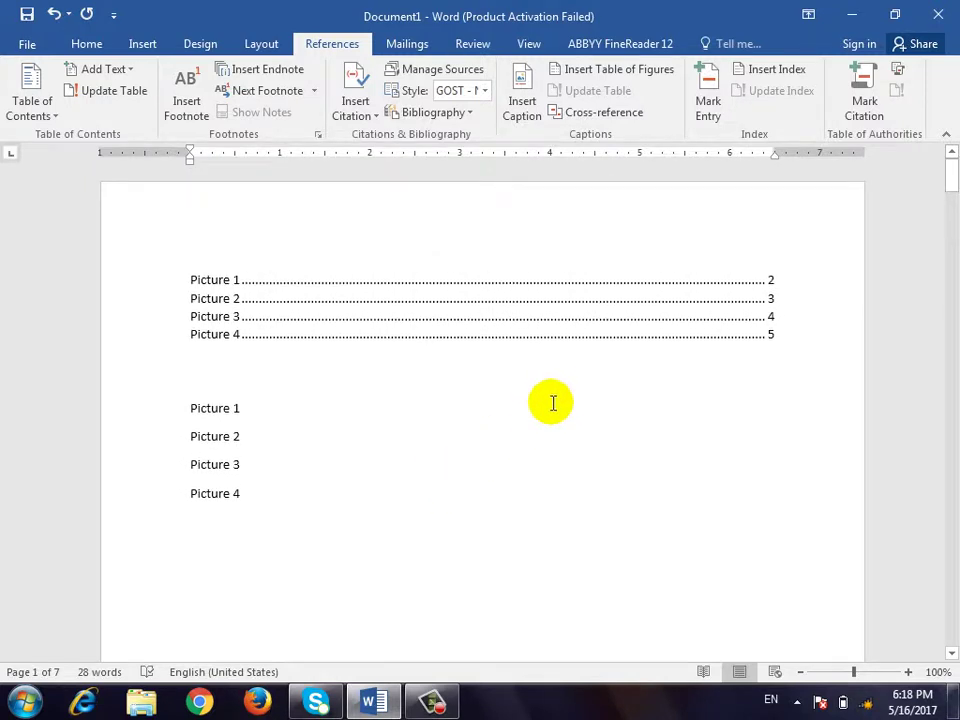
click(440, 511)
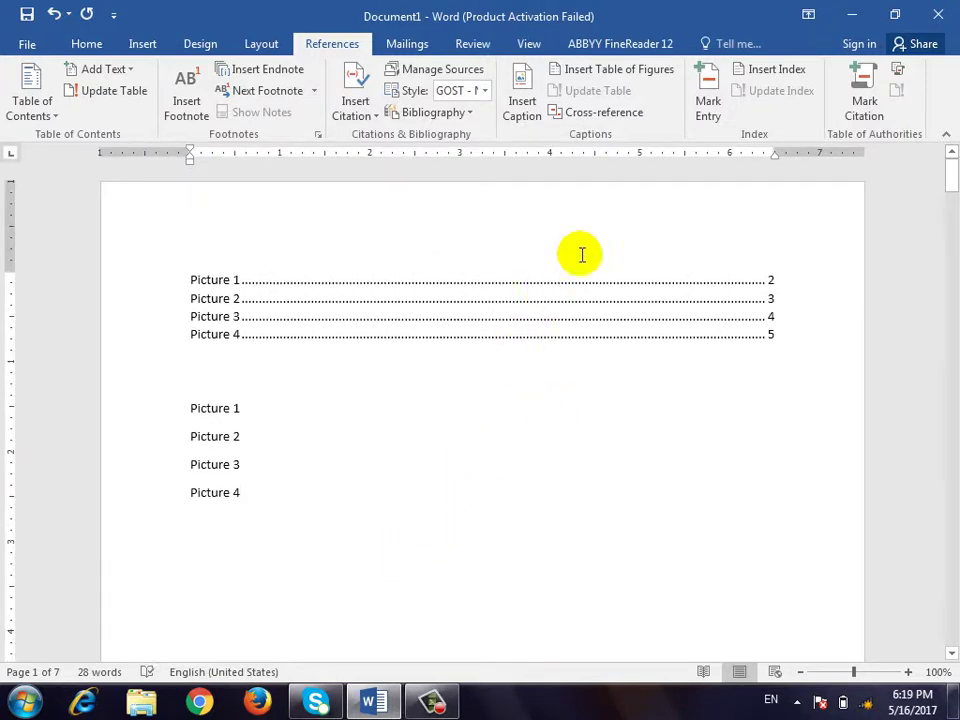
click(603, 112)
click(513, 265)
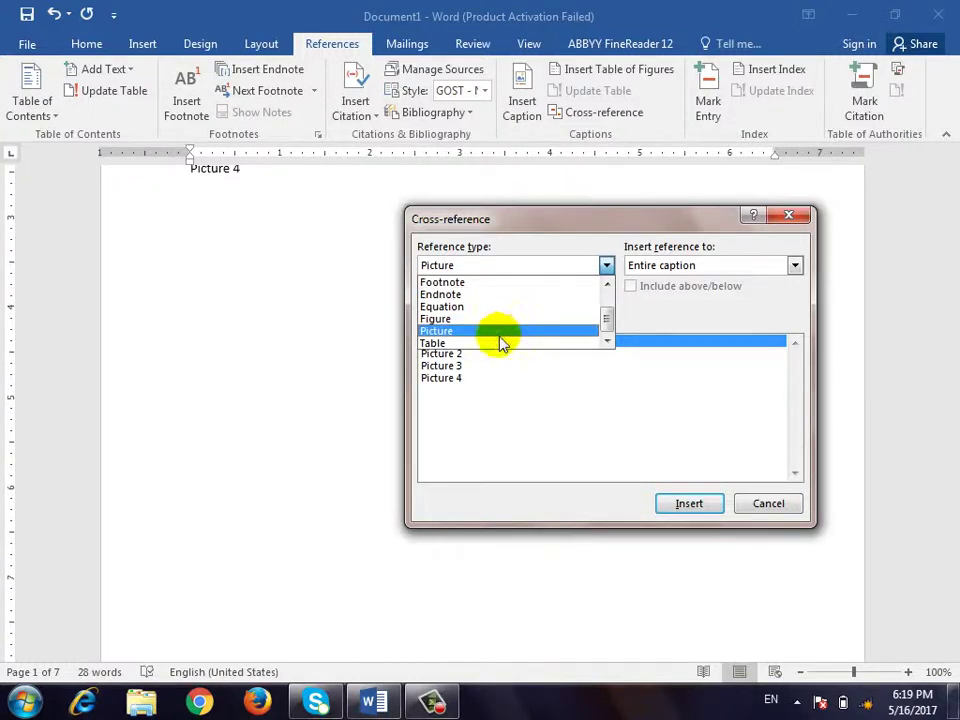
scroll(495, 345, up, 1)
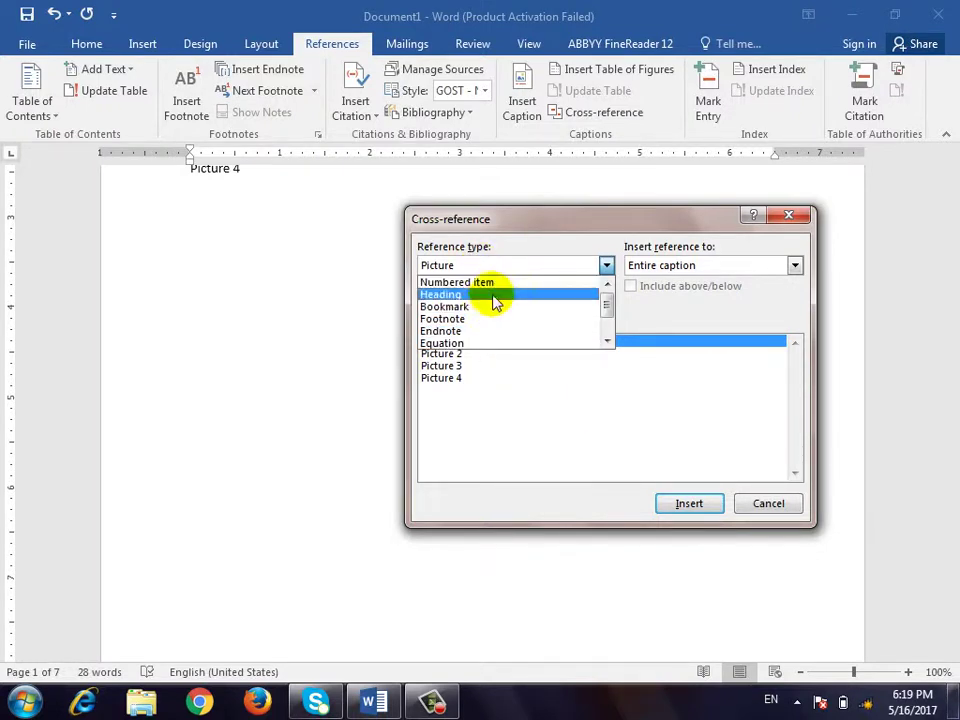
click(568, 416)
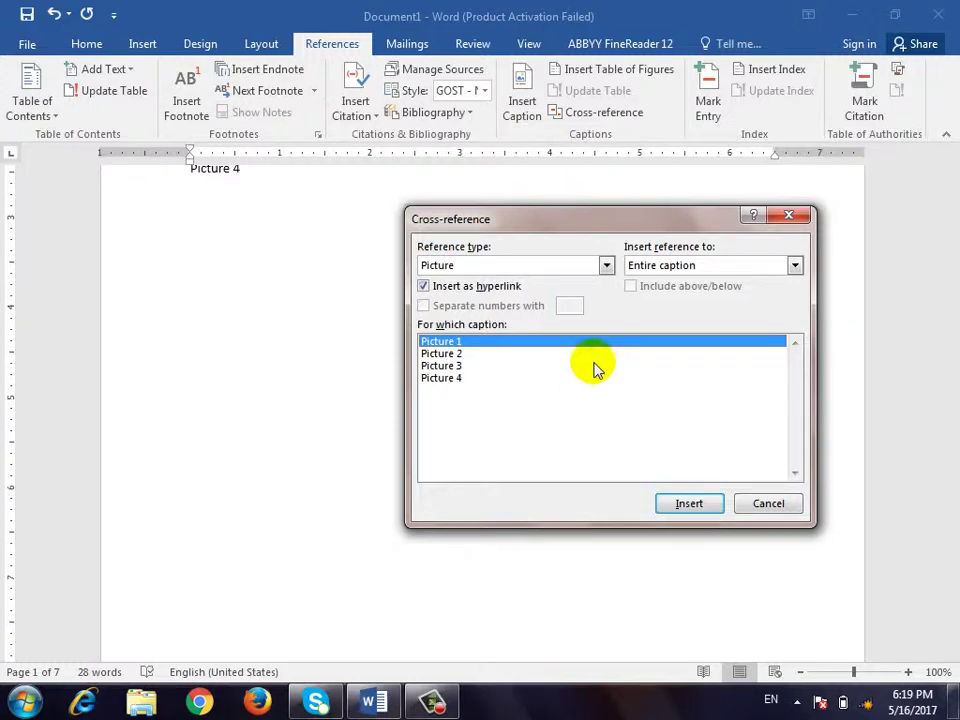
click(774, 503)
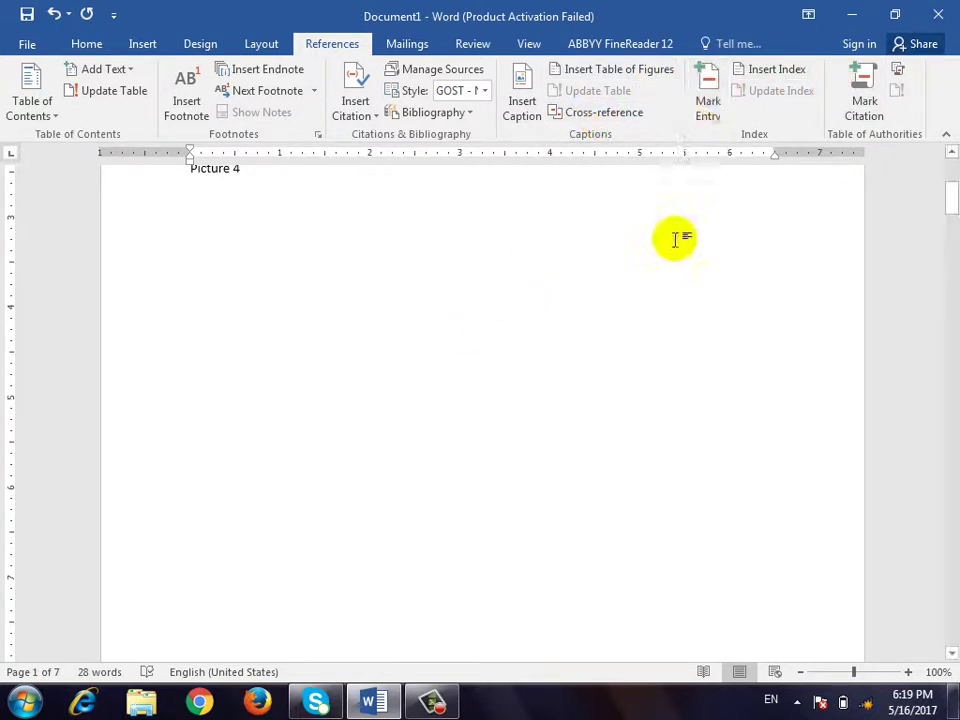
scroll(464, 342, up, 3)
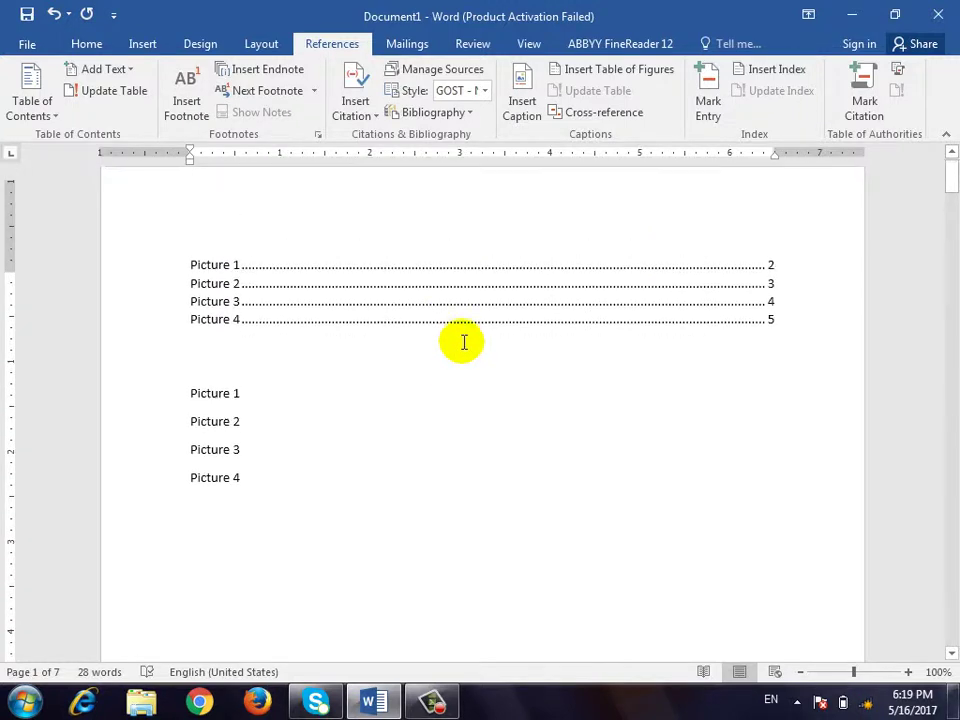
scroll(490, 345, down, 2)
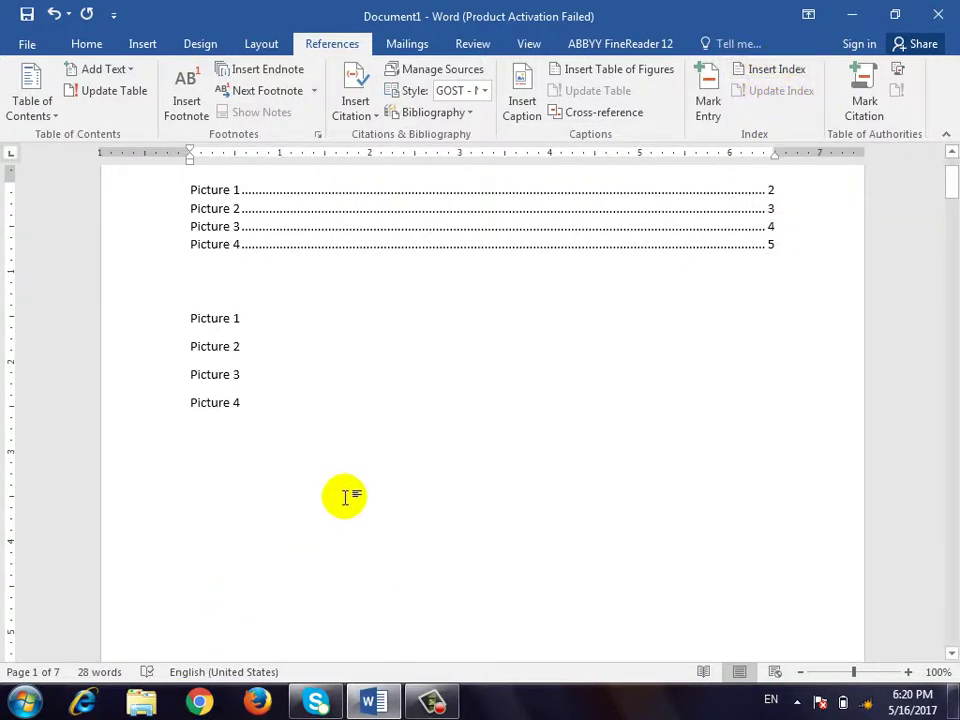
Expand the 'barya' AutoText into the institute name and paste two more copies.
text(b)
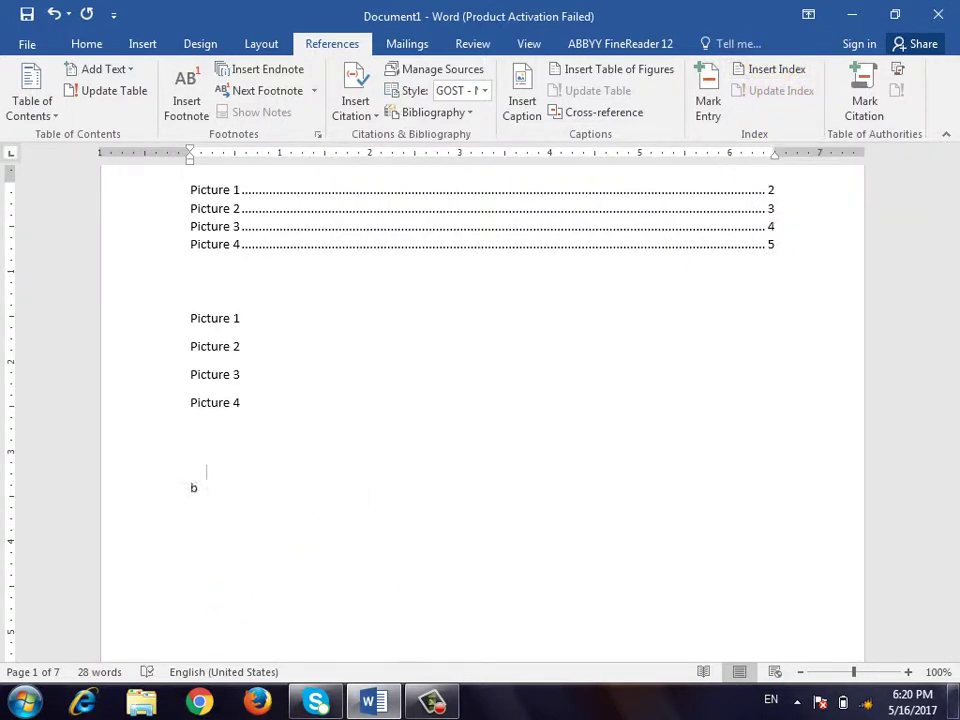
text(arya)
key(Return)
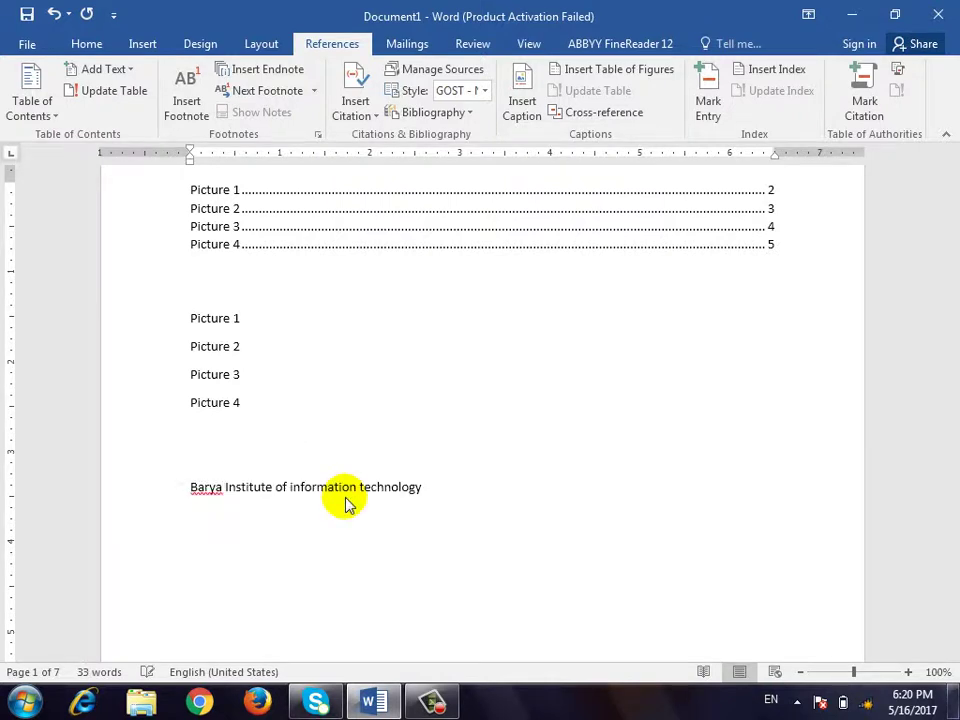
key(shift+End)
key(ctrl+c)
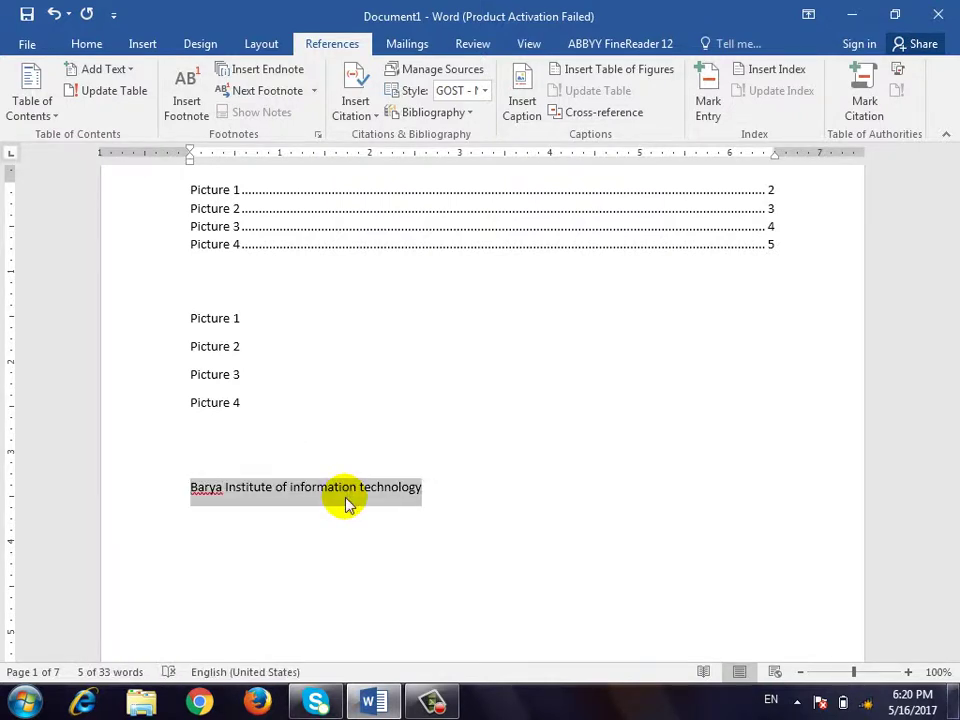
key(End)
key(ctrl+v)
key(ctrl+v)
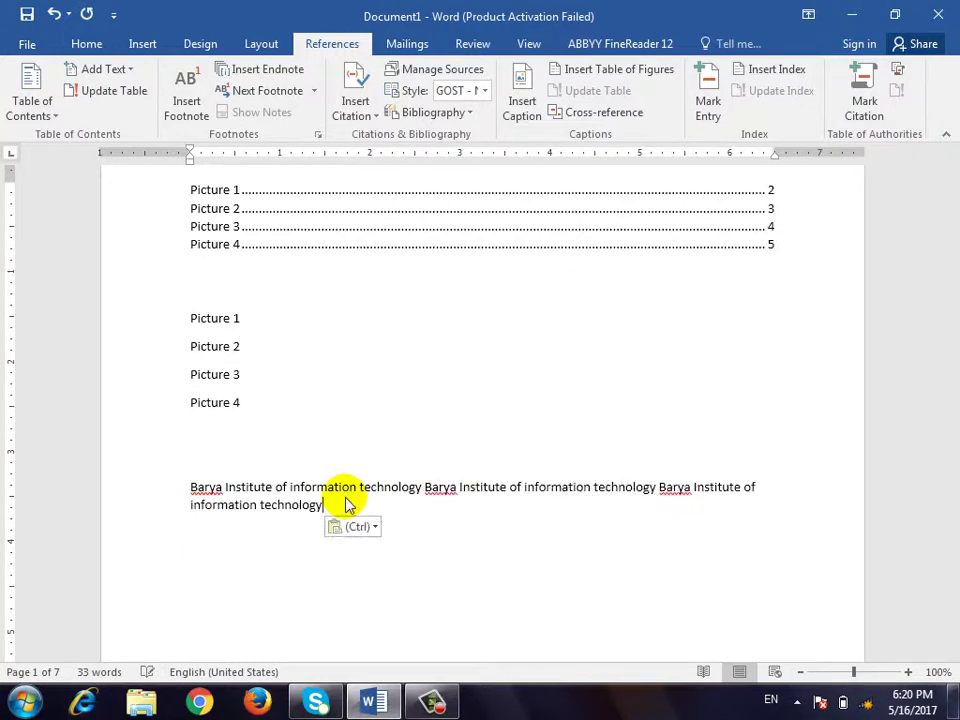
key(ctrl+v)
Paste the institute name on a new line below the Picture 1 caption.
scroll(345, 500, down, 3)
scroll(345, 499, down, 10)
scroll(345, 499, down, 3)
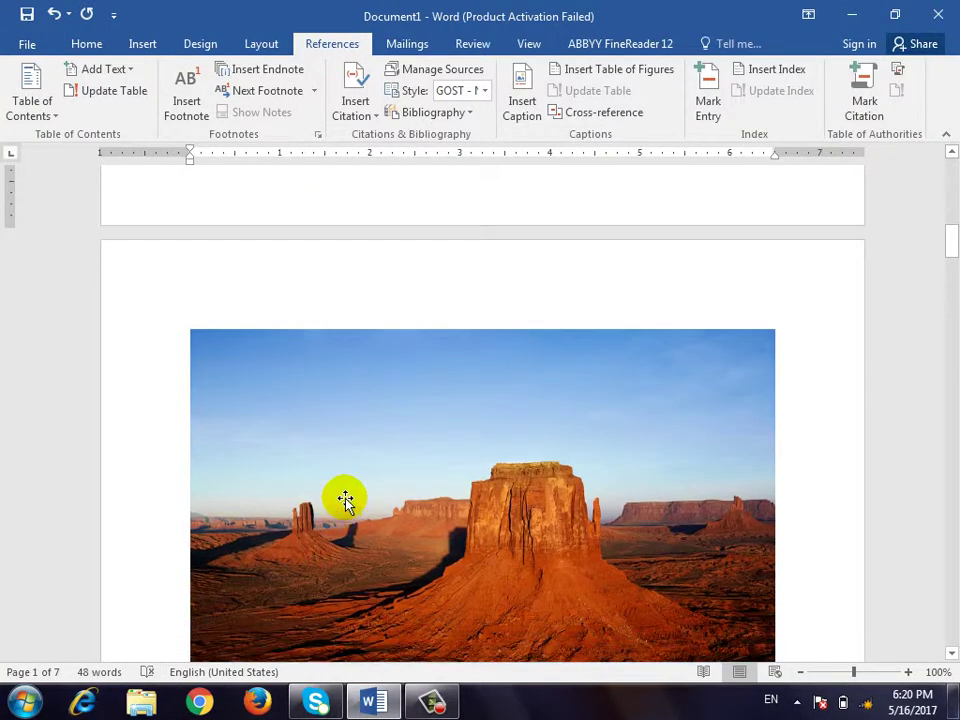
scroll(345, 499, down, 3)
click(454, 583)
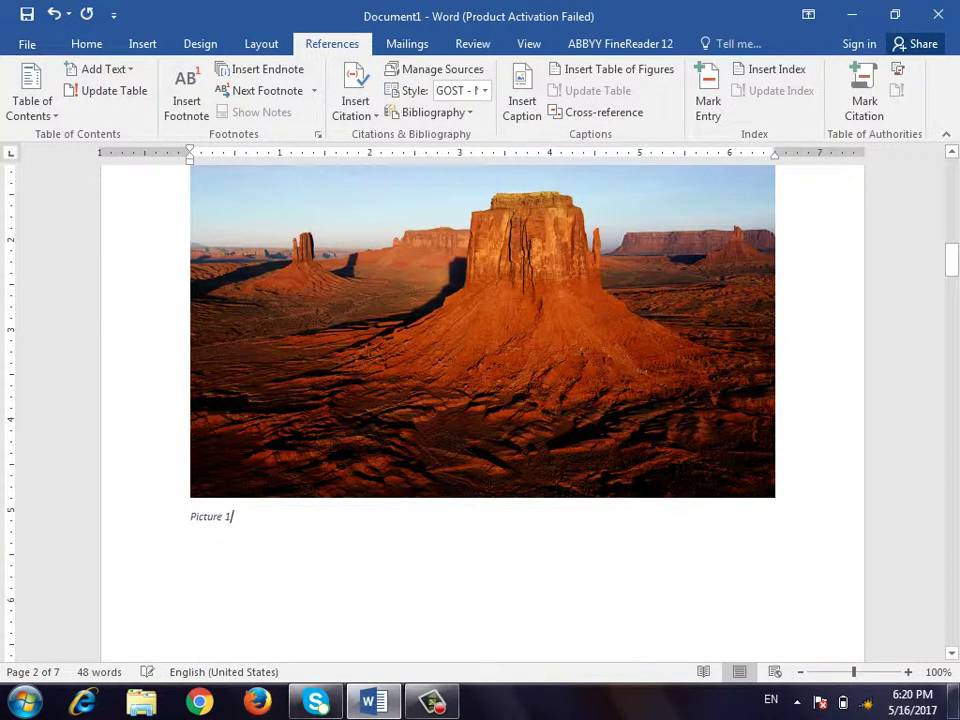
key(Return)
key(Return)
text(Barya Institute of information technology Barya Institute of information technology Barya Institute of information technology Barya Institute of information technology)
key(ctrl+v)
key(ctrl+v)
key(ctrl+v)
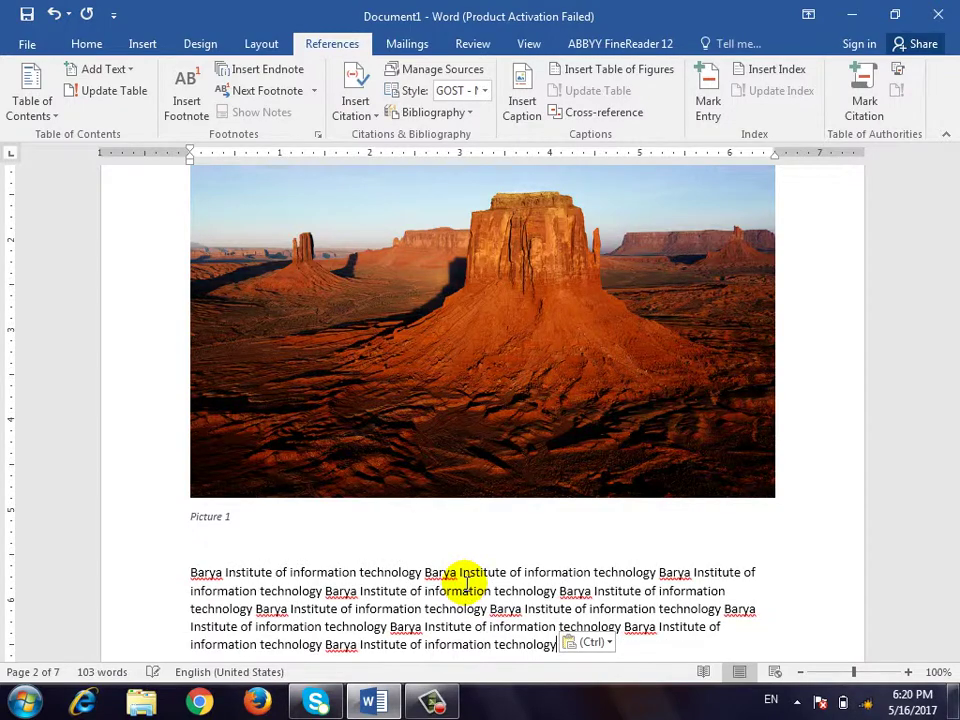
scroll(465, 588, up, 5)
scroll(465, 588, up, 10)
scroll(443, 578, down, 5)
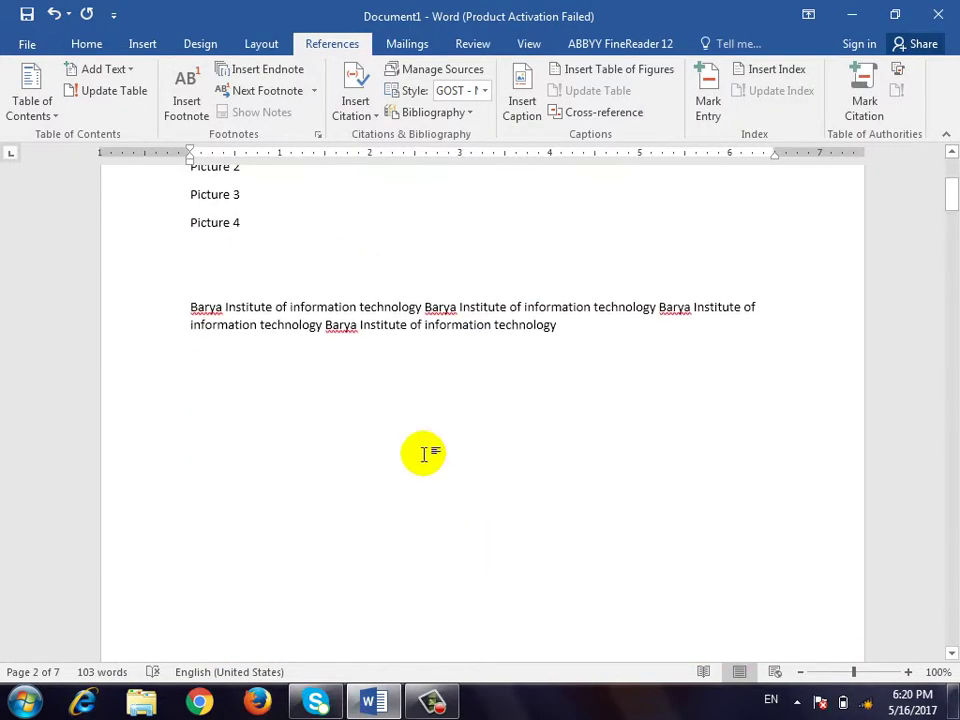
scroll(422, 452, up, 3)
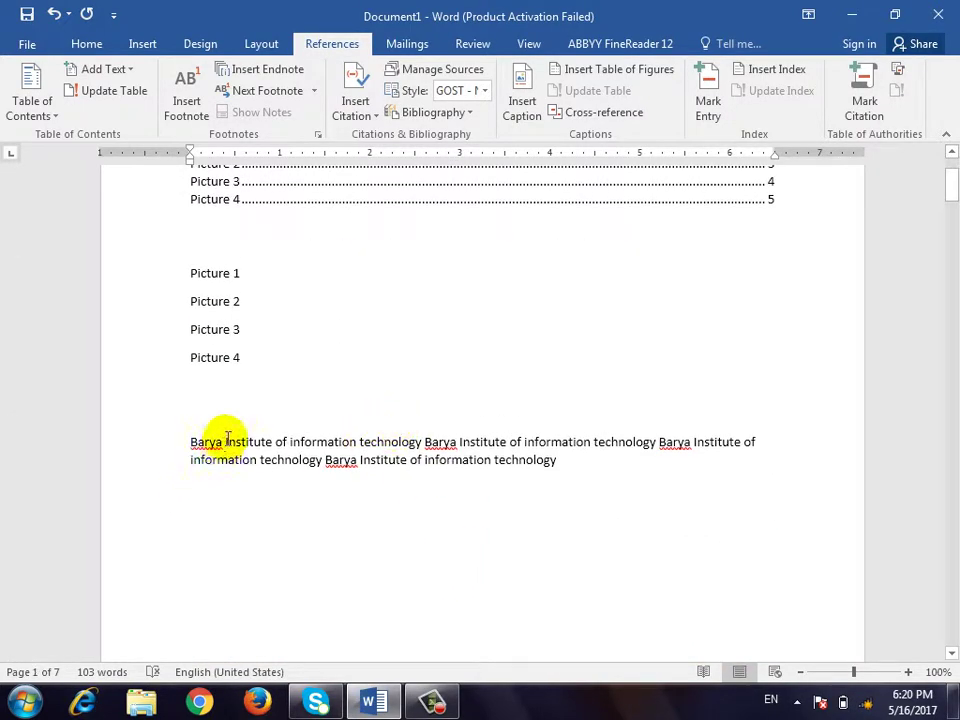
drag(228, 441, 268, 439)
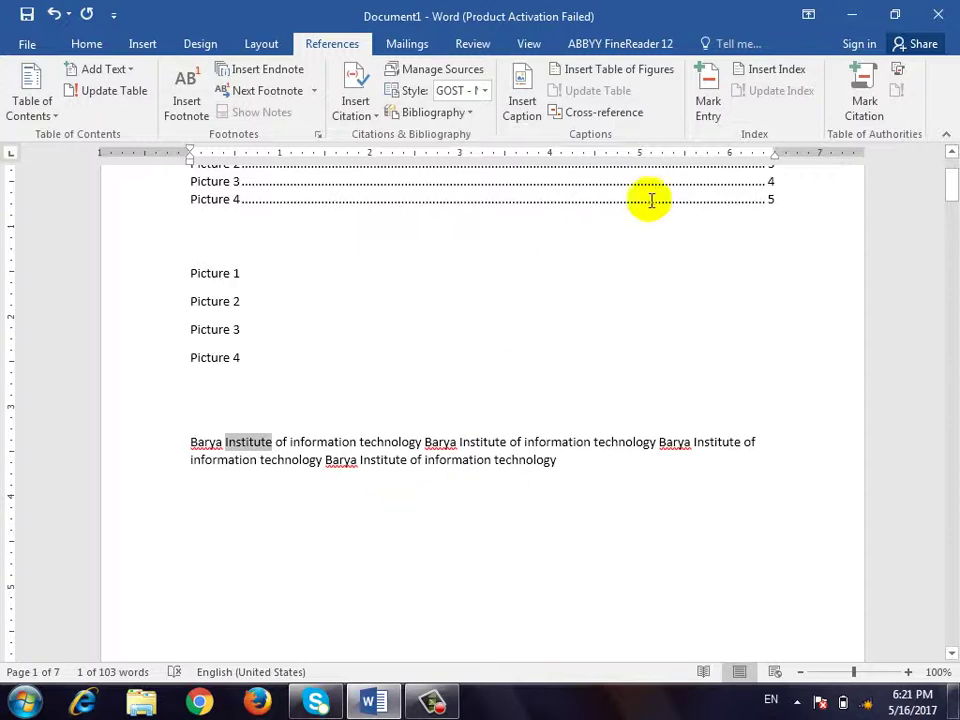
Mark the word Institute as an index entry.
click(707, 95)
click(707, 92)
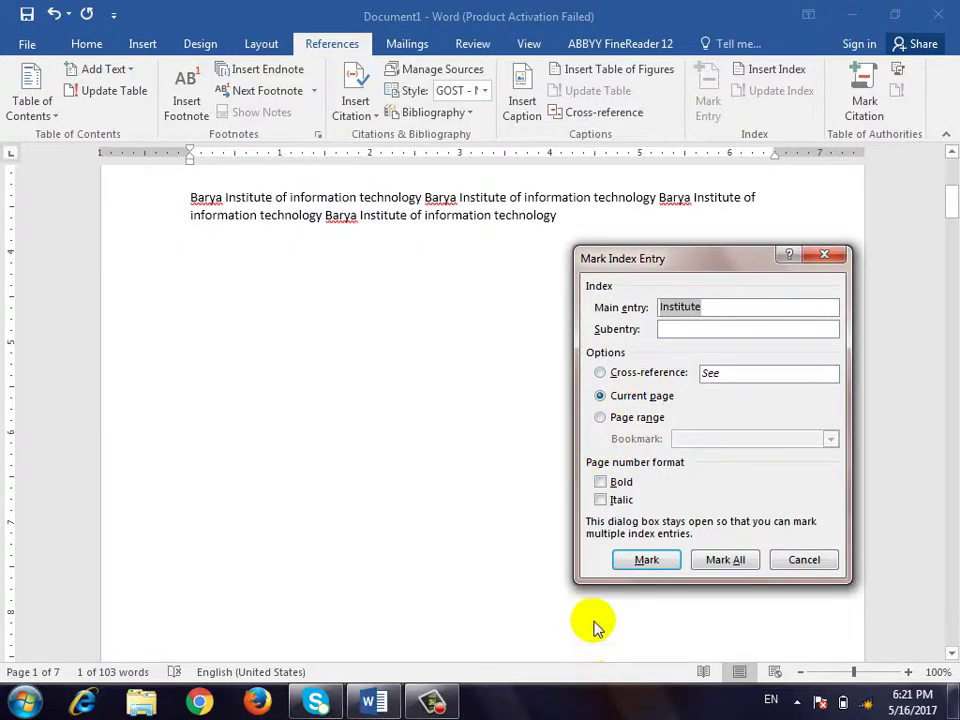
click(646, 560)
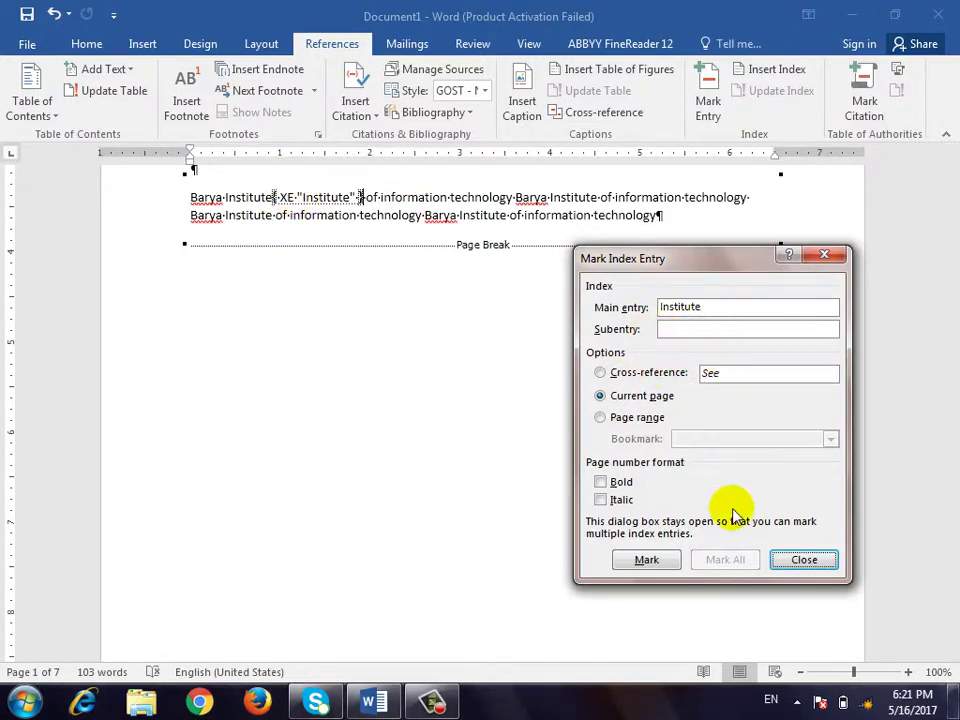
click(790, 560)
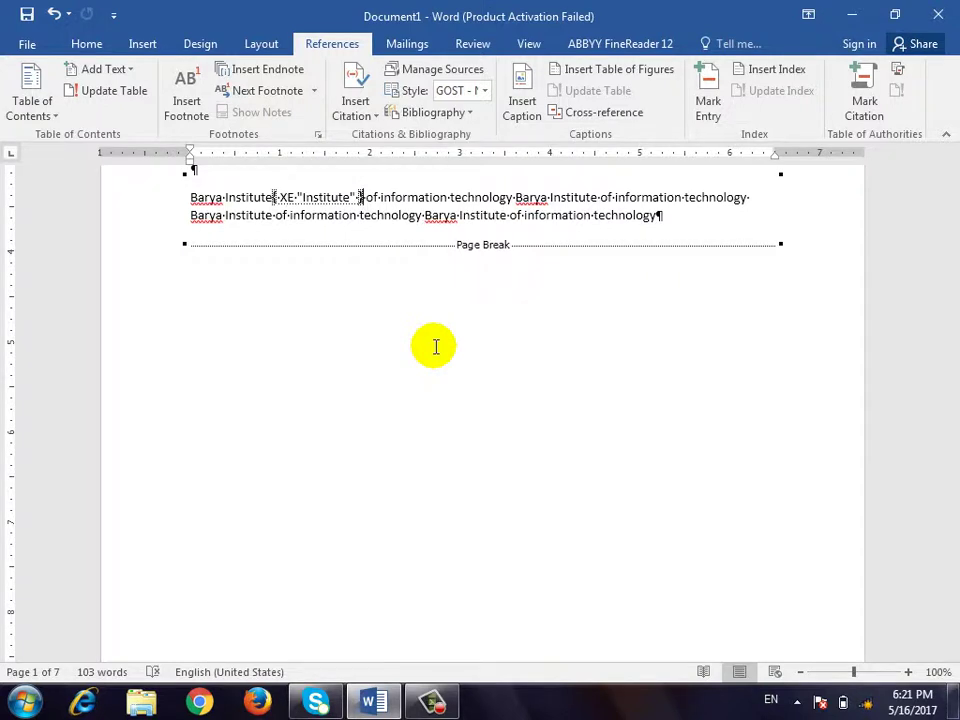
Hide formatting marks, then mark the word information as an index entry.
click(86, 43)
click(561, 76)
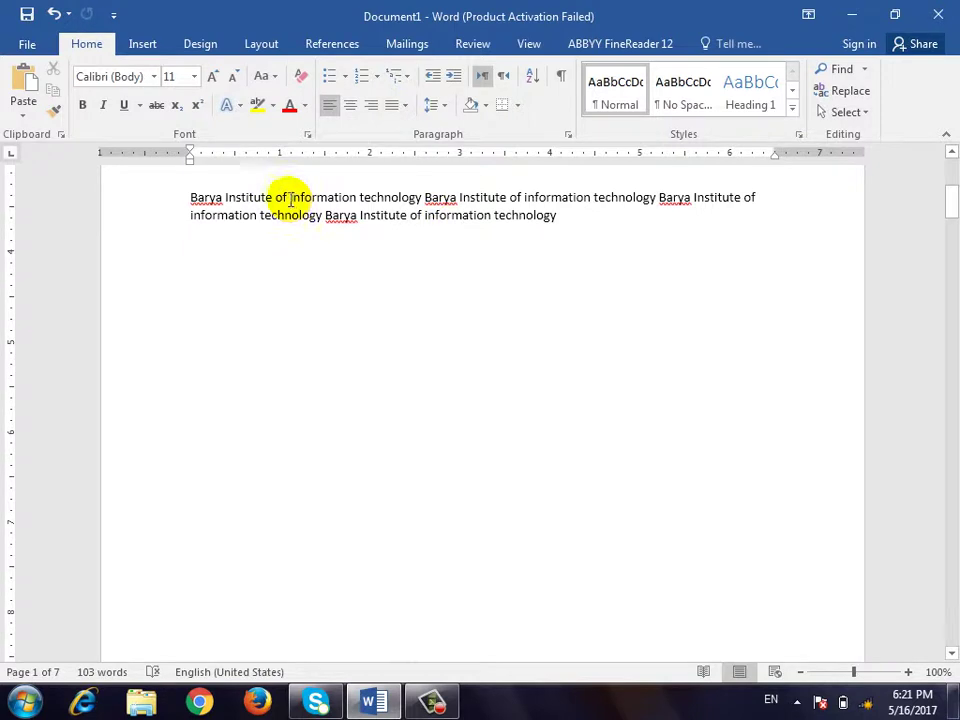
drag(289, 197, 356, 196)
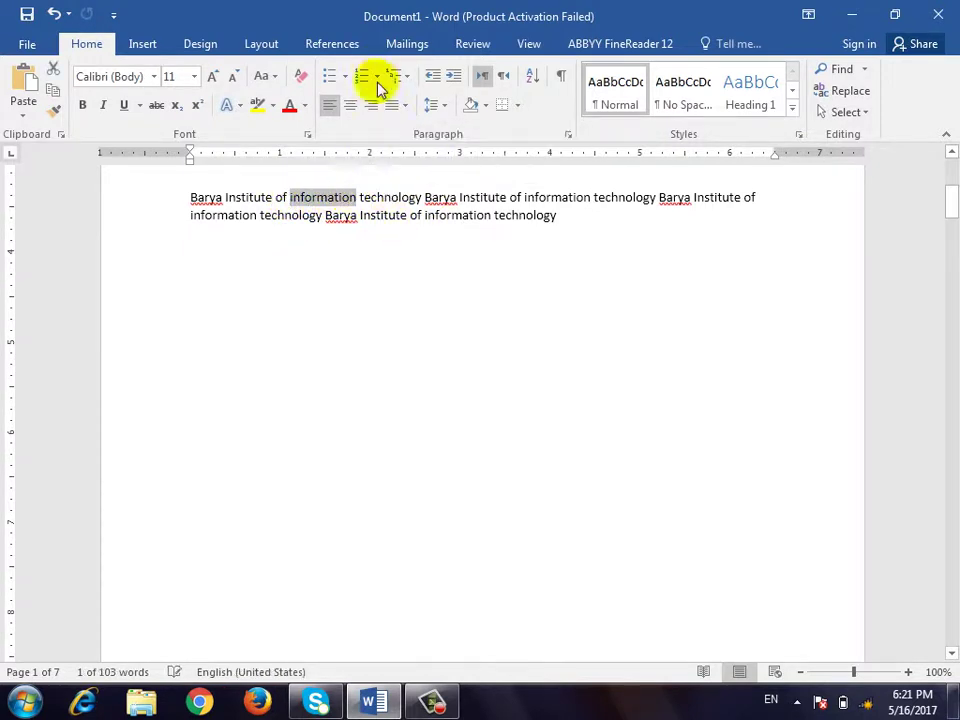
click(345, 46)
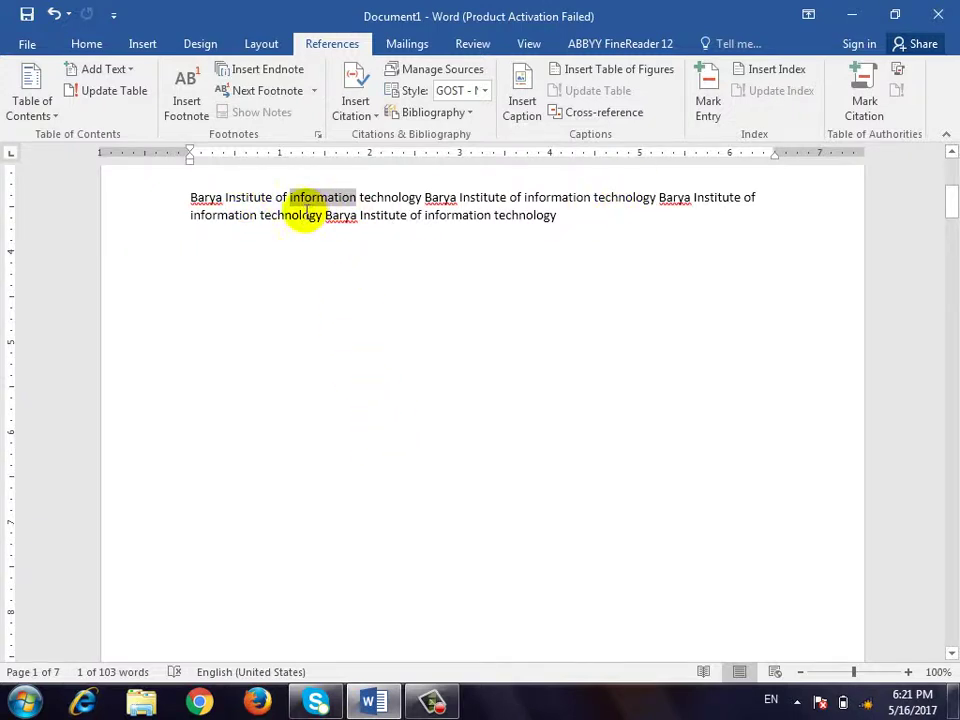
click(708, 83)
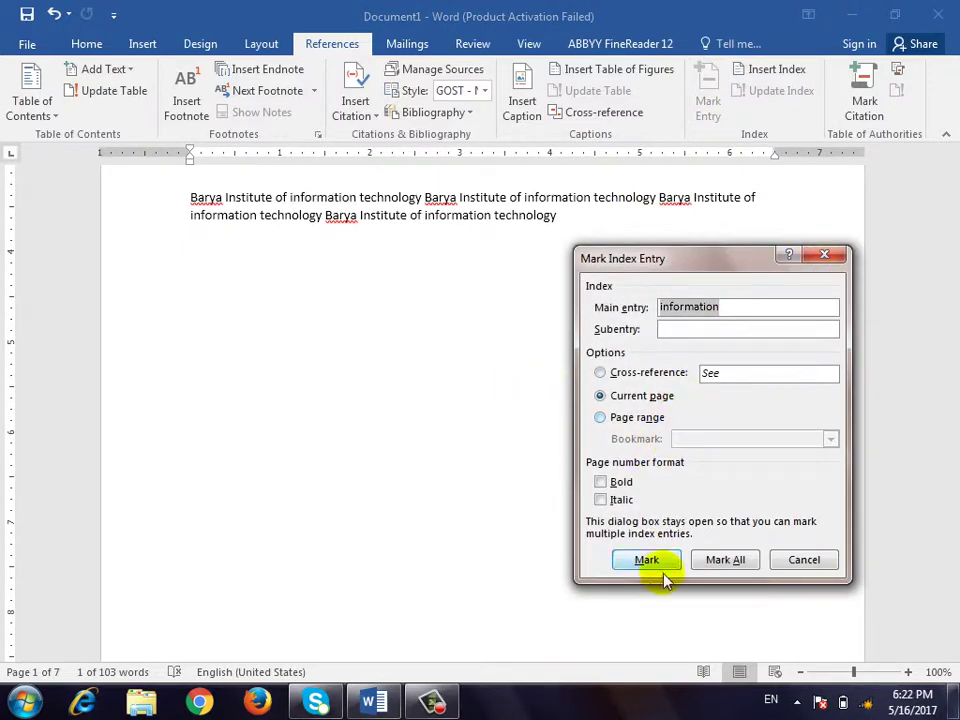
click(652, 565)
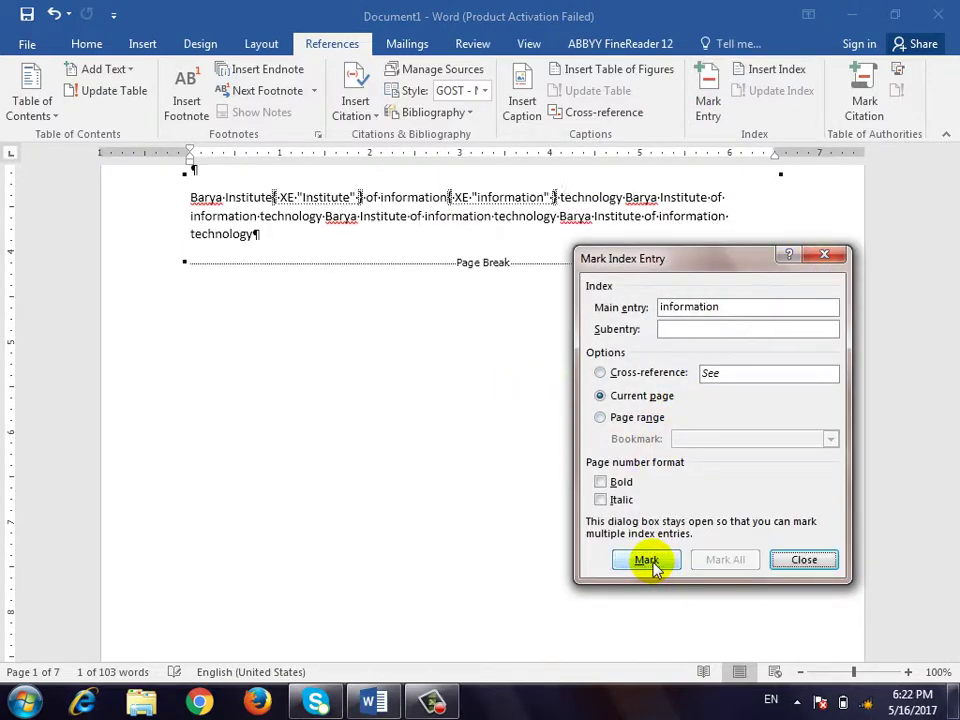
click(805, 560)
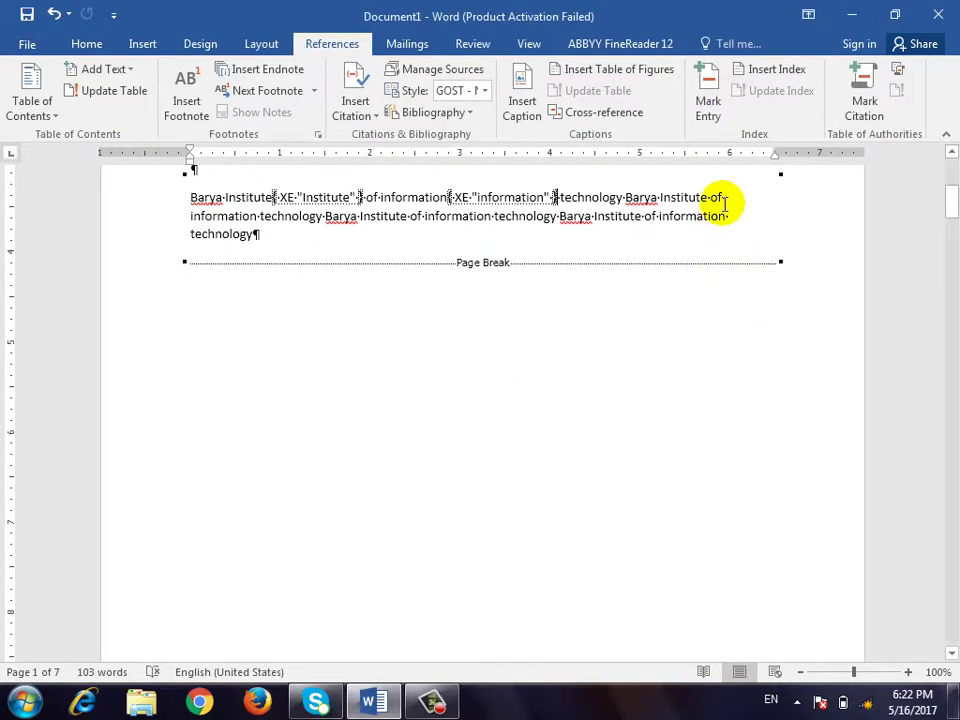
Mark the word Barya as an index entry.
double_click(572, 217)
drag(584, 213, 594, 218)
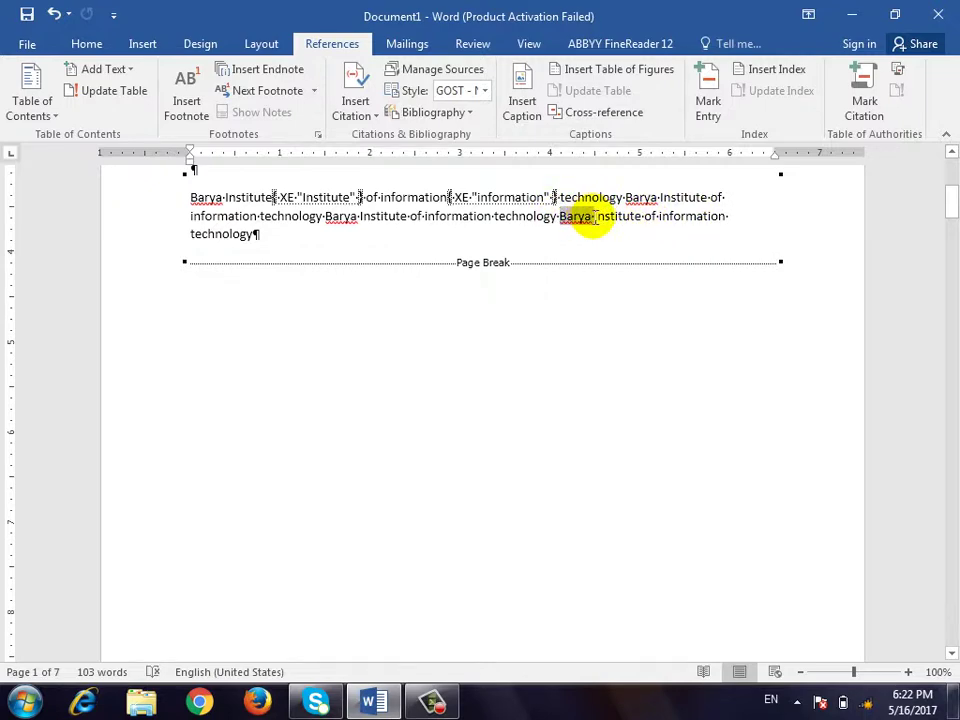
click(706, 100)
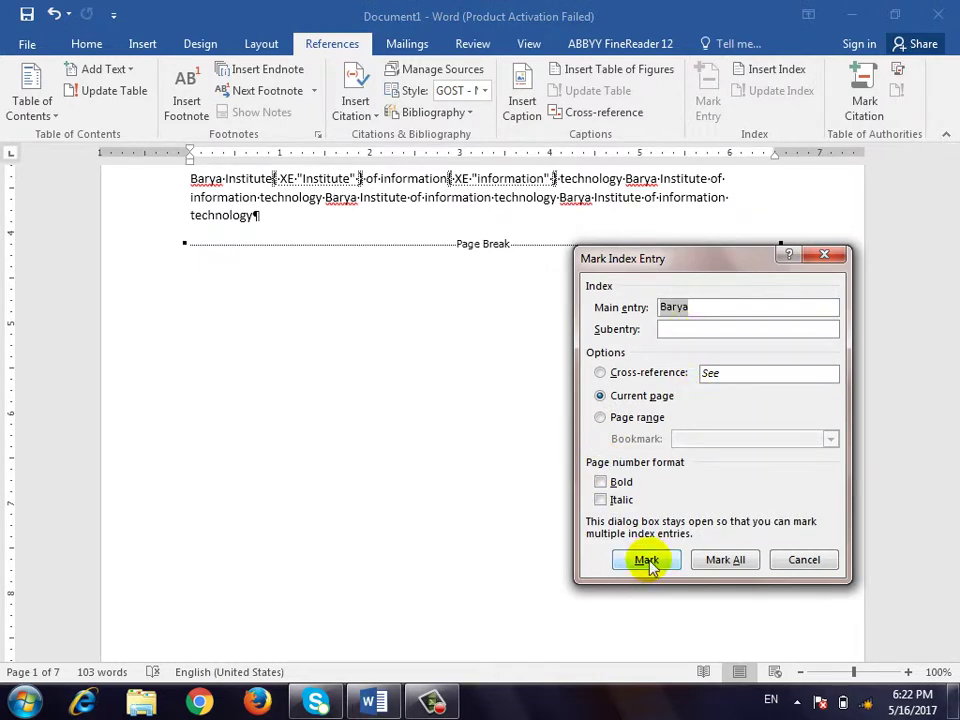
click(647, 560)
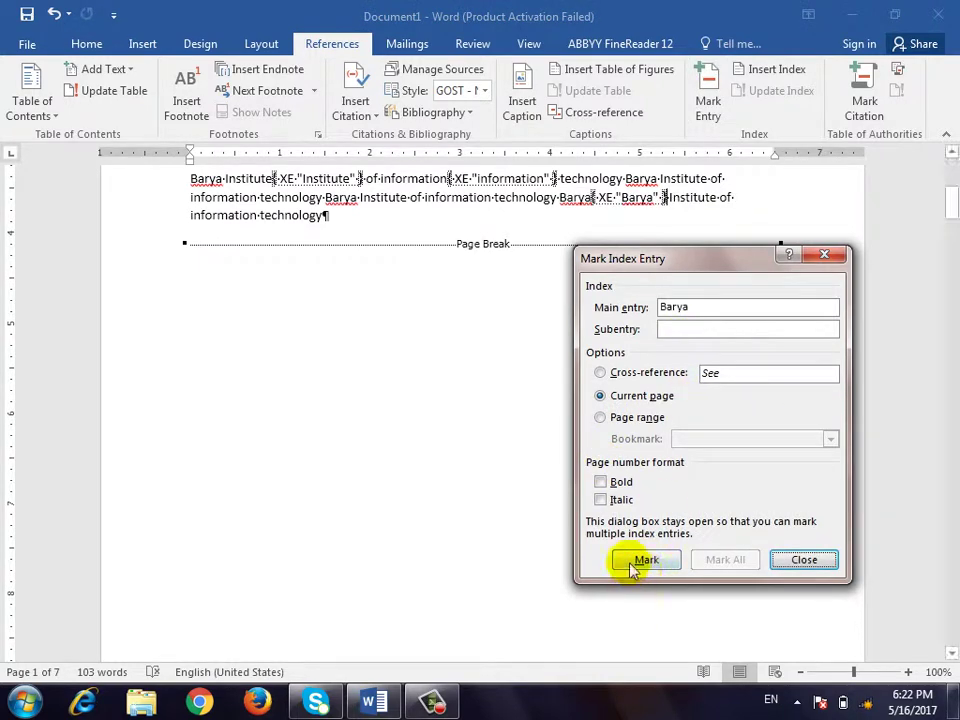
click(800, 559)
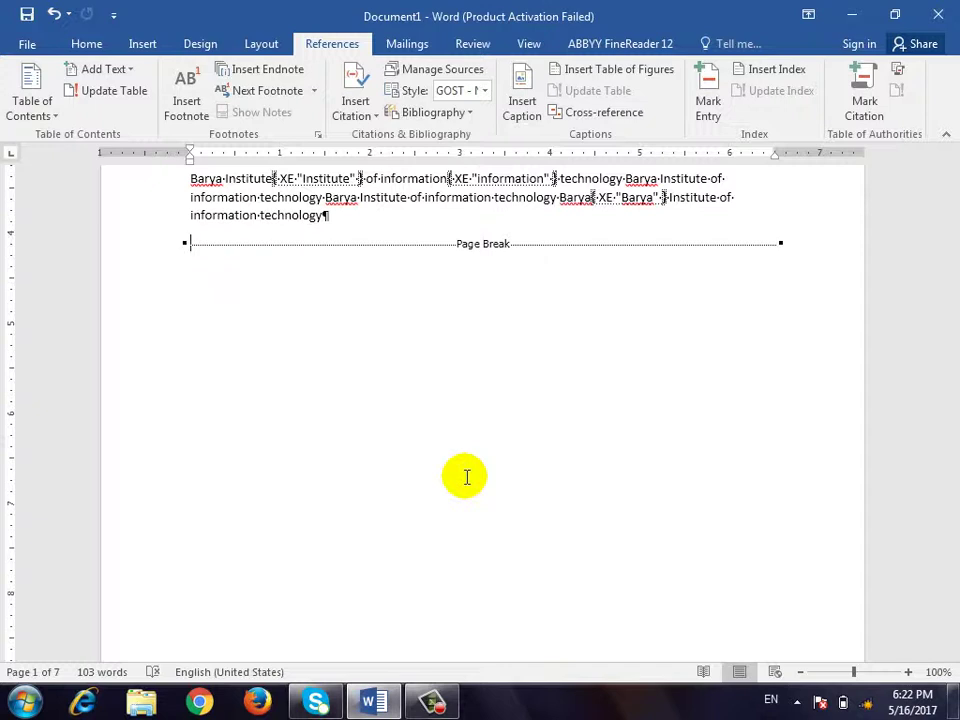
Add two blank lines, insert an index with right-aligned page numbers, and hide formatting marks.
key(Return)
key(Return)
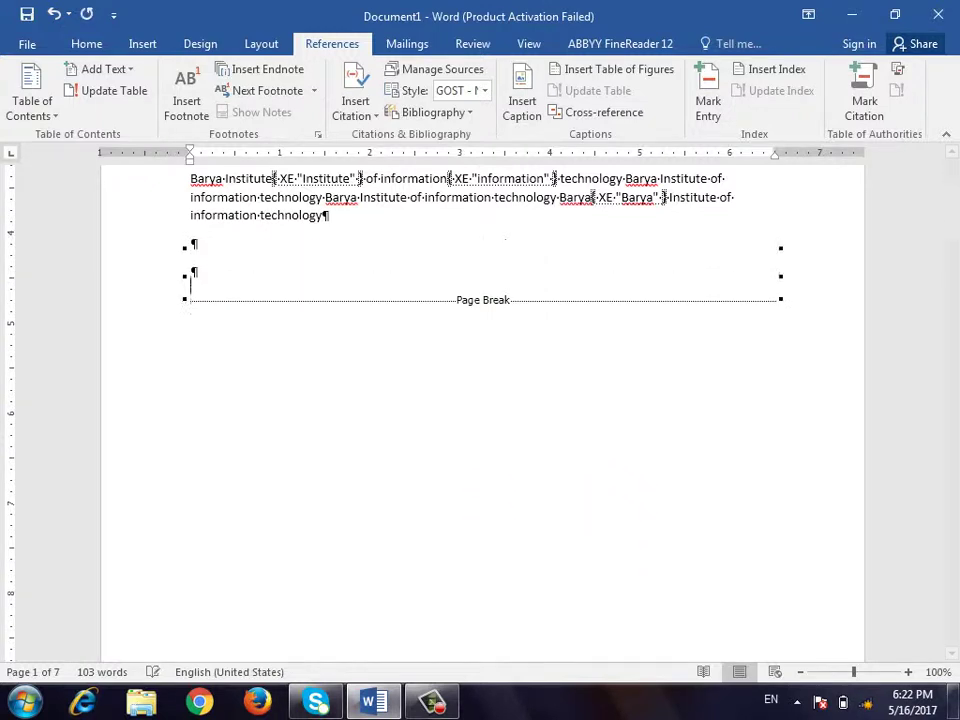
key(Return)
key(Return)
key(Return)
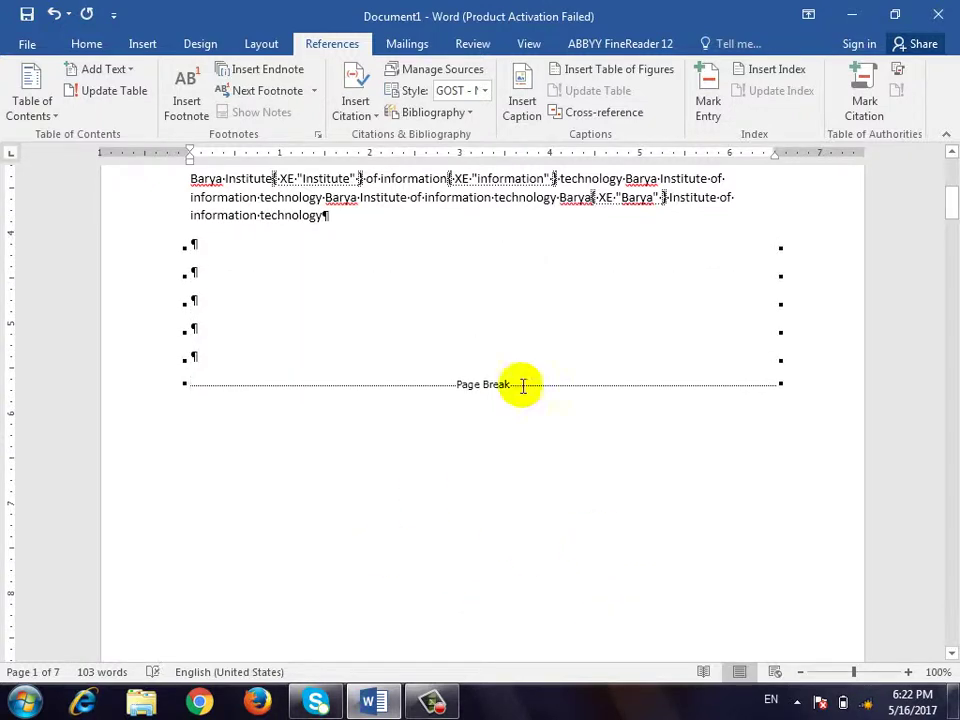
click(778, 82)
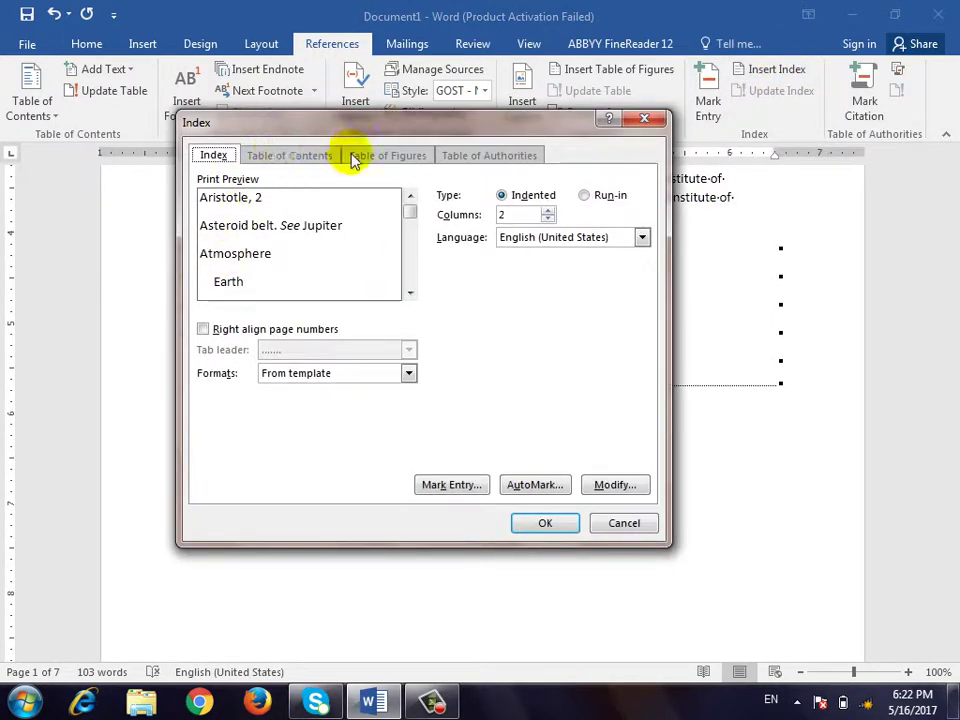
click(268, 335)
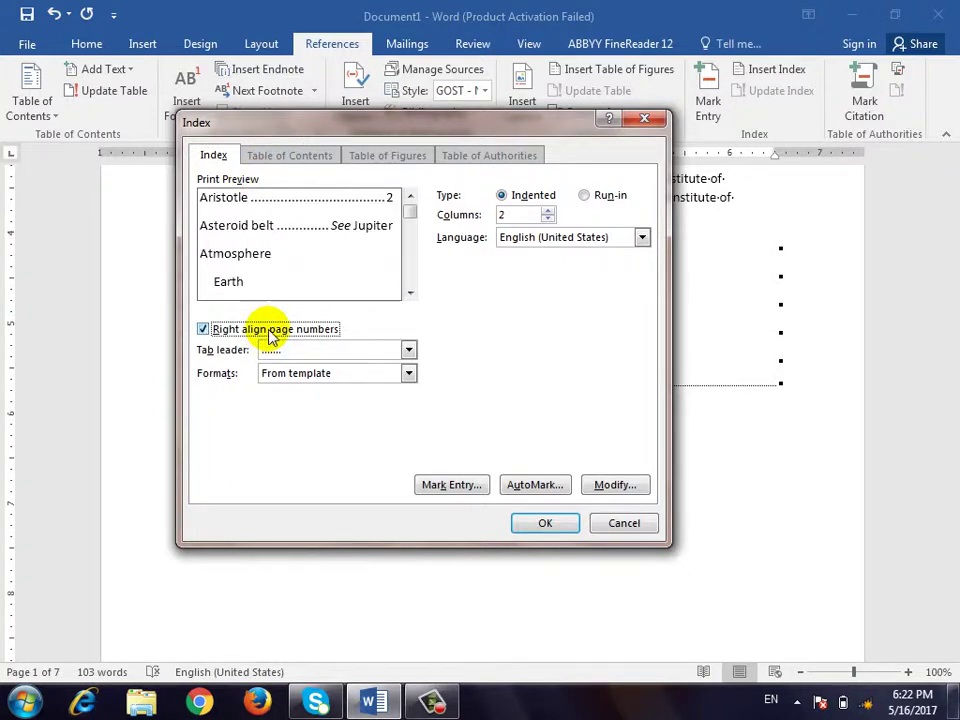
click(268, 335)
click(268, 335)
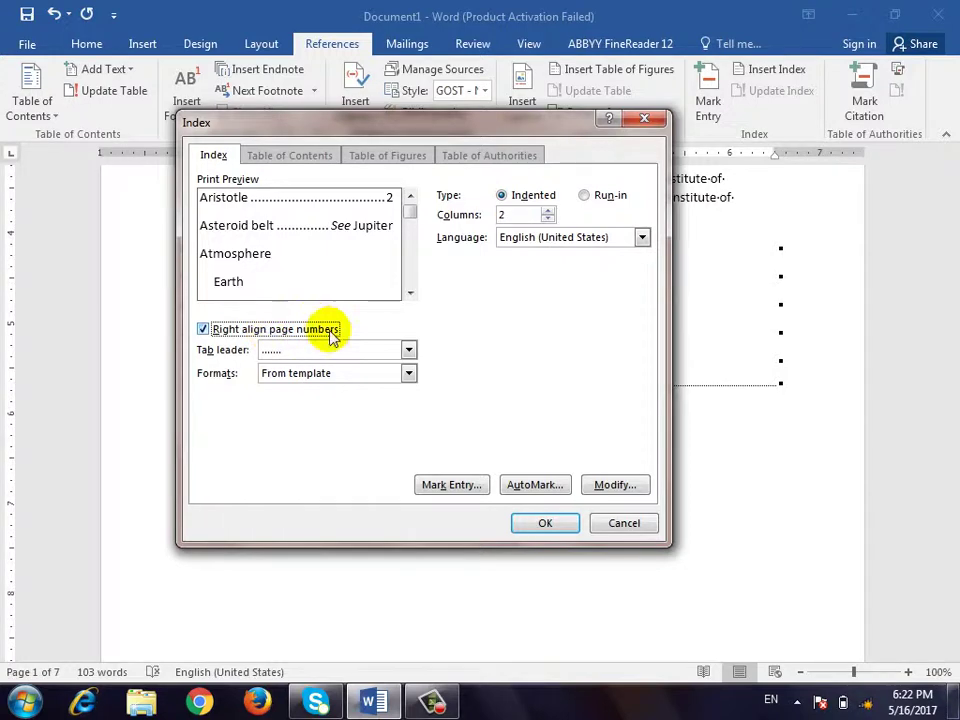
click(541, 523)
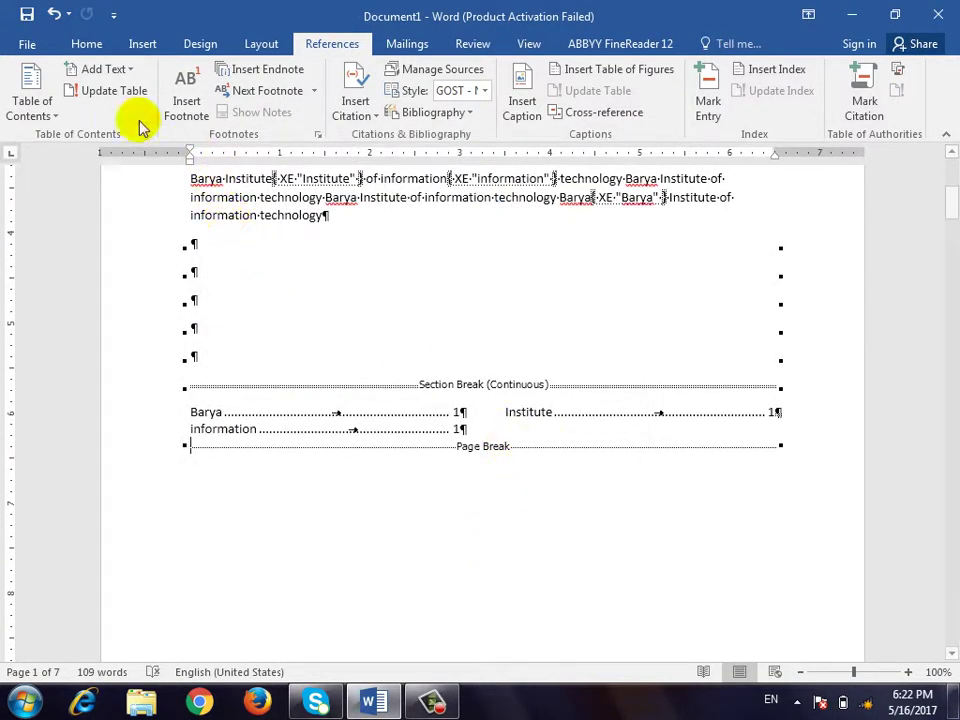
click(88, 43)
click(562, 80)
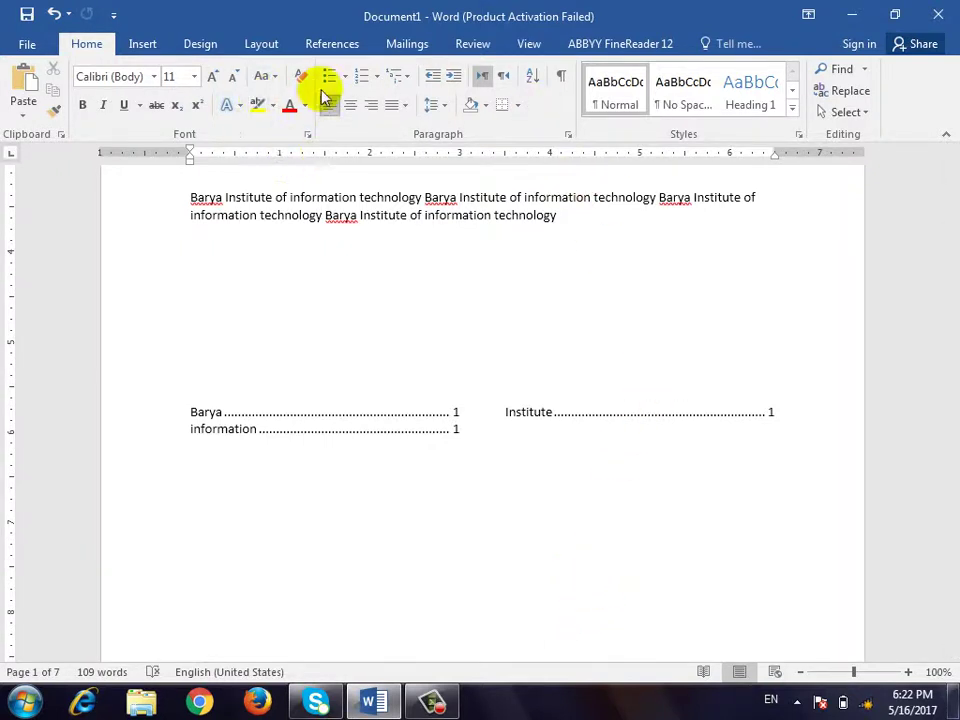
click(332, 44)
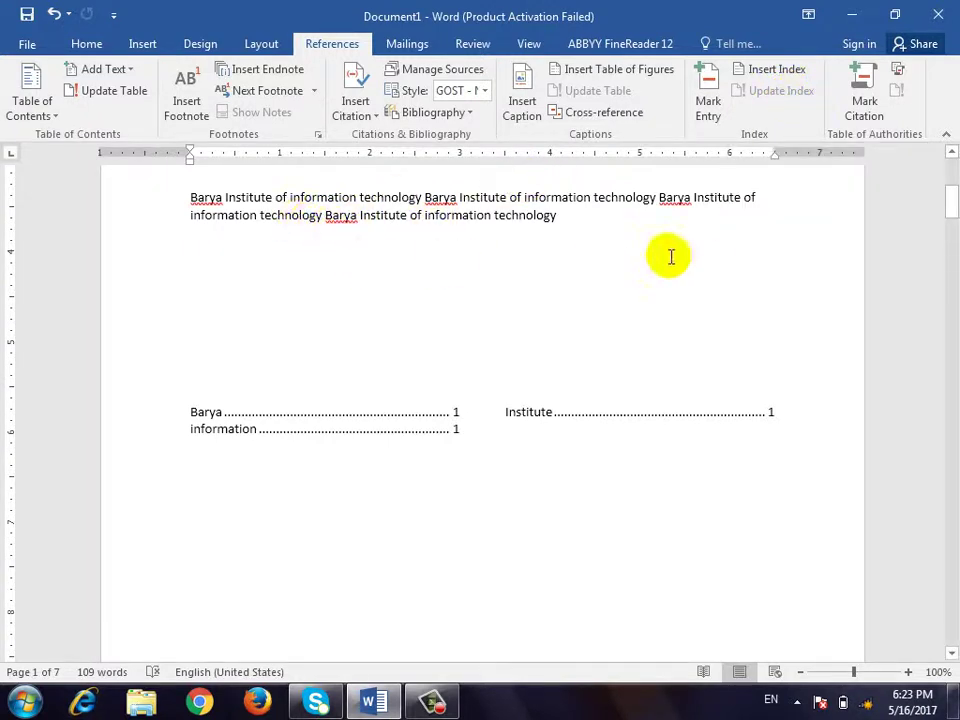
Add an 'Address:' line after the paragraph and mark it as an index entry.
click(671, 286)
key(Return)
text(Ad)
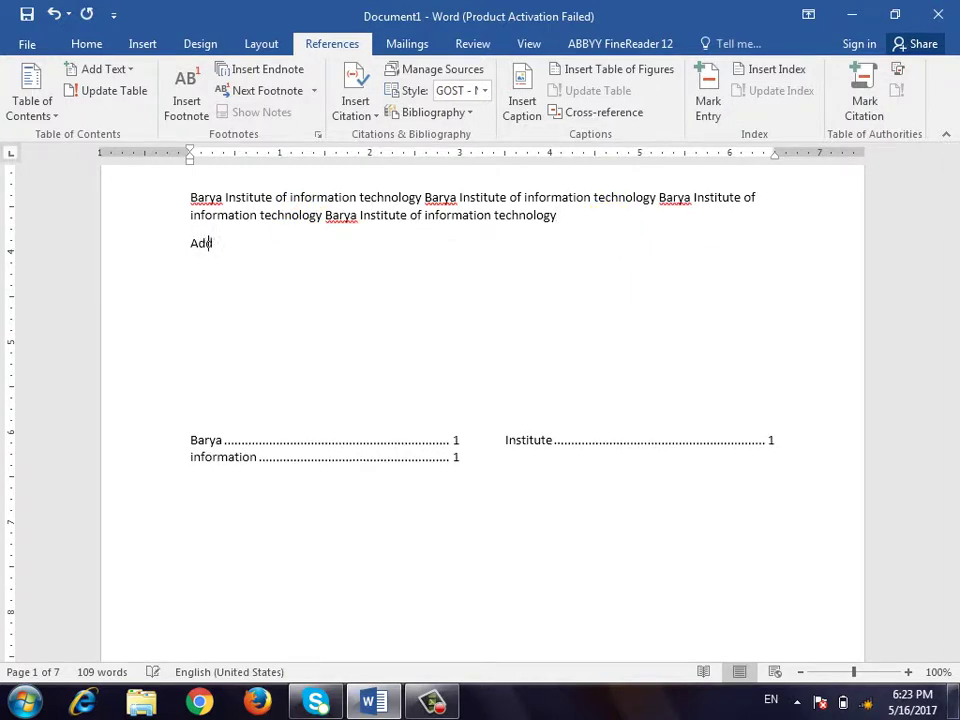
text(dress:)
key(Return)
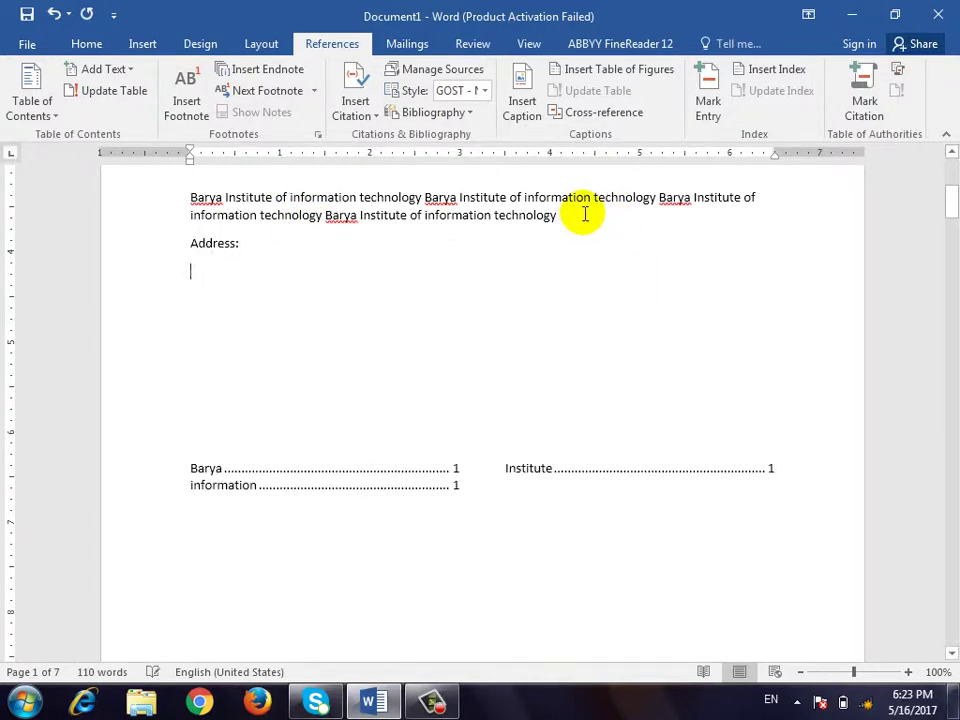
drag(195, 279, 197, 254)
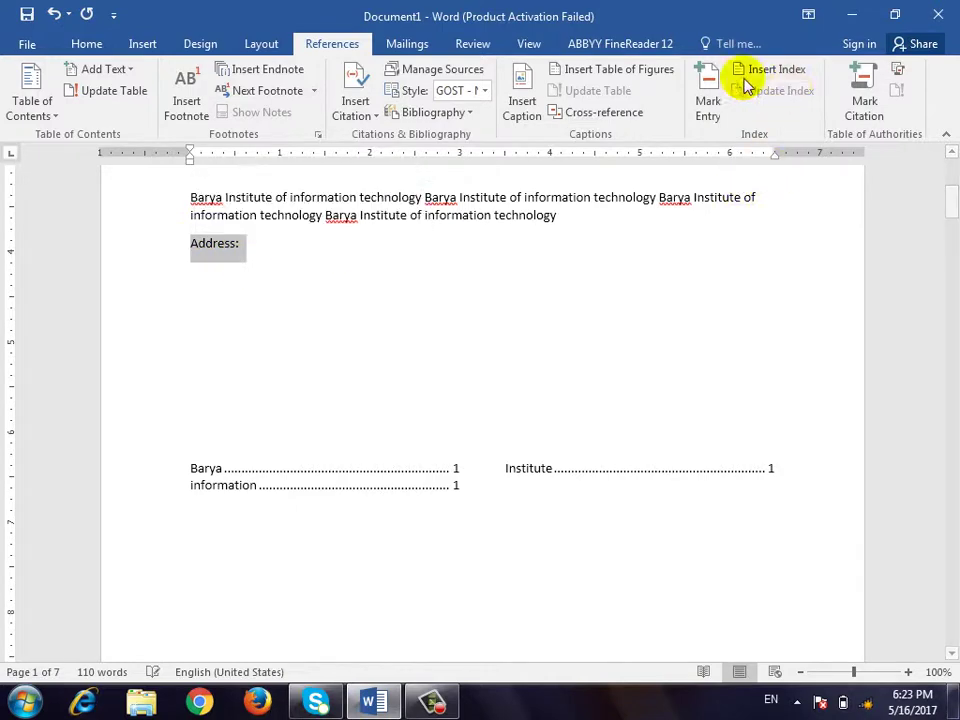
click(708, 108)
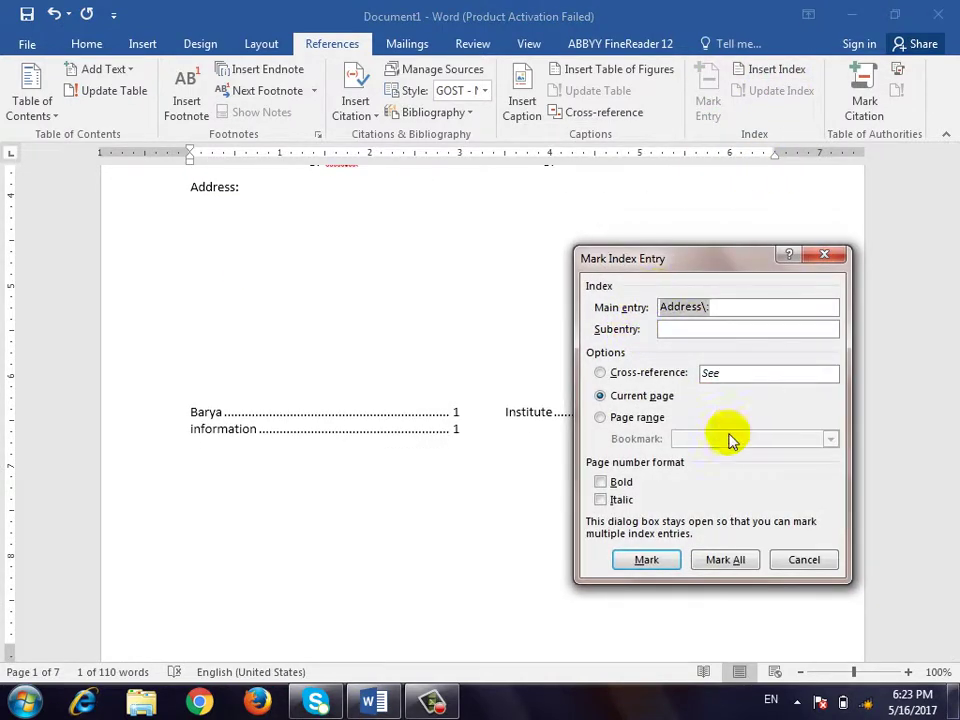
click(650, 565)
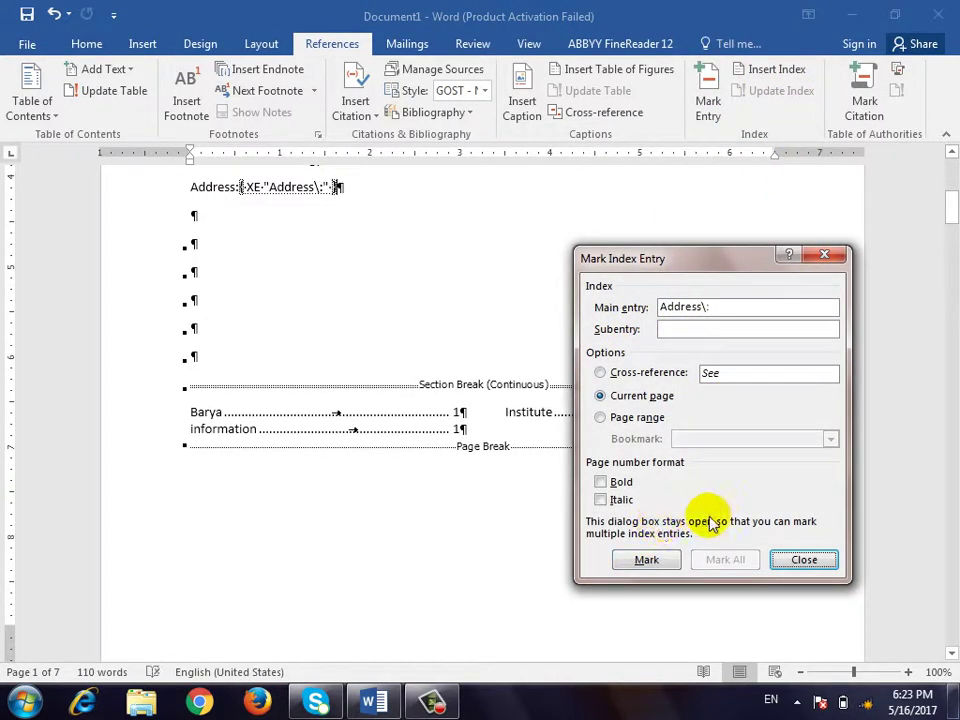
click(795, 562)
Update the index to include Address: and hide formatting marks.
click(591, 427)
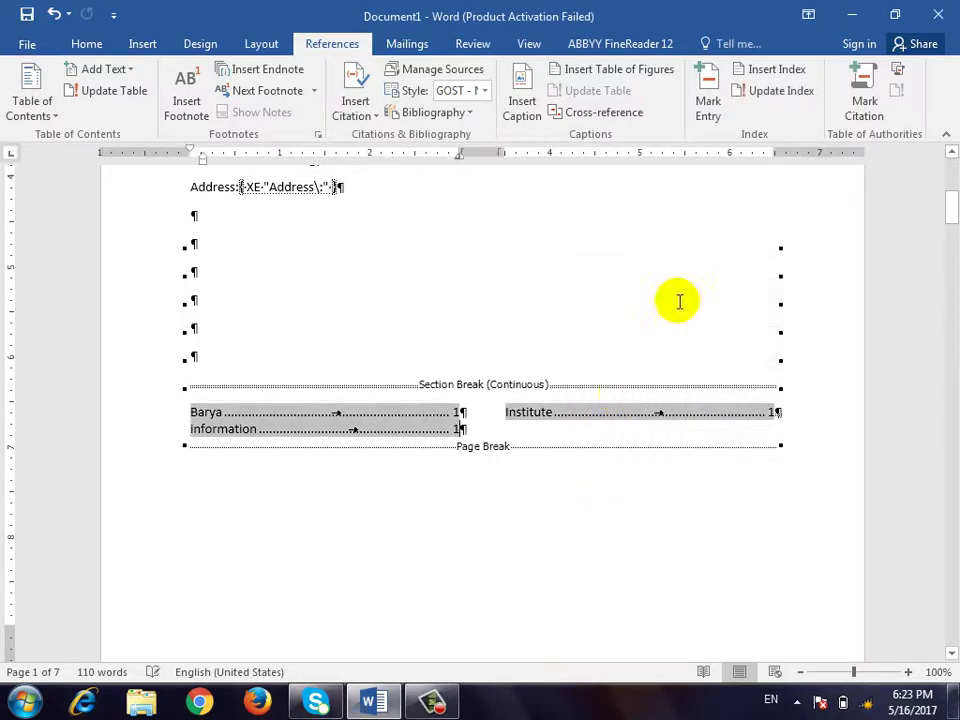
click(793, 91)
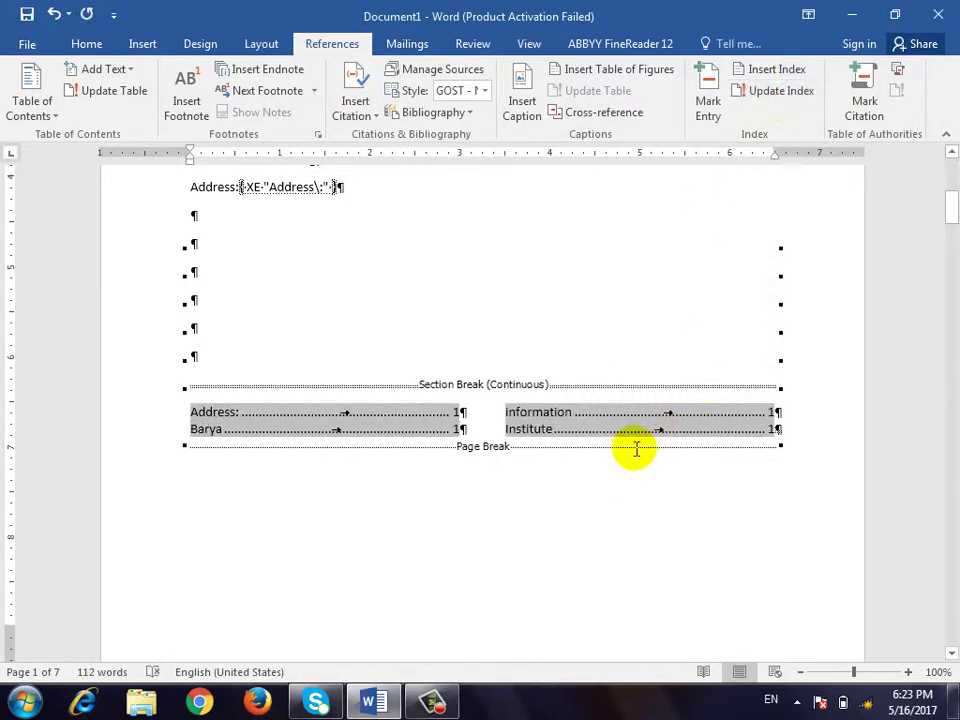
click(86, 43)
click(559, 80)
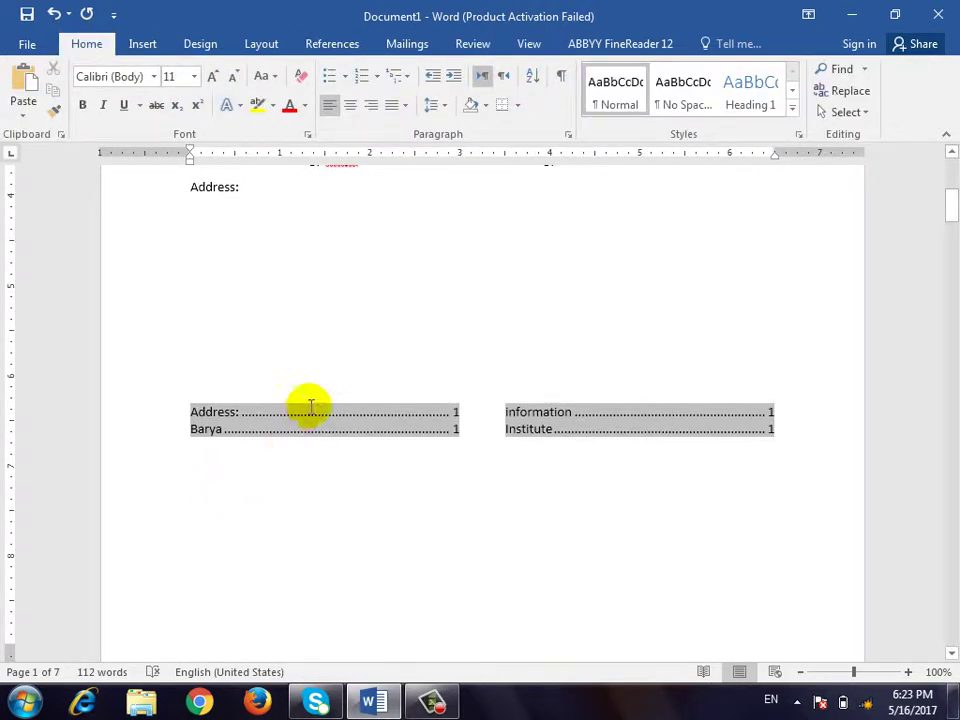
click(306, 44)
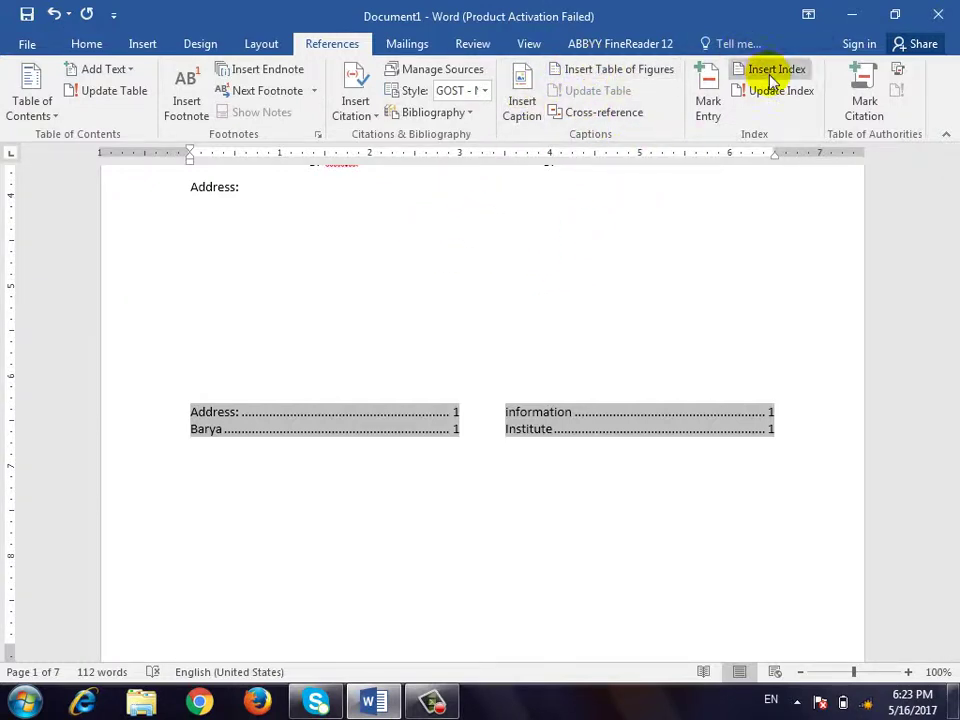
Create a new blank document and open the Envelopes and Labels dialog from Mailings.
click(390, 43)
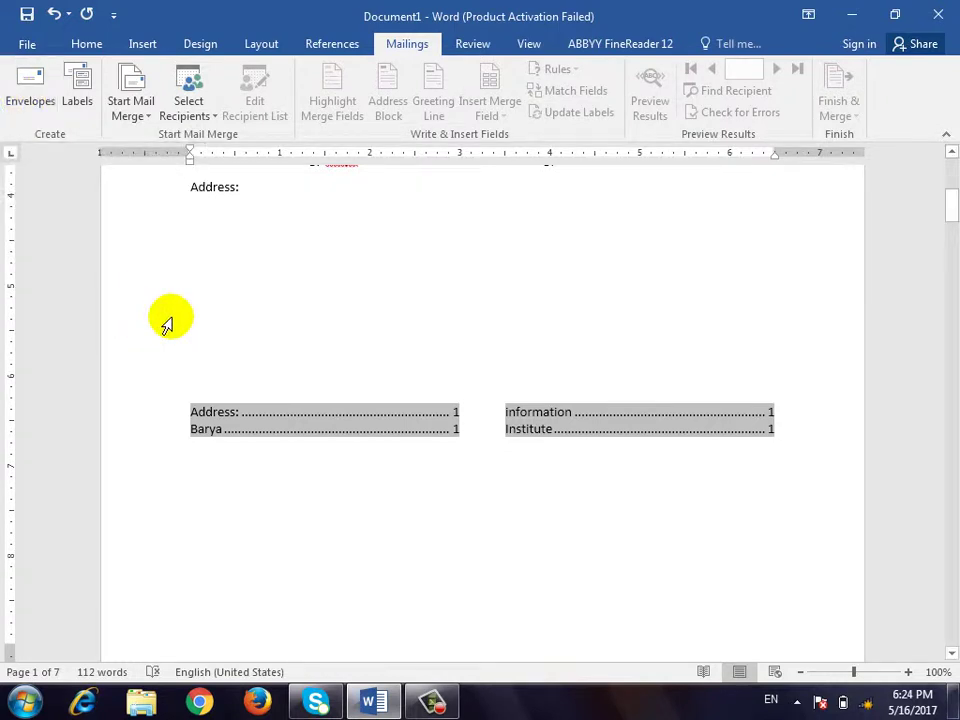
key(ctrl+n)
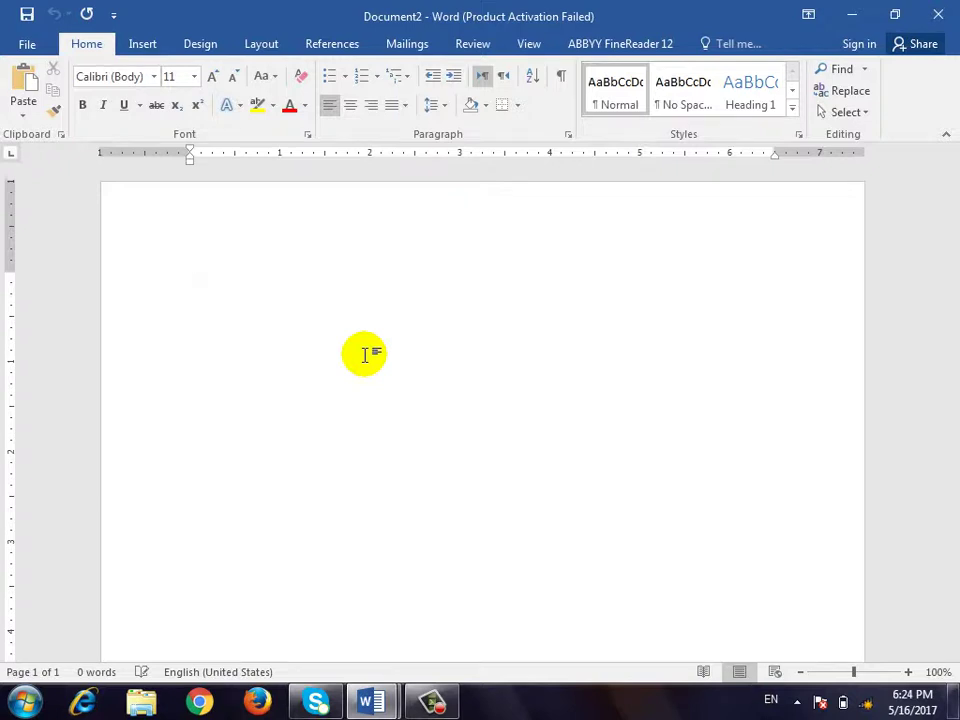
click(425, 46)
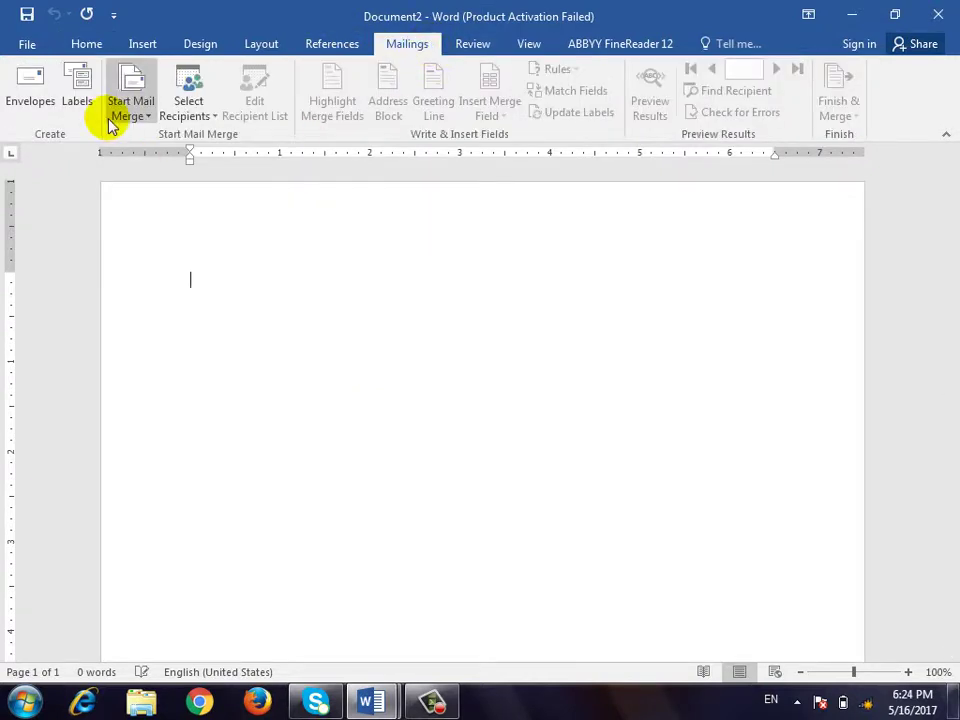
click(15, 97)
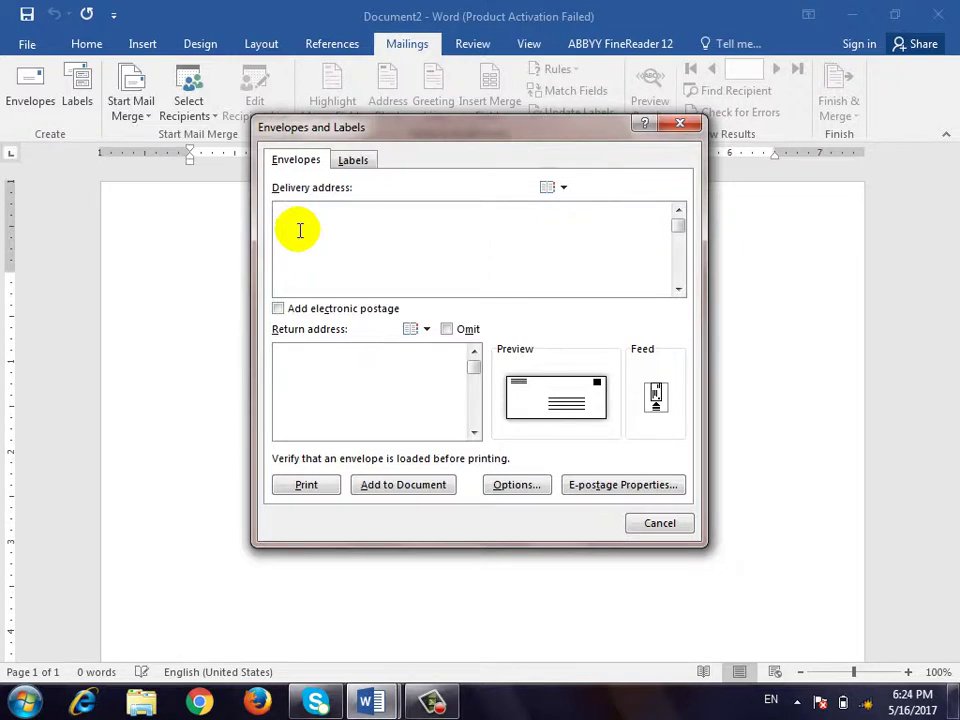
Fill the delivery address with an Address: line, a Phone: line and a Date: line.
click(299, 231)
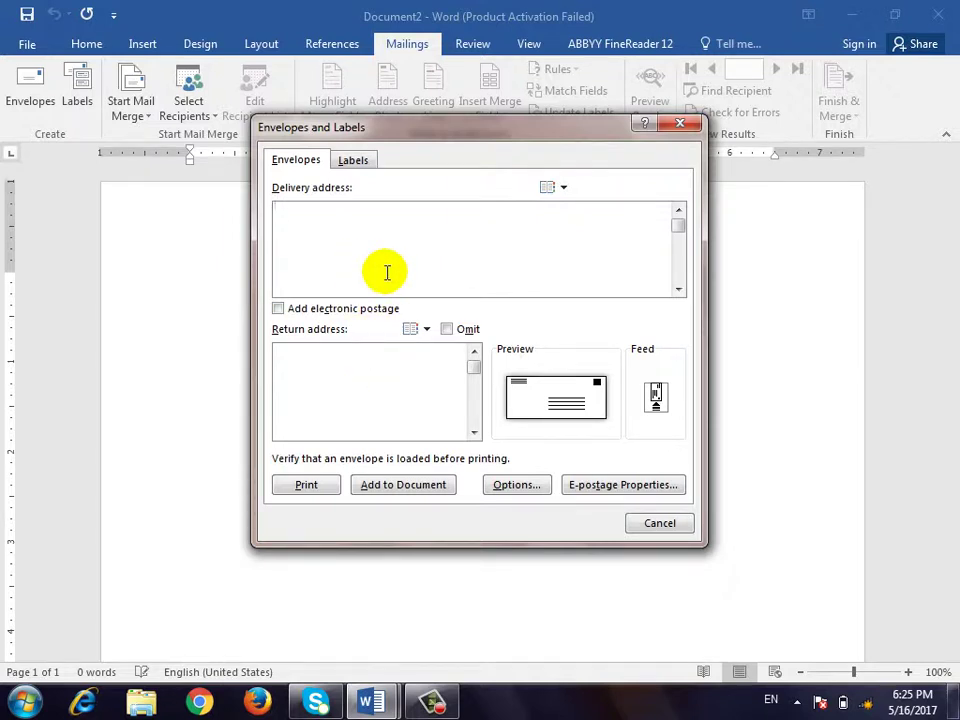
text(Ad)
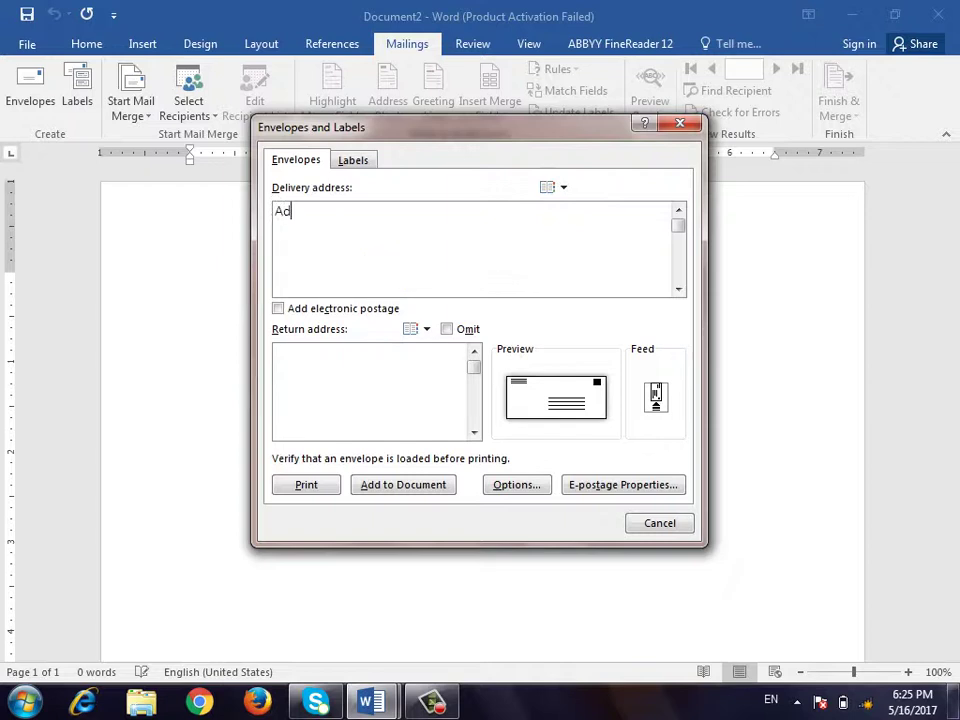
text(dress)
key(BackSpace)
key(BackSpace)
key(BackSpace)
text(ess:)
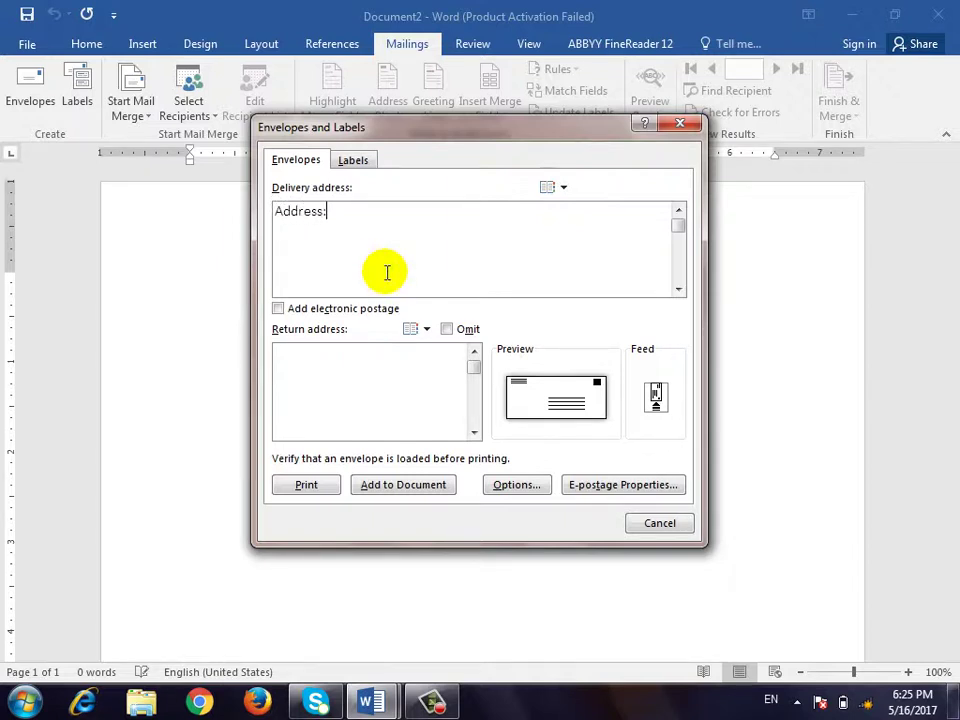
text( n)
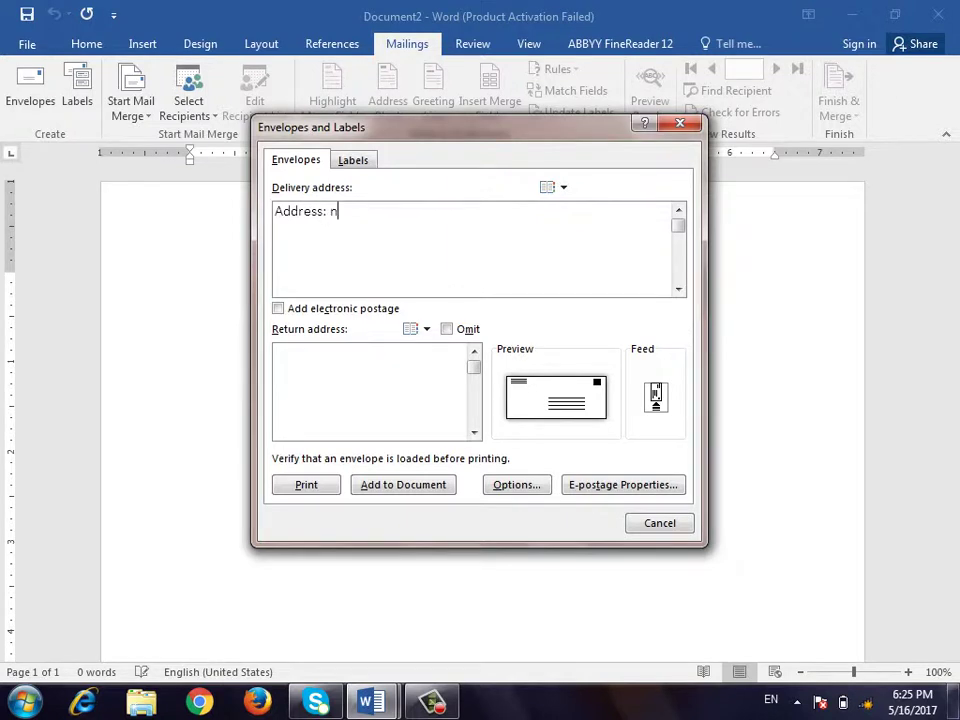
key(BackSpace)
text(Ko)
text(te Sange)
key(Return)
text(Ph)
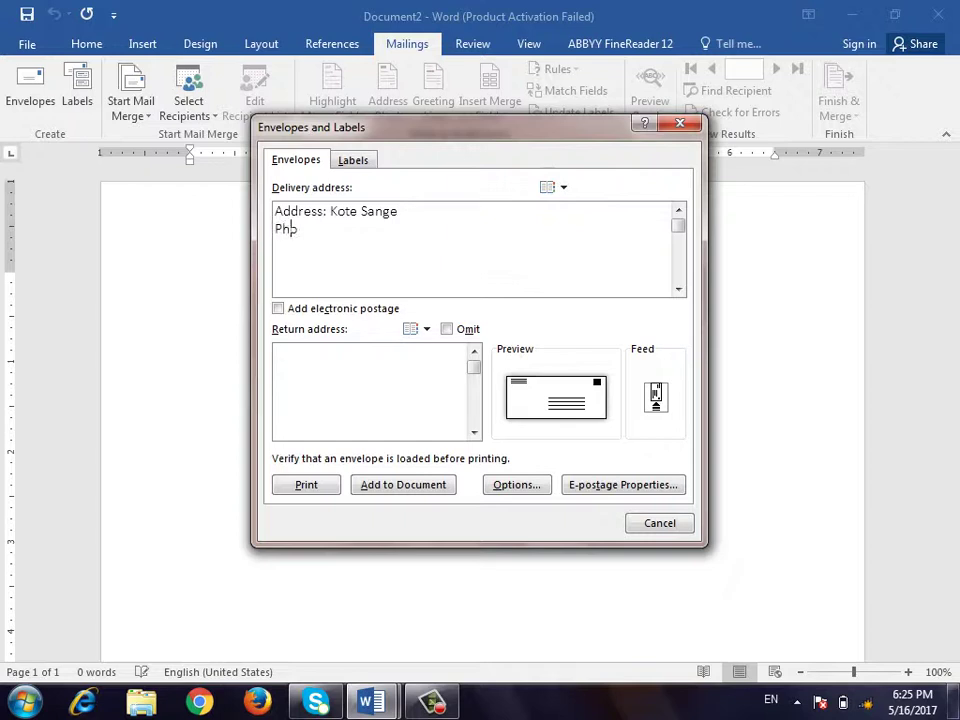
text(one: )
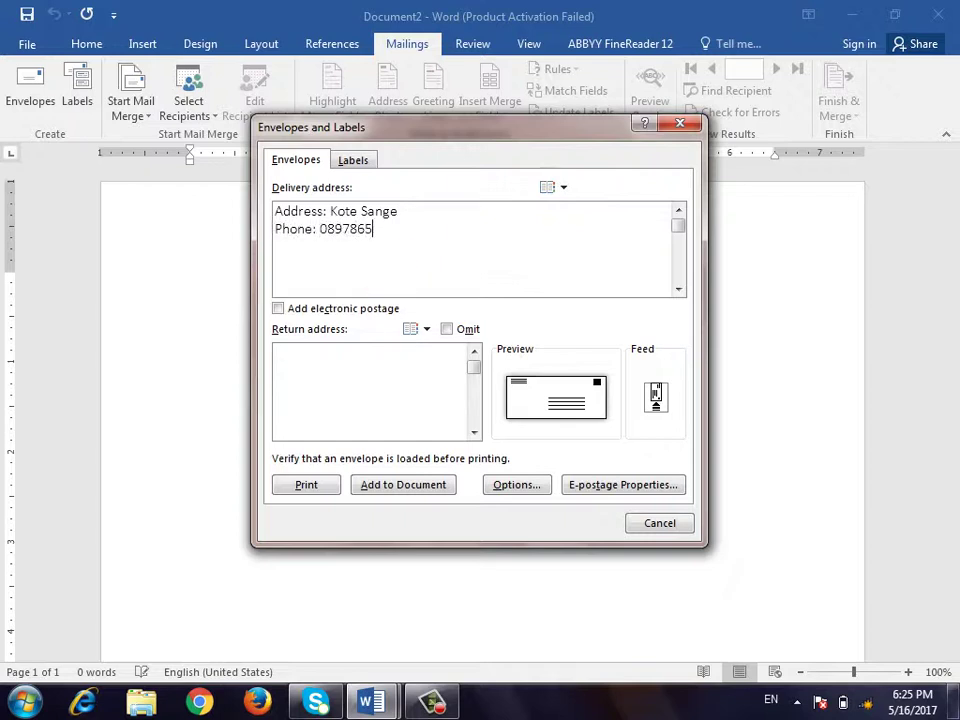
key(Return)
text(Date: 3)
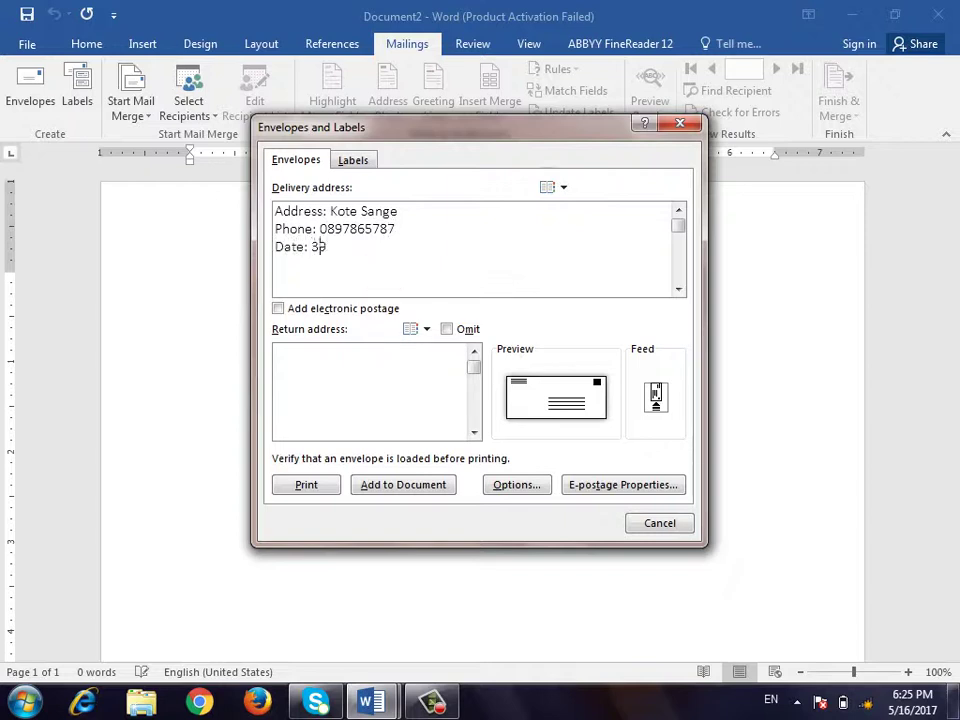
text(9485765)
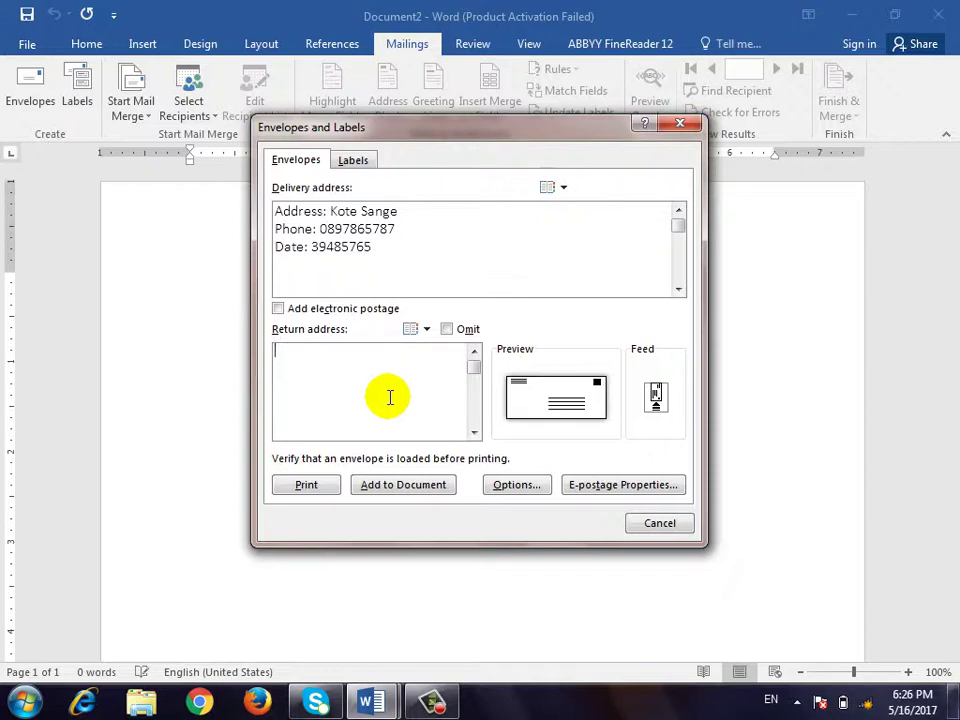
Type the company street address as the first return address line.
click(390, 397)
text(Addre)
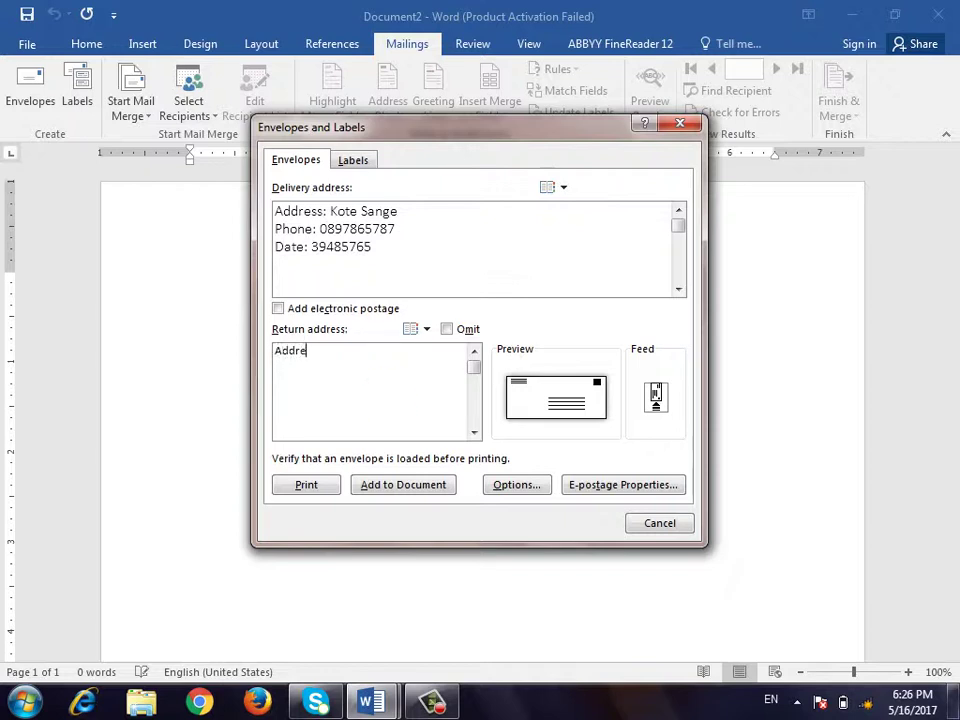
key(BackSpace)
key(BackSpace)
text(re)
text(ss: Coma)
text(p)
key(BackSpace)
key(BackSpace)
text(pm)
key(BackSpace)
text(a)
text(n)
key(BackSpace)
text(ny )
text(Kari)
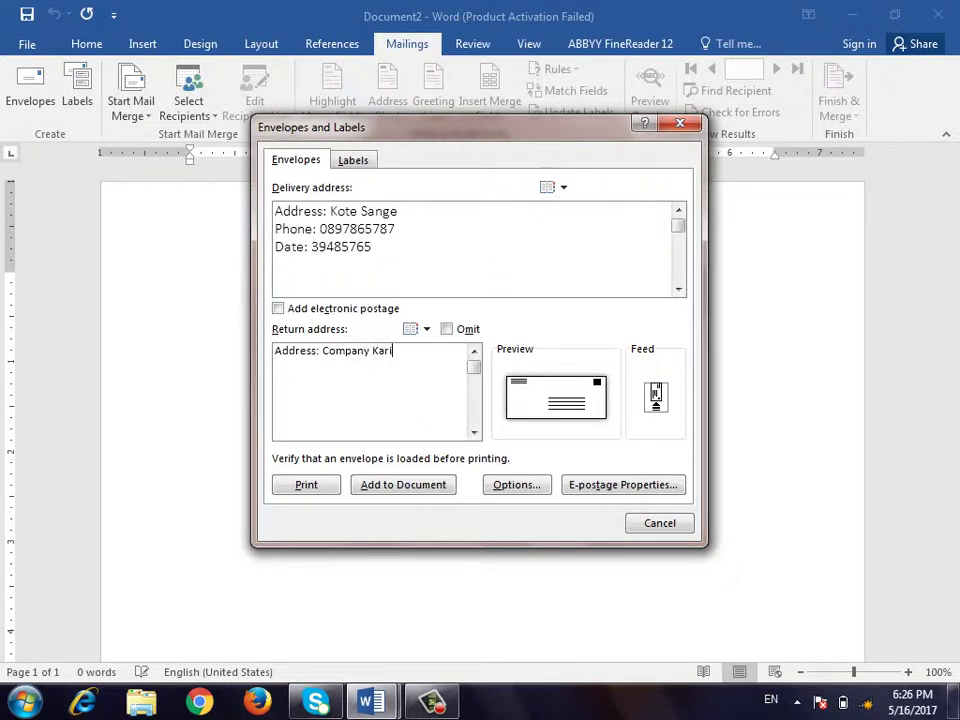
text(z Street)
Add two number lines beneath the street address in the return address.
key(Tab)
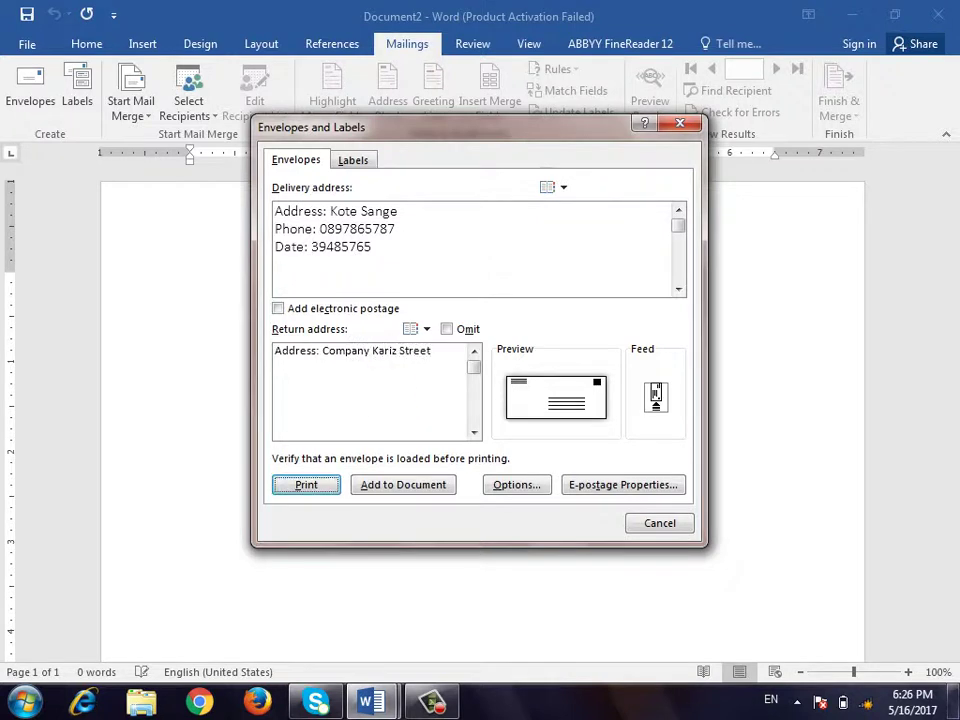
click(443, 362)
key(Return)
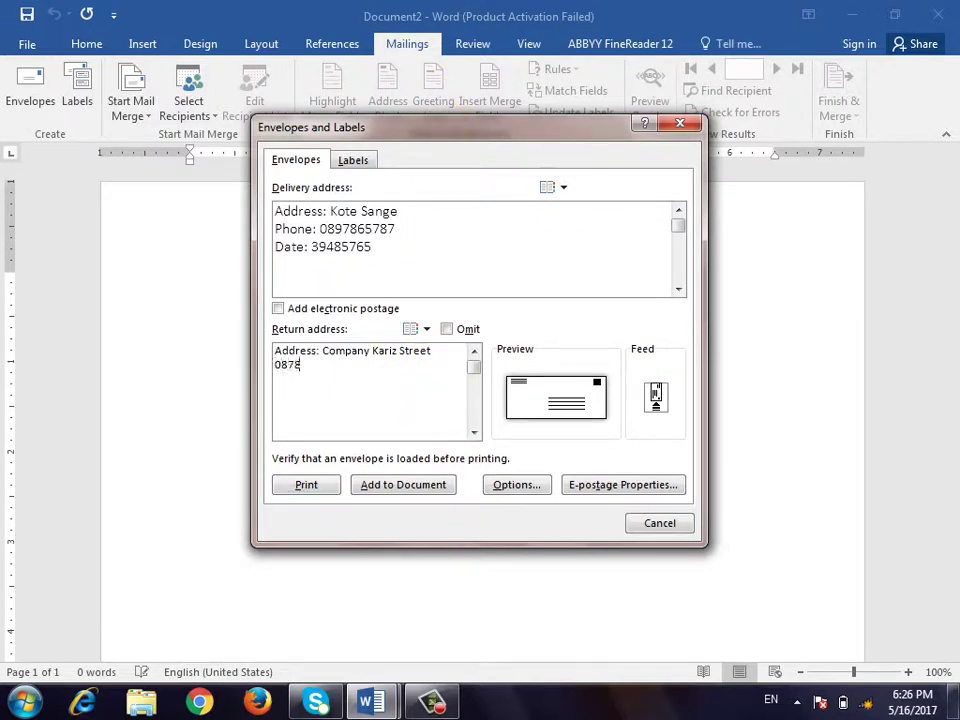
key(Return)
text(3049876)
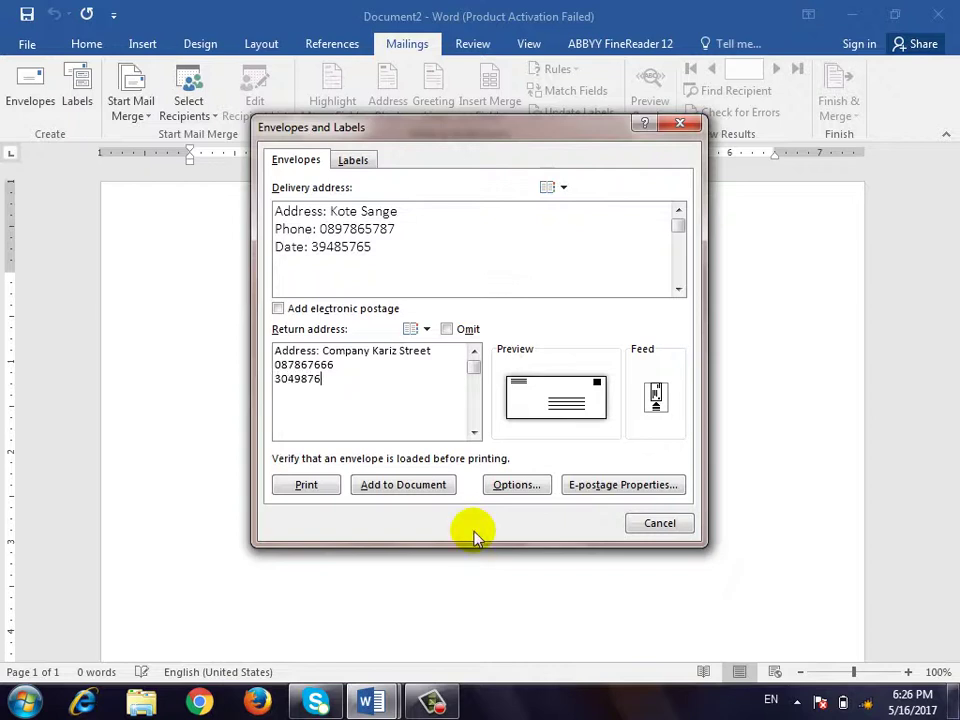
In Envelope Options, keep the Size 10 envelope and review the delivery address font without changes.
click(533, 492)
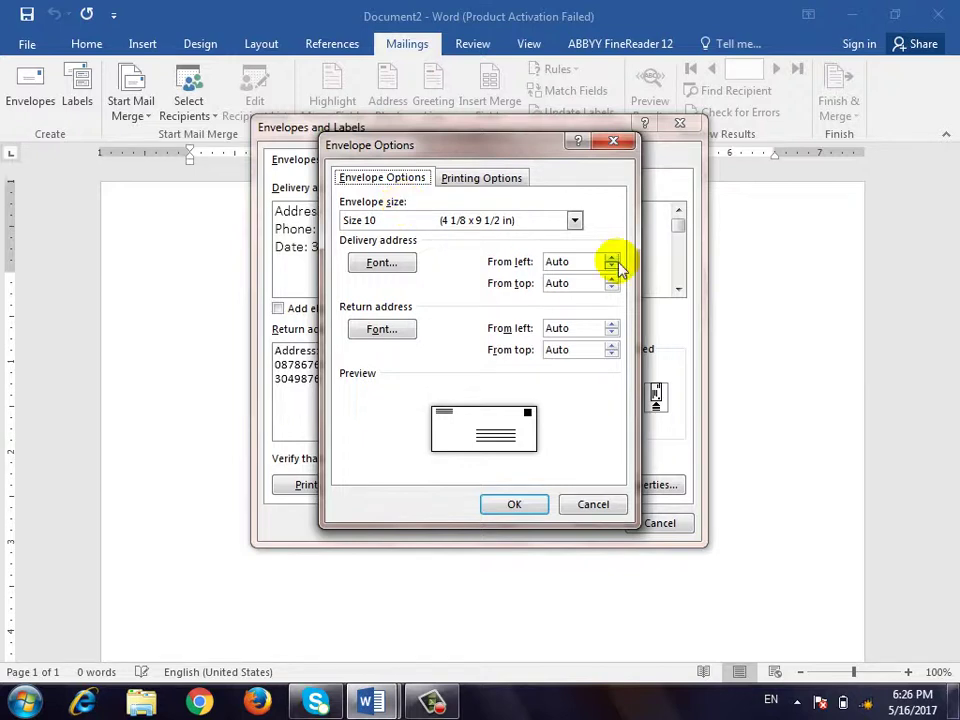
click(572, 218)
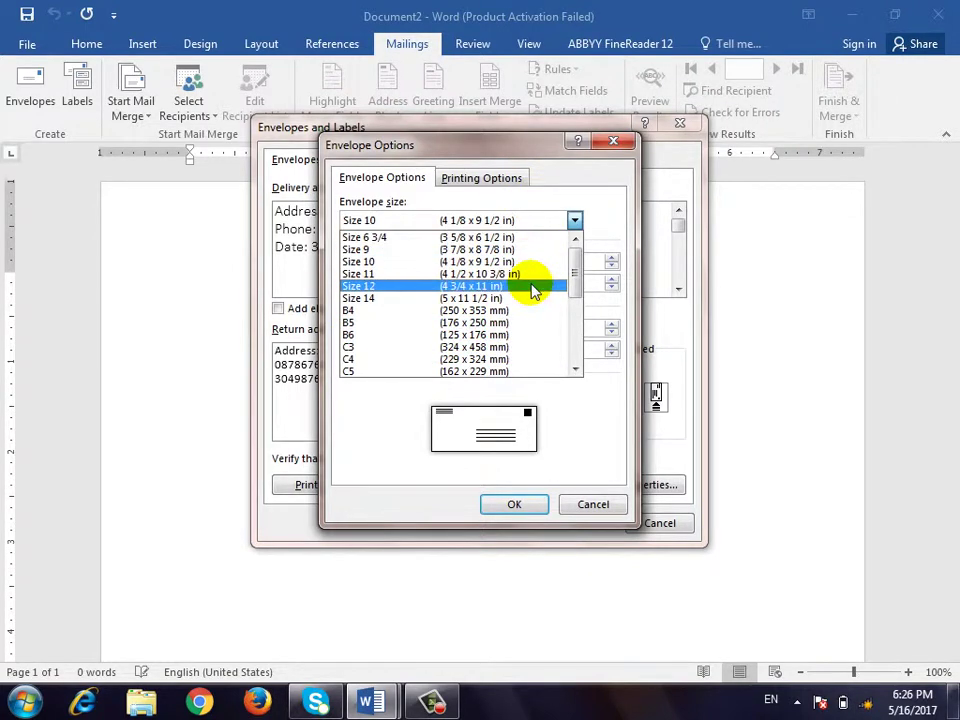
click(535, 150)
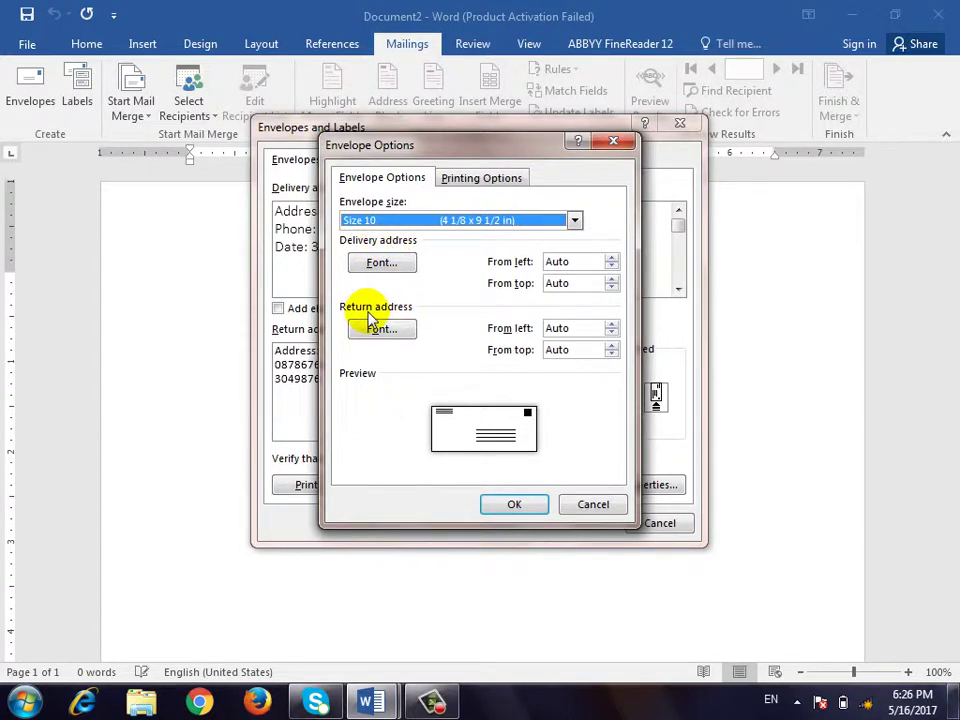
click(379, 262)
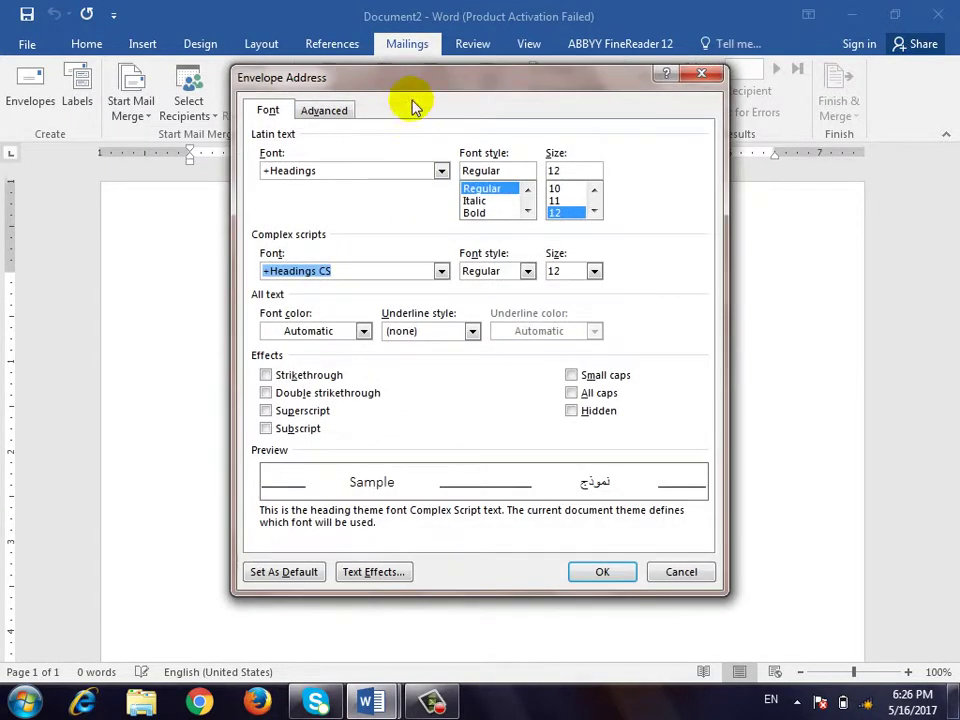
drag(415, 105, 561, 120)
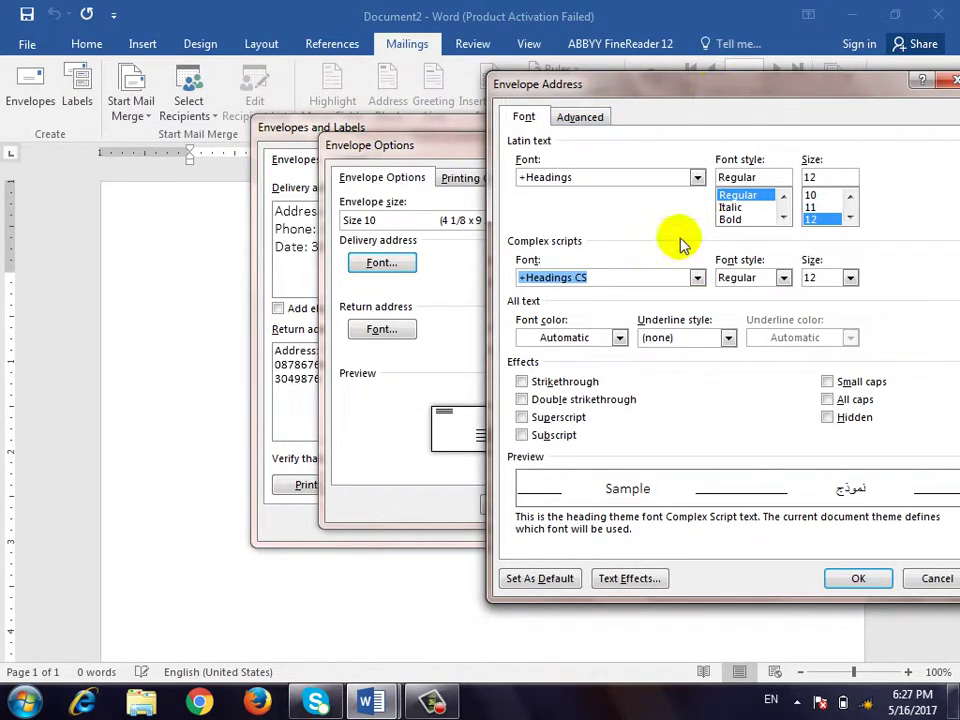
click(943, 80)
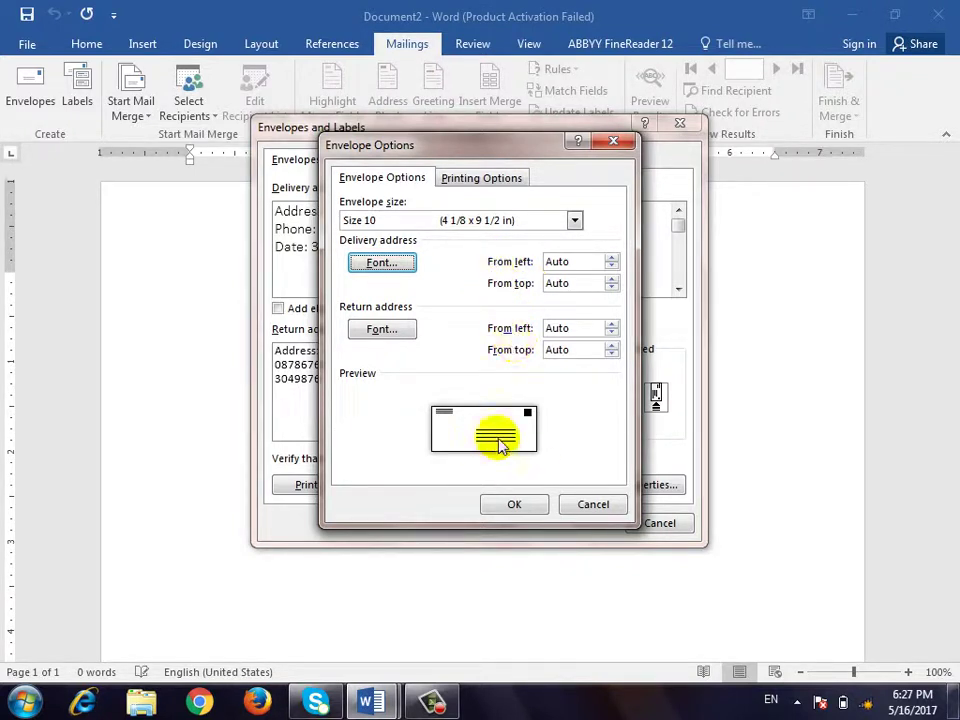
Add the envelope to the document, save the return address as default, and start a new document.
click(515, 507)
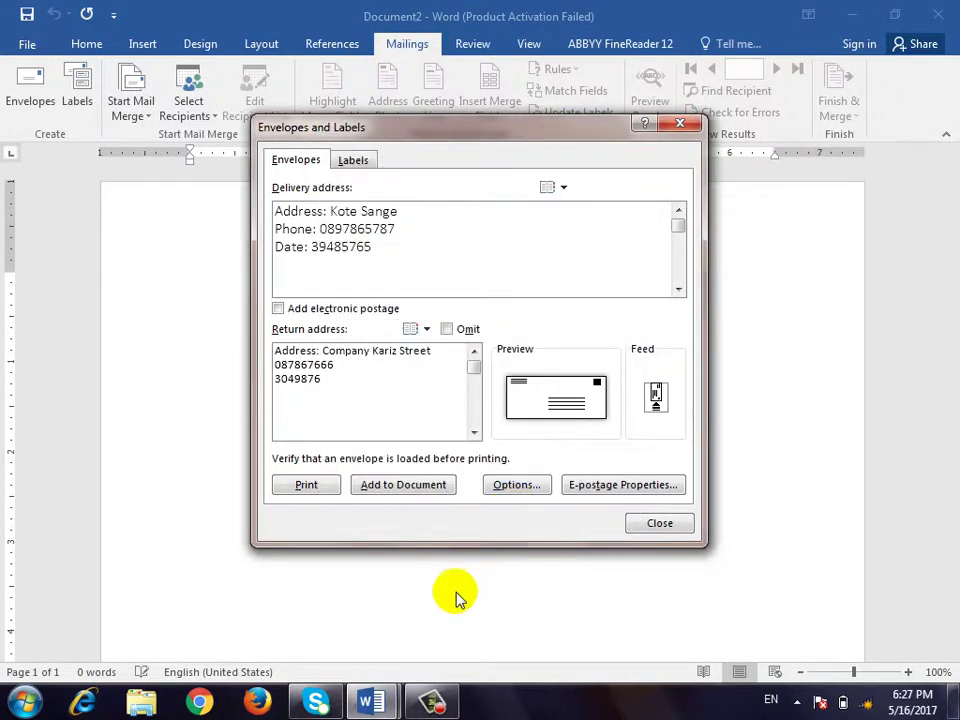
click(407, 490)
click(448, 401)
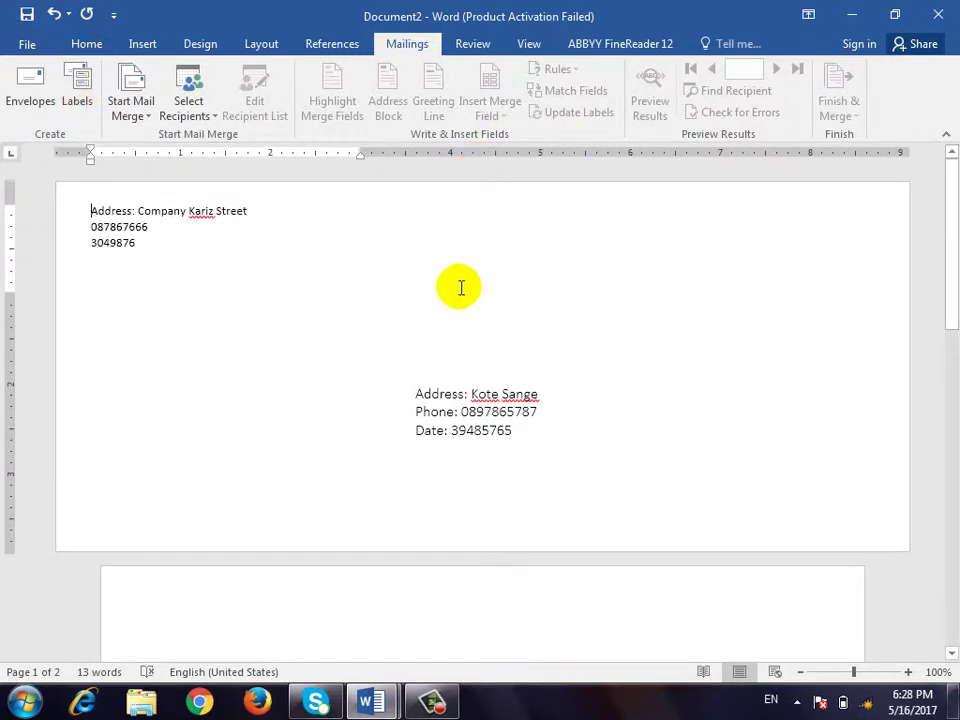
key(ctrl+n)
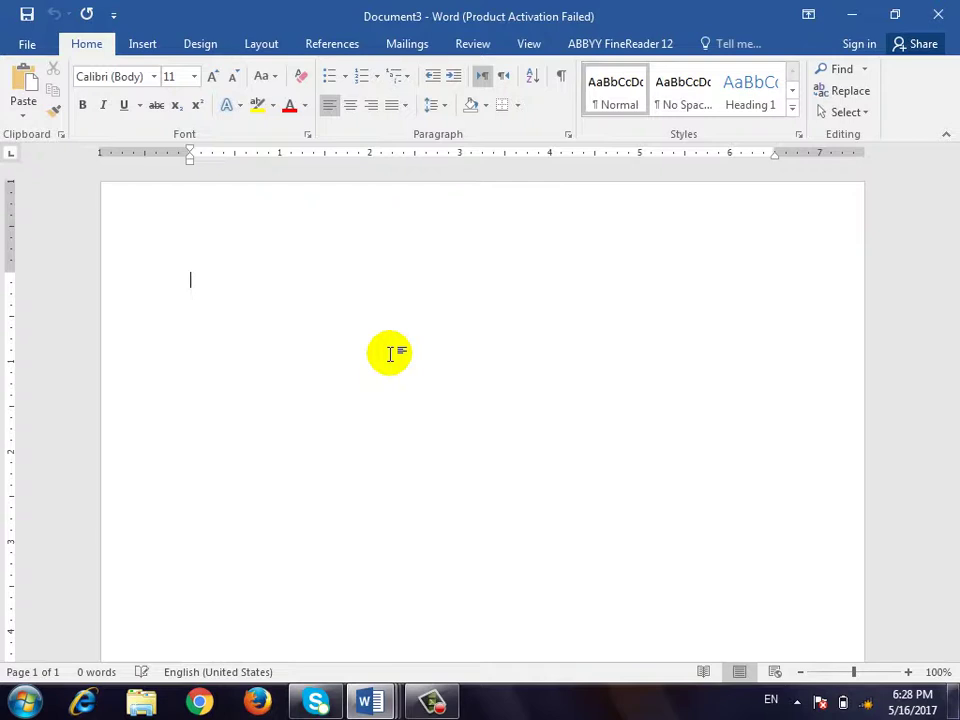
Bring up the Labels page of Envelopes and Labels from Mailings and reposition the window.
click(308, 43)
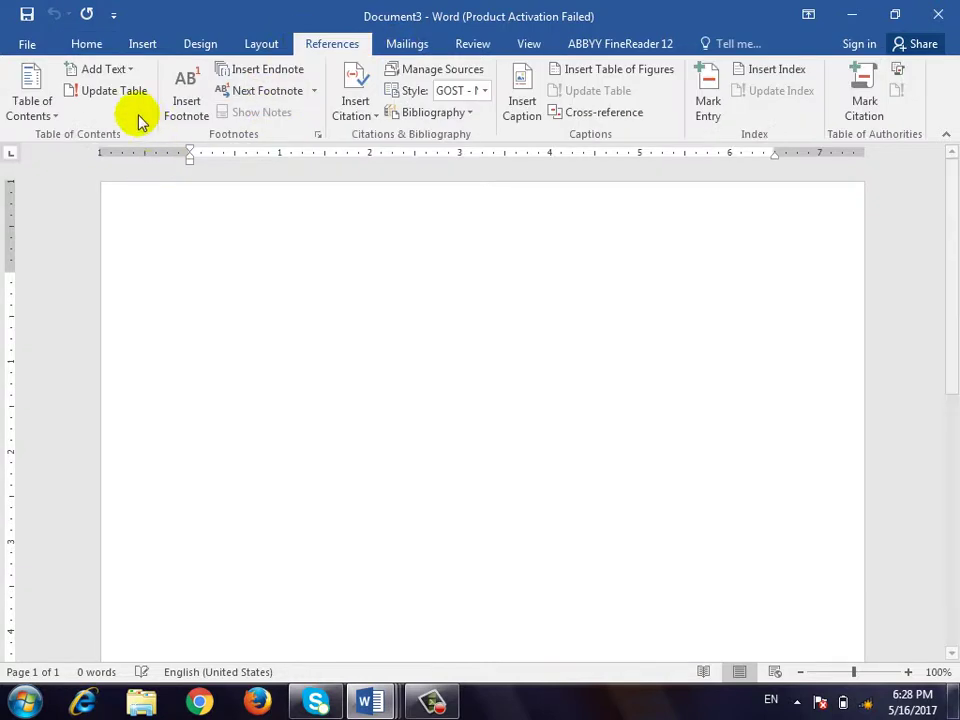
click(410, 43)
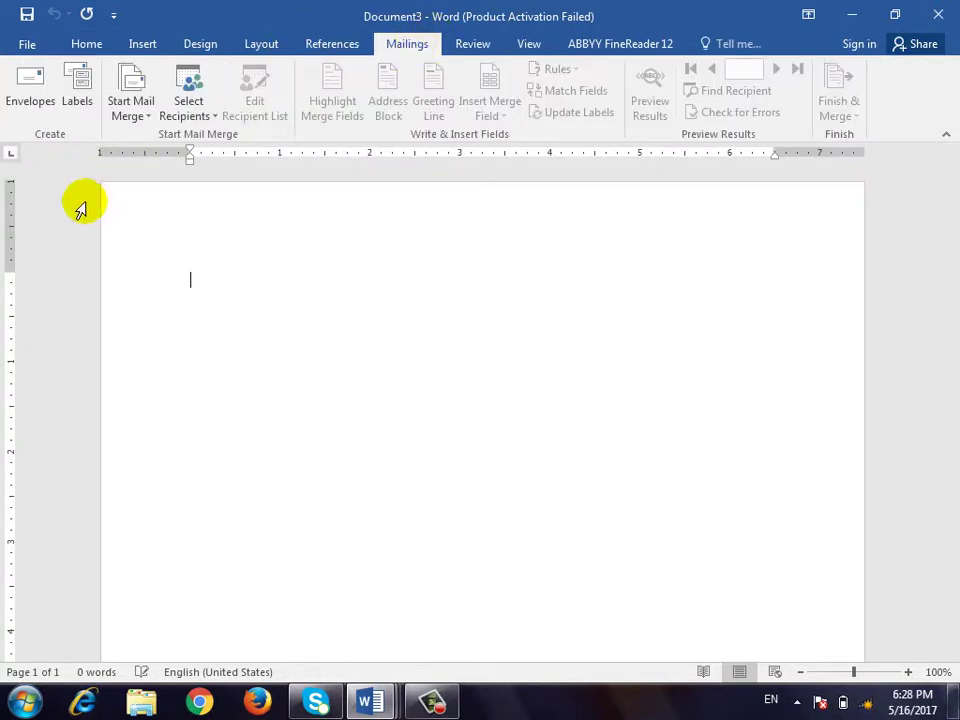
click(78, 103)
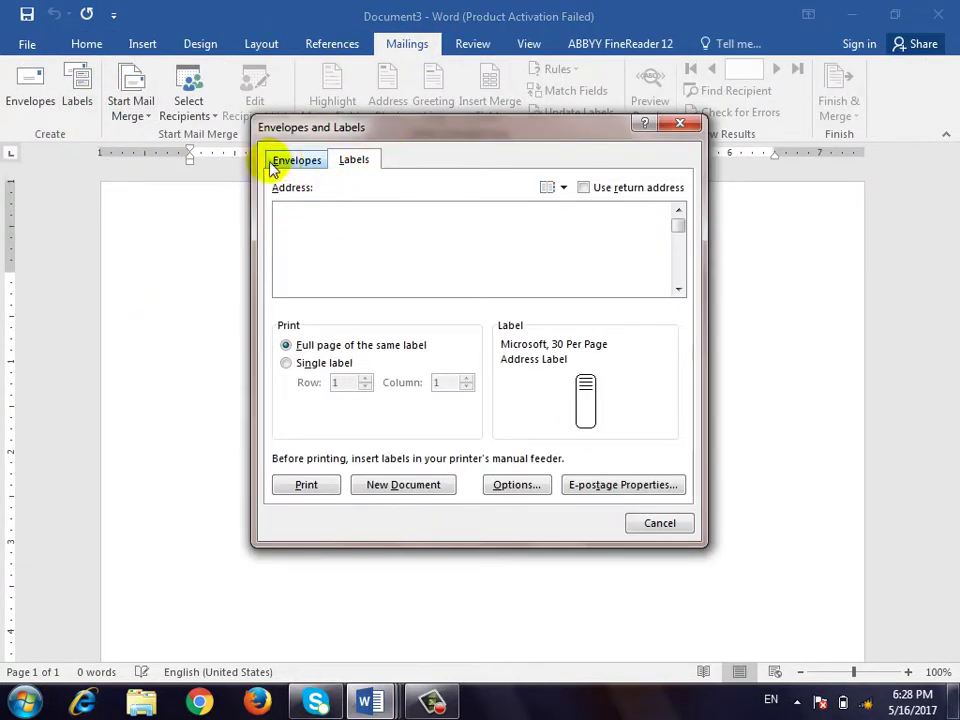
click(278, 165)
click(350, 163)
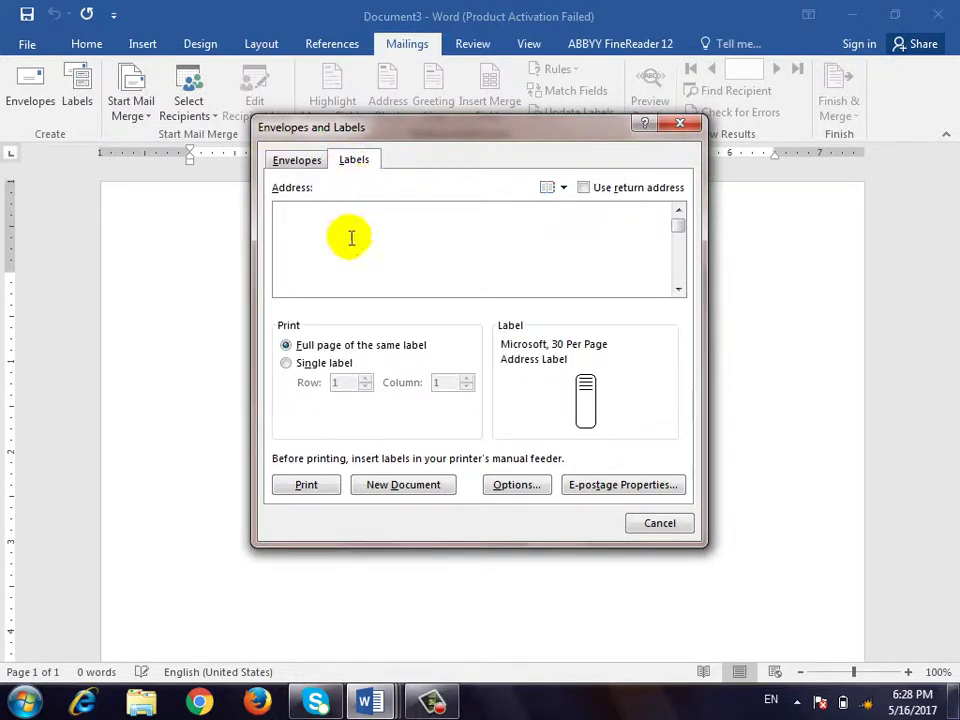
click(313, 210)
drag(410, 140, 358, 190)
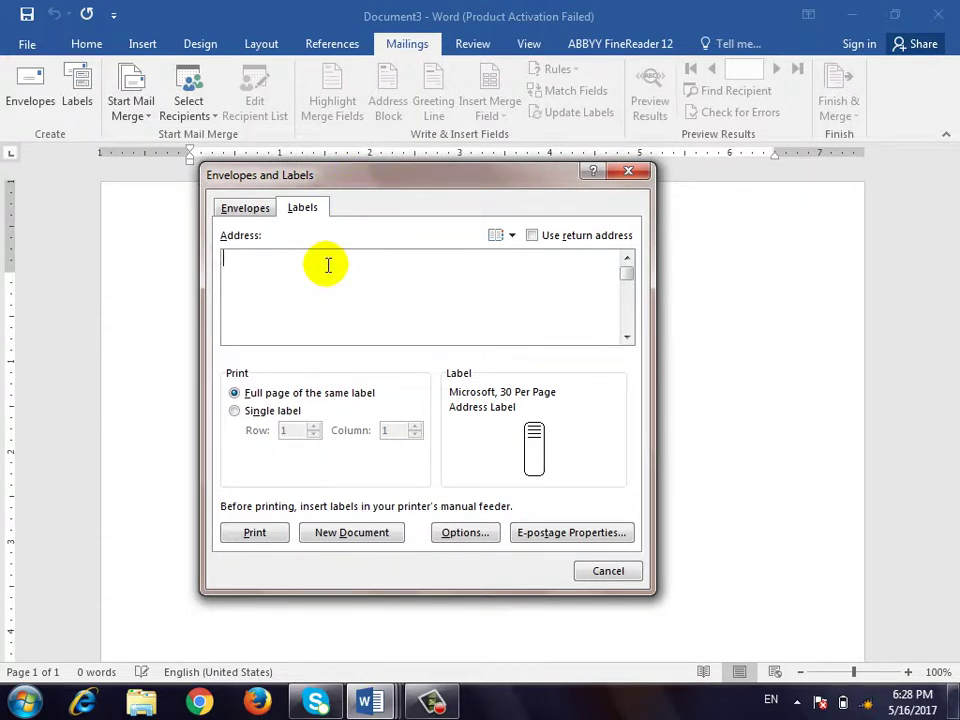
Type 'Name:' with underscores over a short underscore line as the label text.
text(Name:)
text(____)
key(Return)
text(_________)
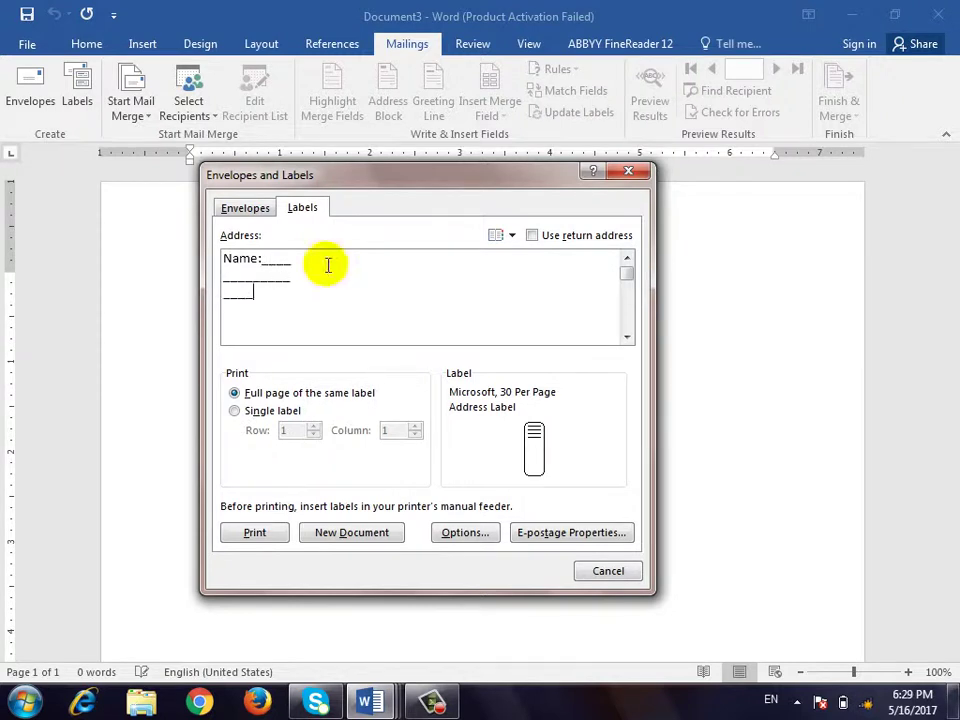
key(Return)
text(____)
key(BackSpace)
key(BackSpace)
key(BackSpace)
key(BackSpace)
key(BackSpace)
key(BackSpace)
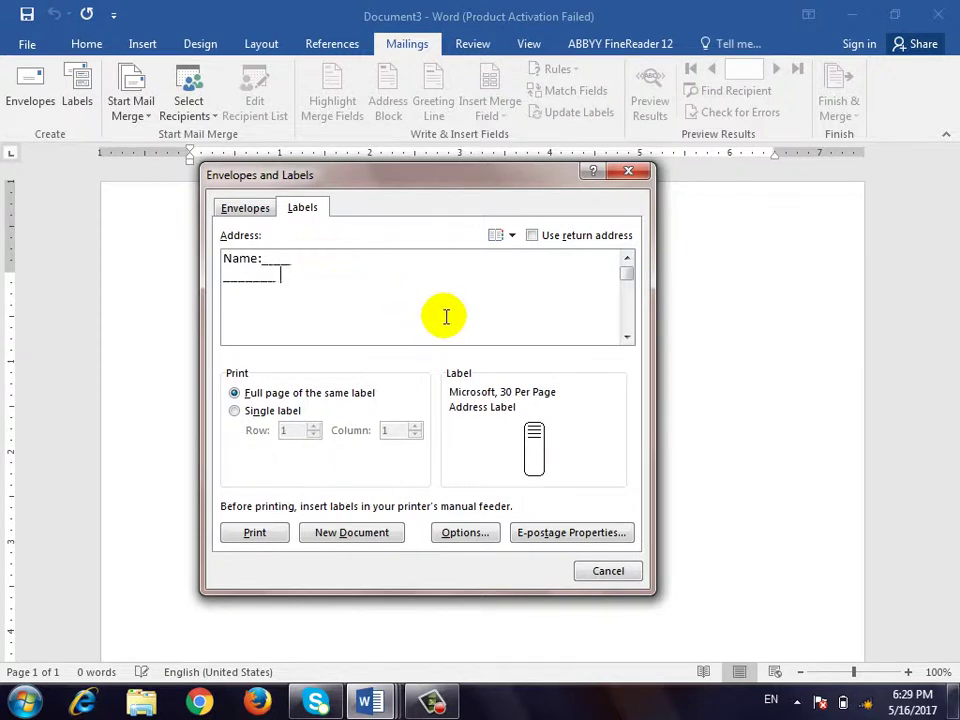
key(BackSpace)
key(BackSpace)
key(BackSpace)
key(BackSpace)
key(BackSpace)
key(BackSpace)
key(BackSpace)
key(BackSpace)
key(BackSpace)
key(BackSpace)
key(BackSpace)
text(___)
key(Return)
text(__)
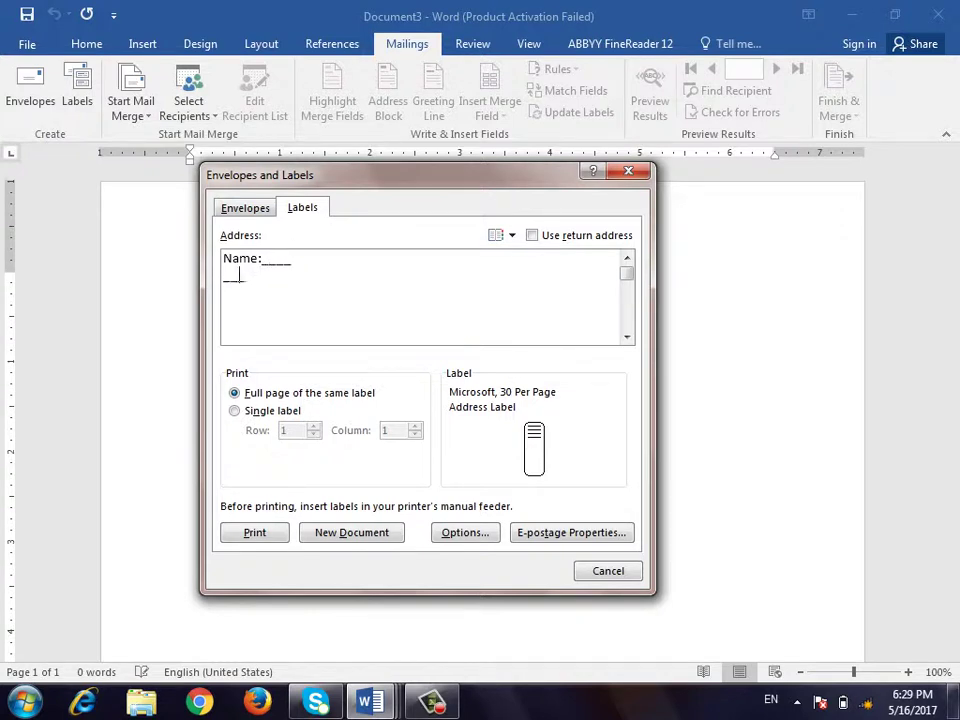
text(___)
click(450, 537)
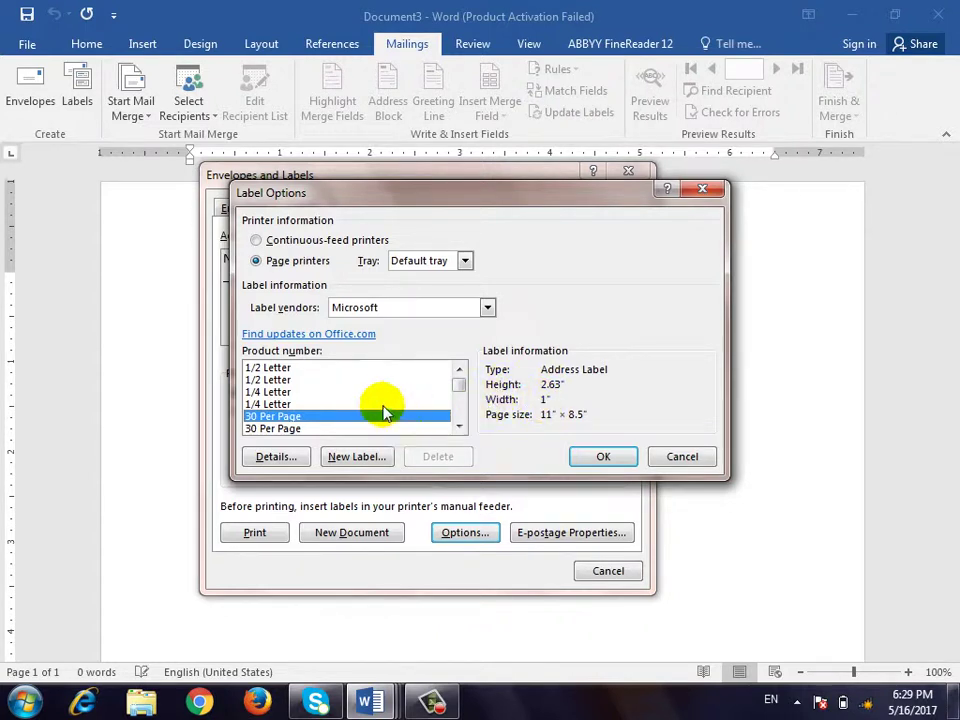
Browse the Label Options product list, previewing sizes from 1/4 Letter through ISO A3.
click(346, 404)
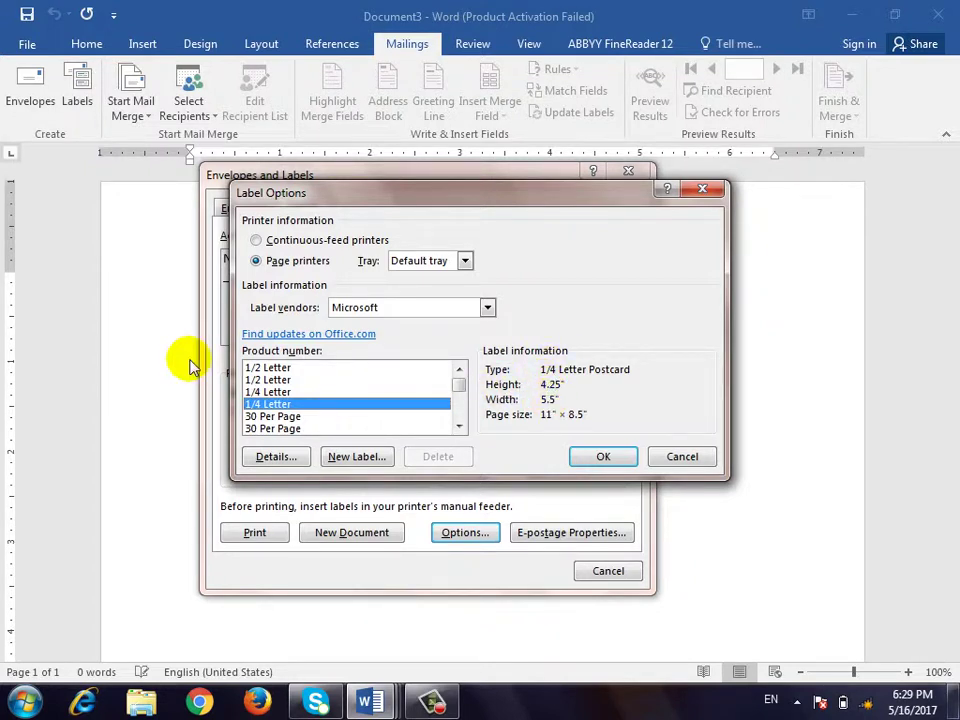
scroll(315, 380, down, 1)
click(307, 393)
click(285, 415)
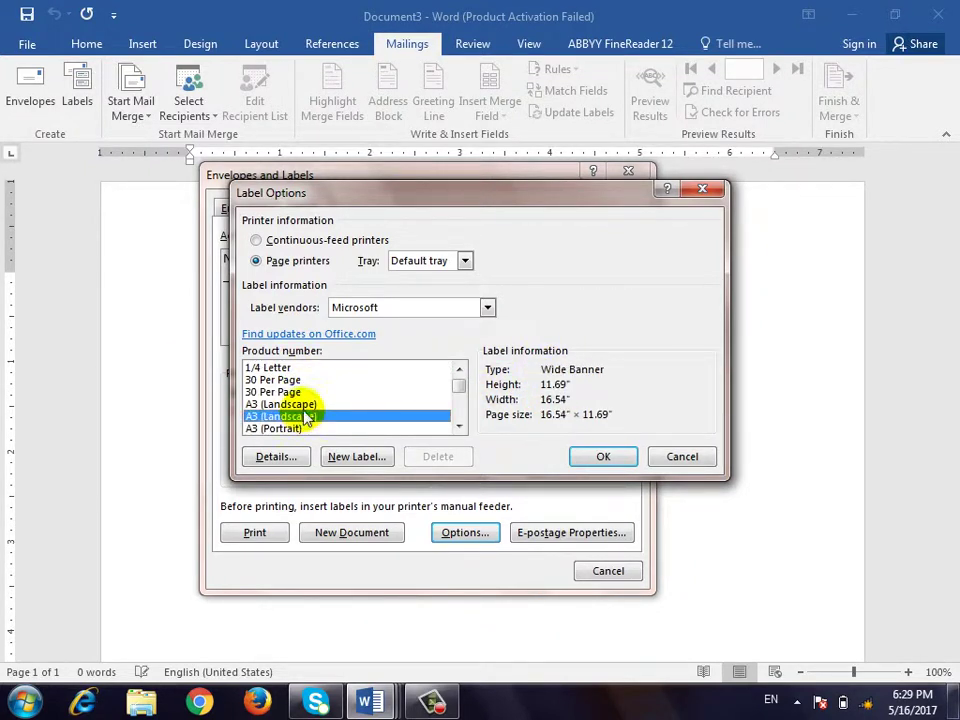
scroll(307, 404, down, 2)
click(307, 404)
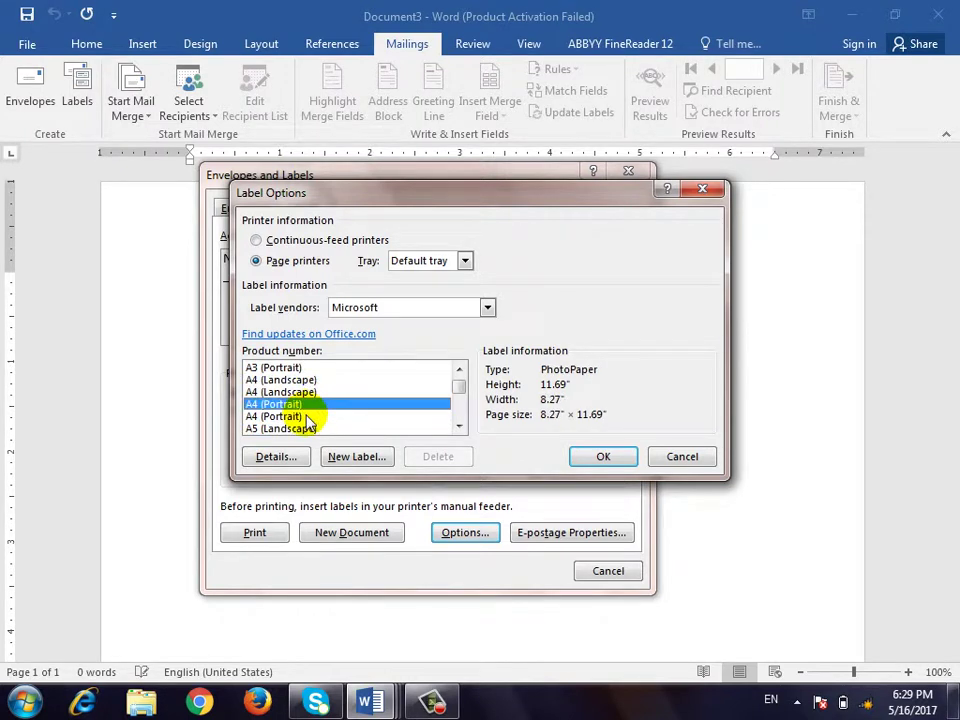
scroll(310, 422, down, 2)
scroll(310, 422, down, 2)
scroll(310, 422, down, 2)
click(312, 418)
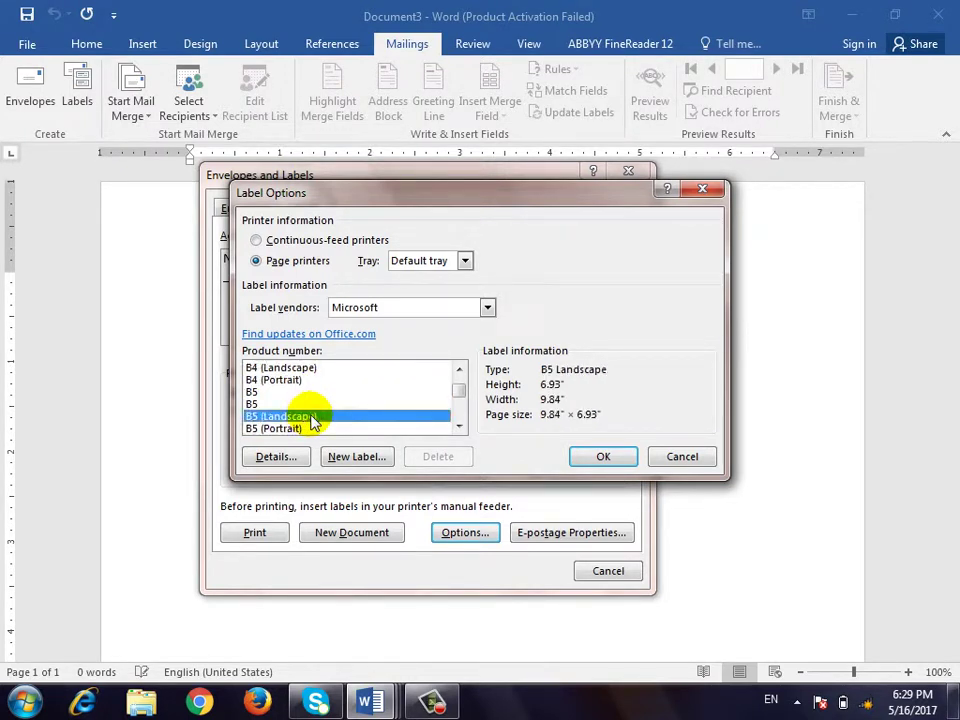
scroll(315, 401, down, 2)
click(315, 403)
scroll(315, 403, down, 3)
click(315, 404)
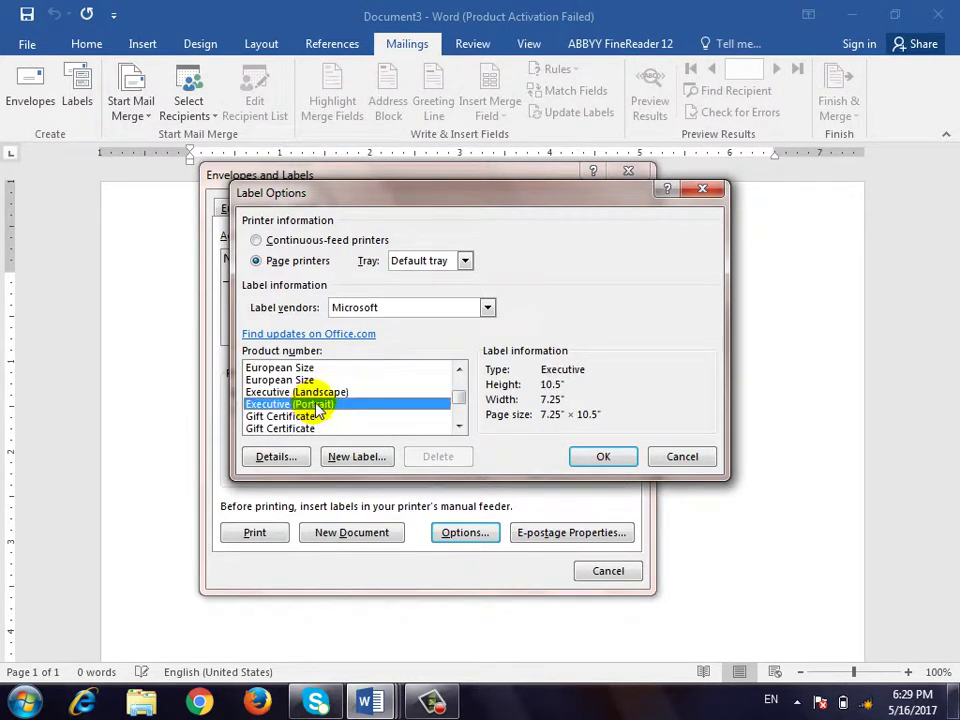
click(317, 392)
scroll(317, 395, down, 3)
click(317, 393)
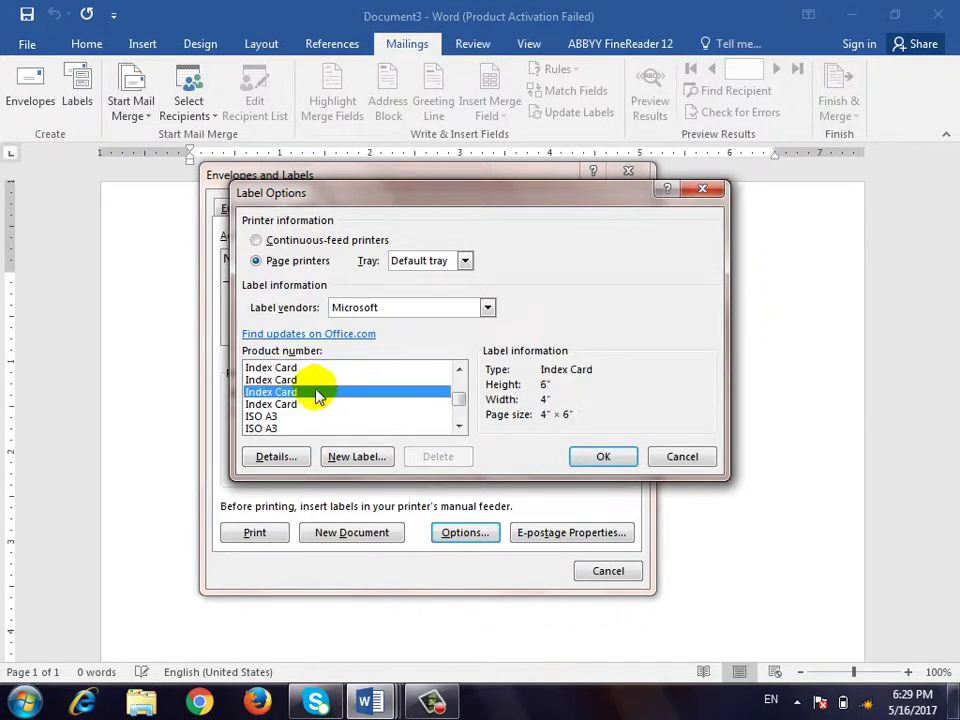
click(314, 404)
scroll(314, 404, down, 3)
click(316, 404)
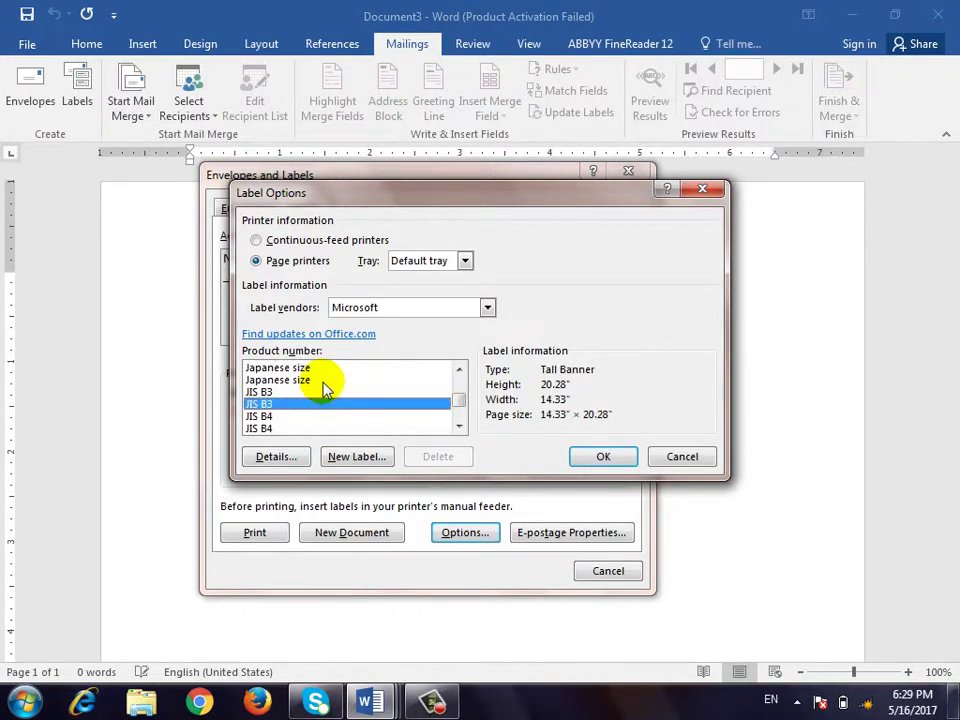
click(323, 382)
scroll(321, 392, up, 1)
click(321, 392)
scroll(343, 398, down, 3)
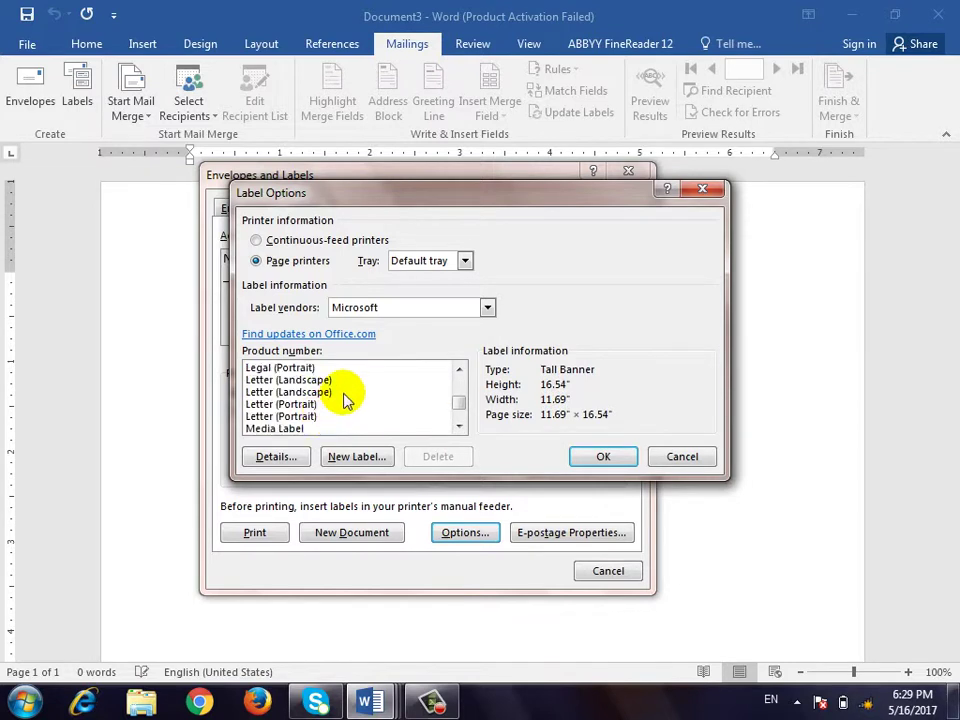
Choose Microsoft North American Size Horizontal Card (2" x 3.5") and confirm it.
key(Down)
key(Down)
key(Down)
key(Down)
key(Down)
key(Down)
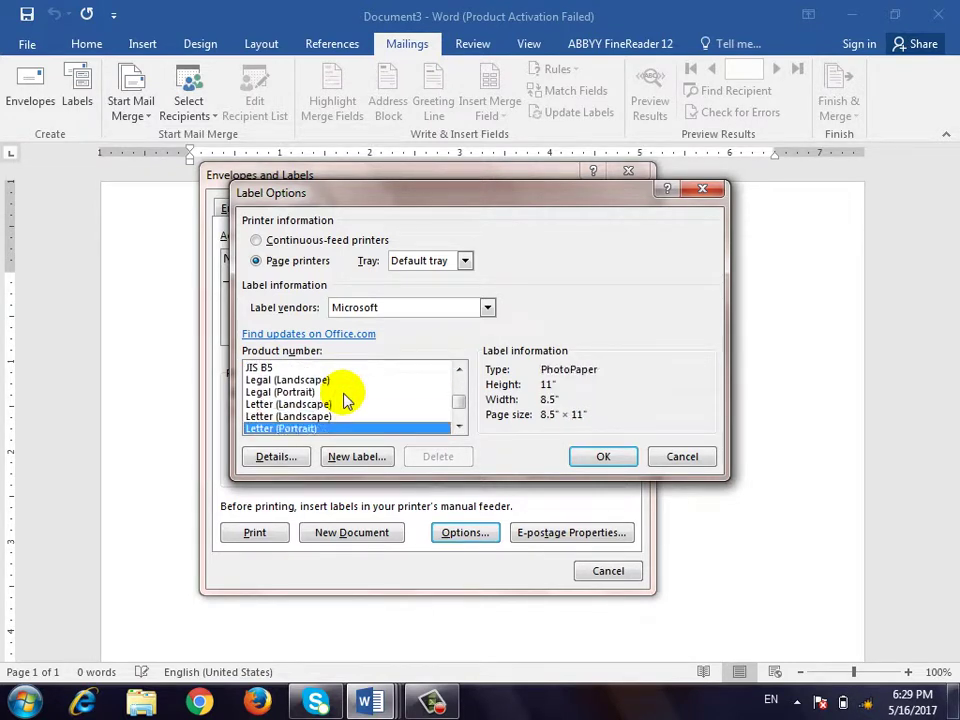
key(Down)
key(Down)
key(Down)
key(Down)
key(Down)
key(Down)
key(Down)
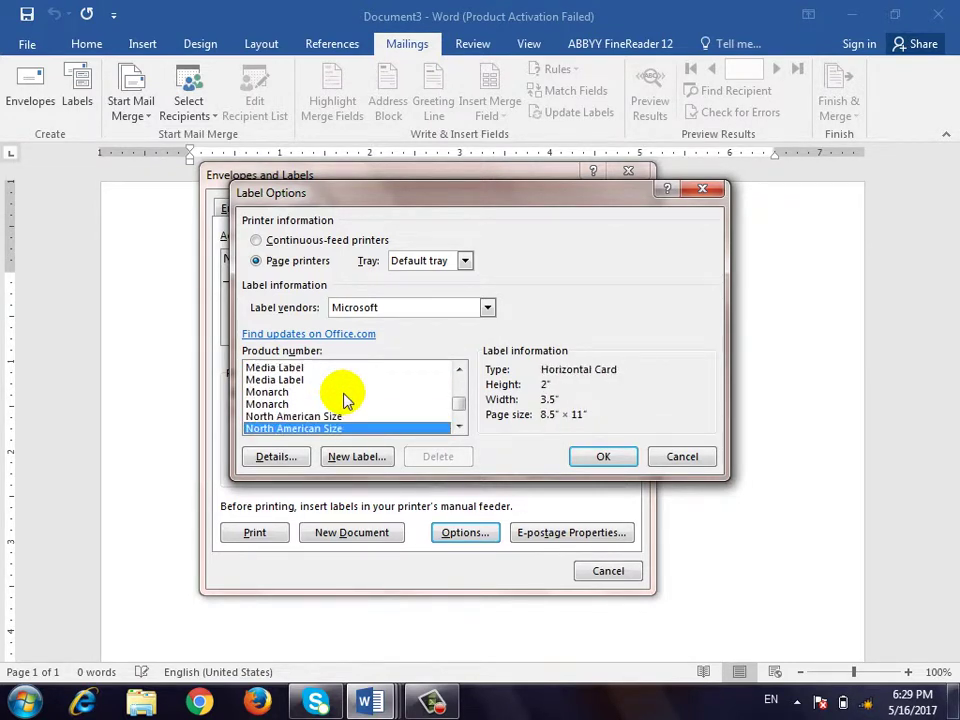
key(Up)
key(Down)
click(603, 456)
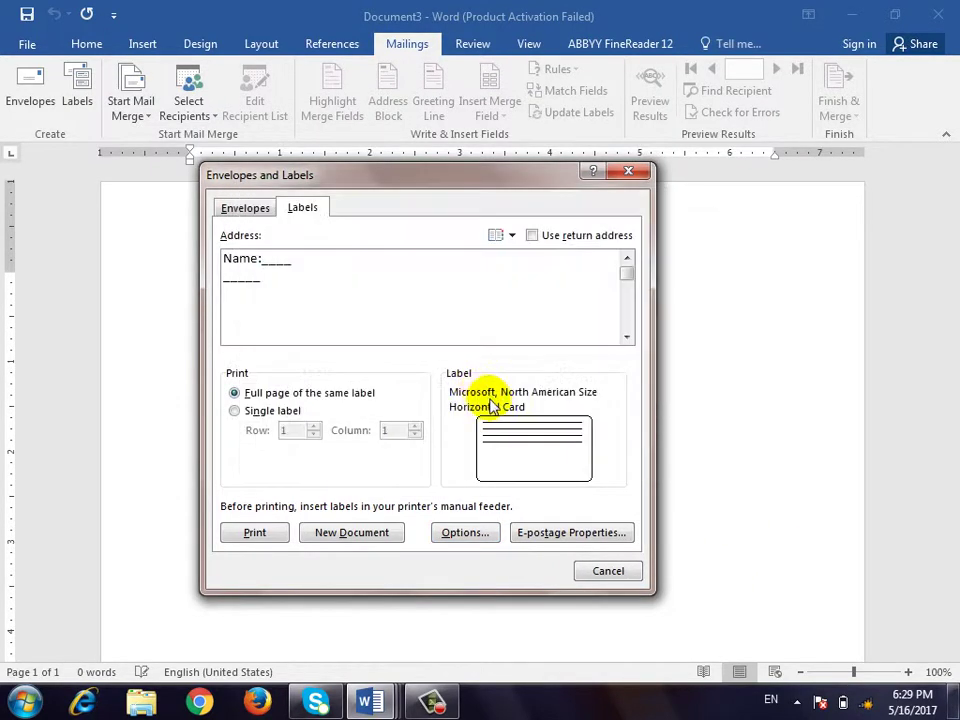
Add 'Serail No' and 'Date' underscore fill-in lines below the Name: line.
key(BackSpace)
key(BackSpace)
key(BackSpace)
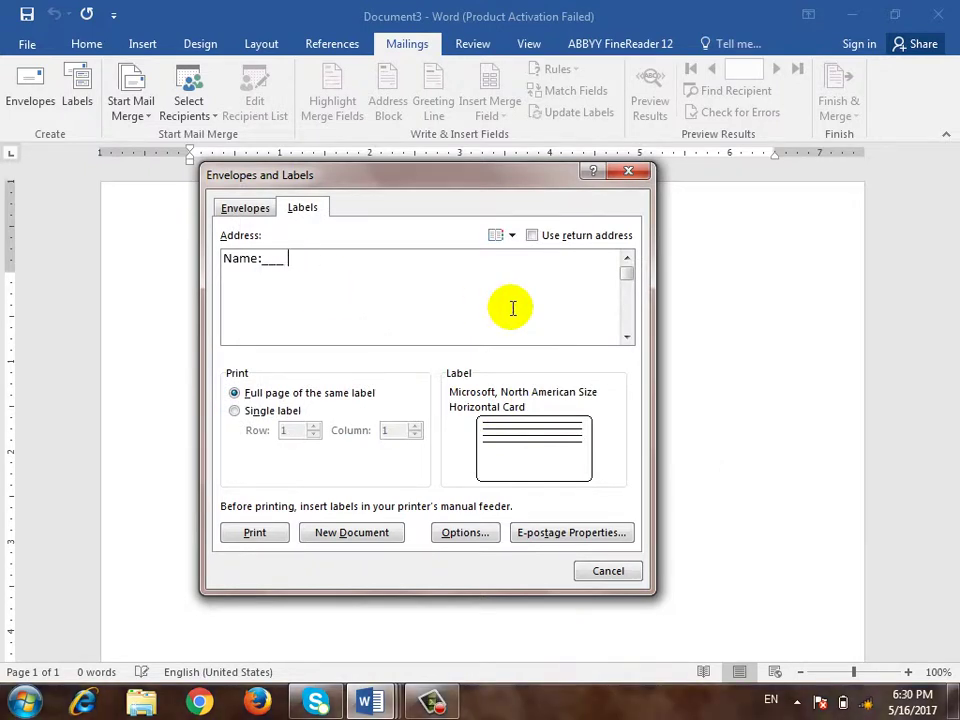
text(_________)
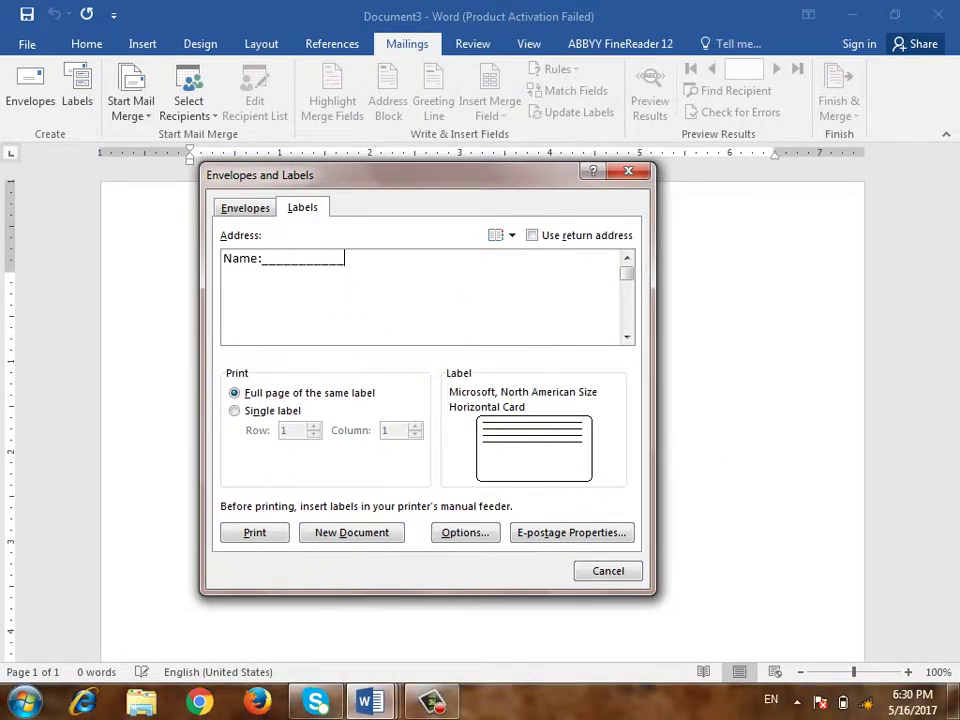
text(___)
text(__)
text(___ )
text(Serail )
text(No)
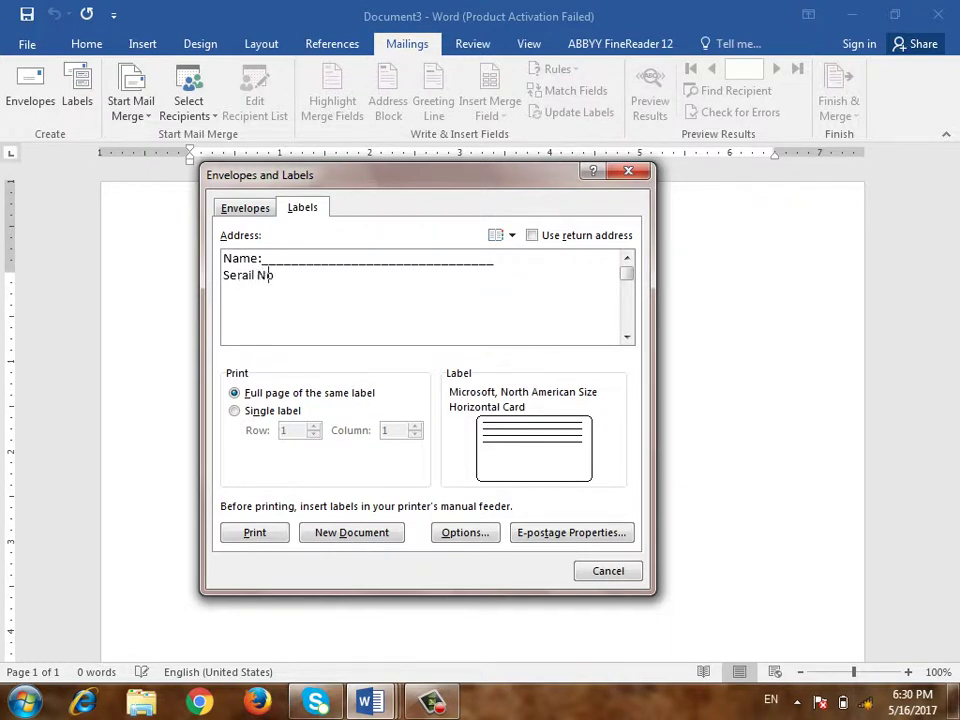
text(_____________________________________)
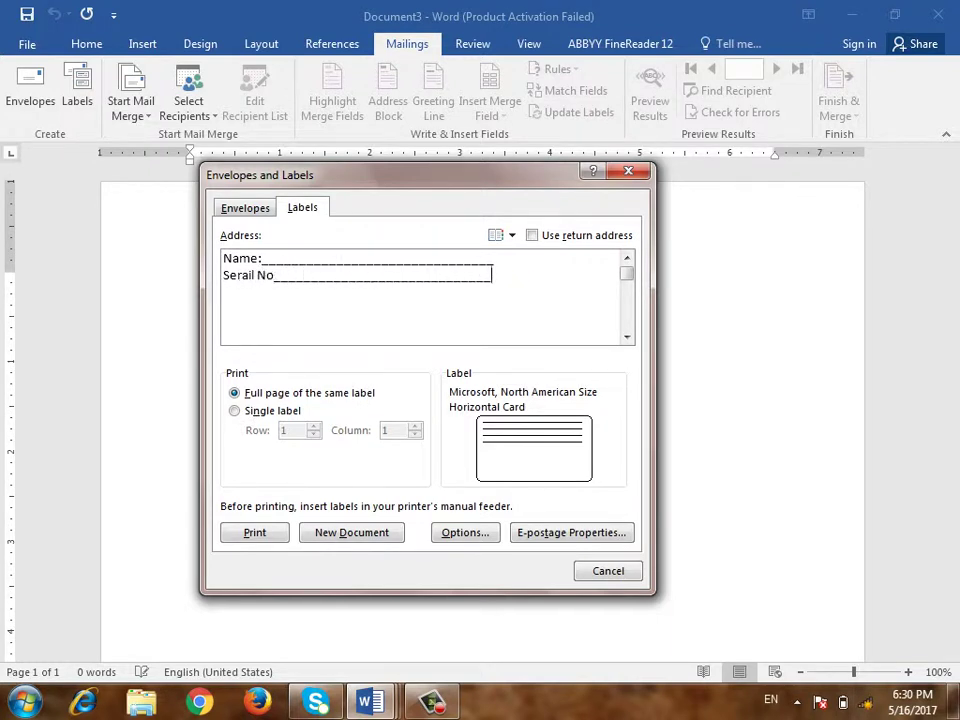
key(Return)
text(Date)
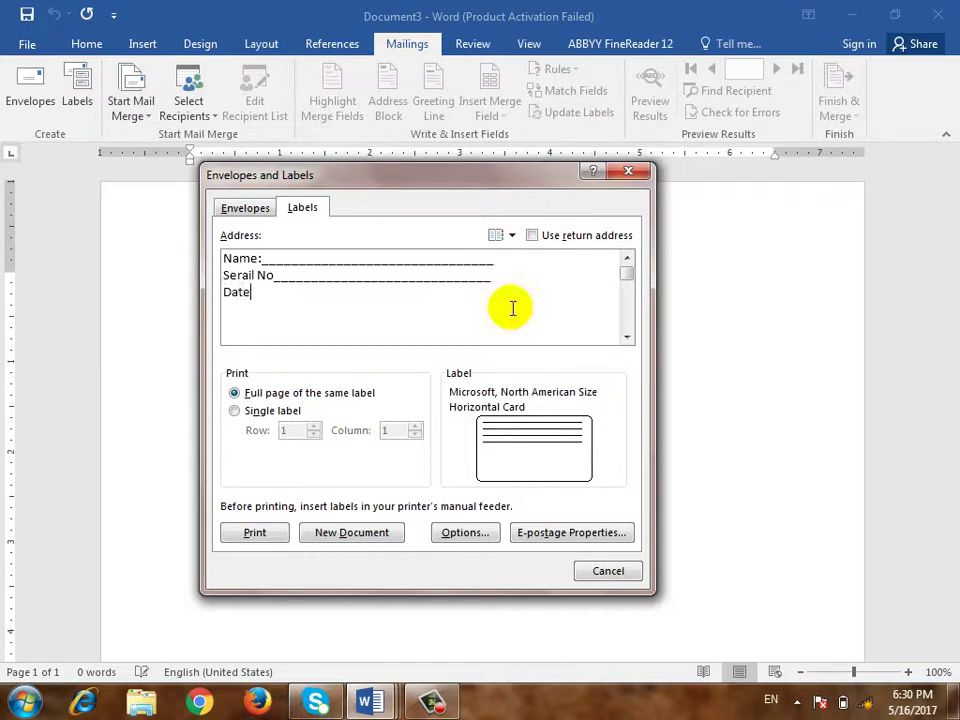
text( _)
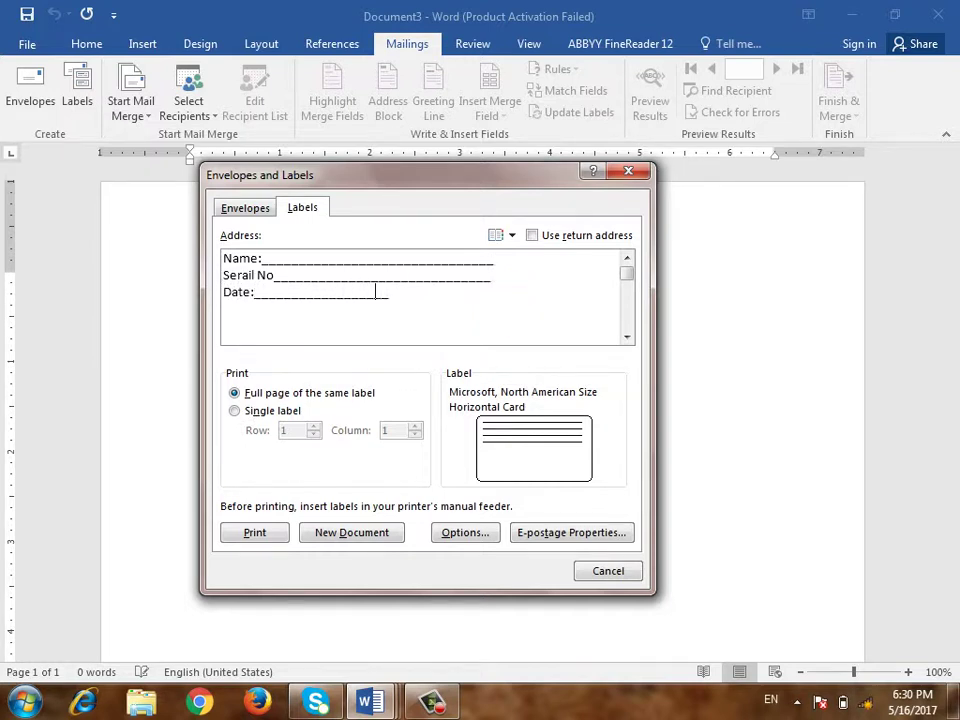
text(________________)
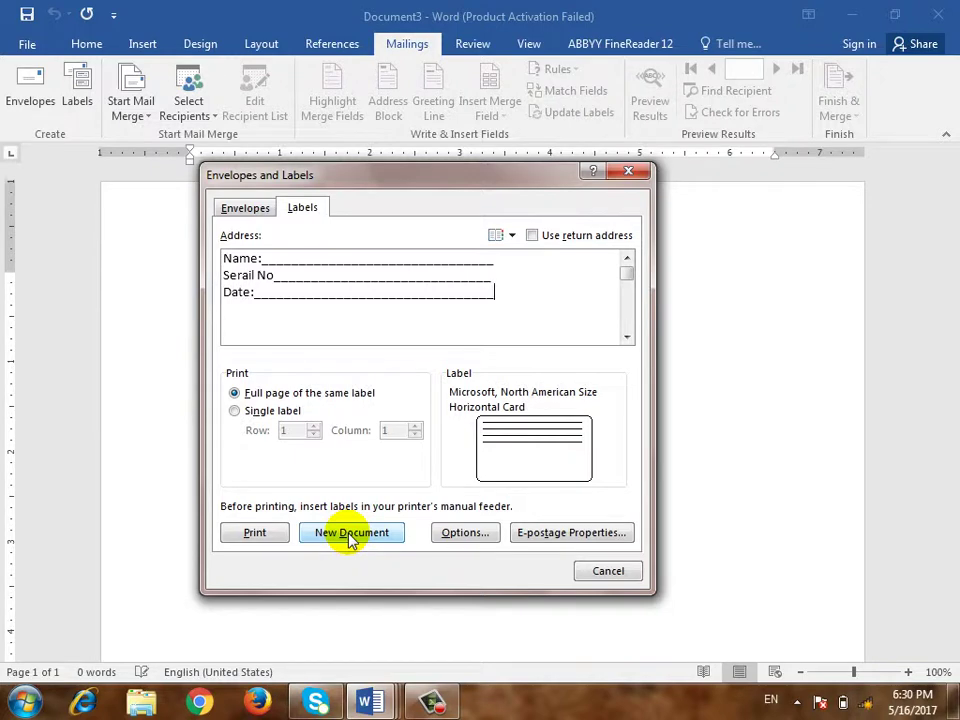
Recheck the label options without changes and create a new document of labels.
click(468, 532)
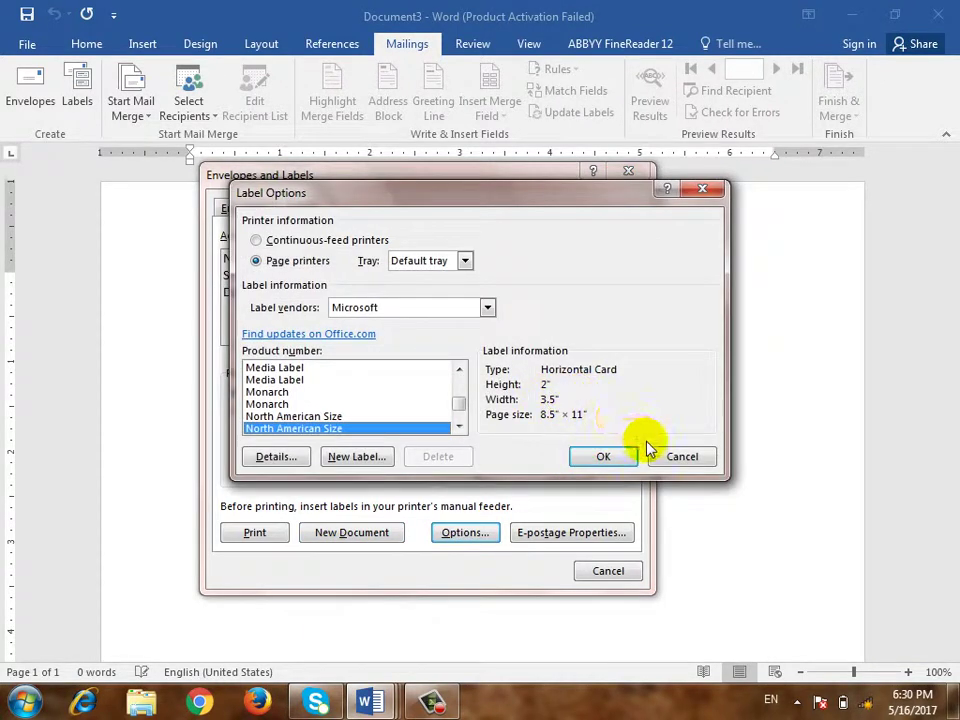
click(690, 456)
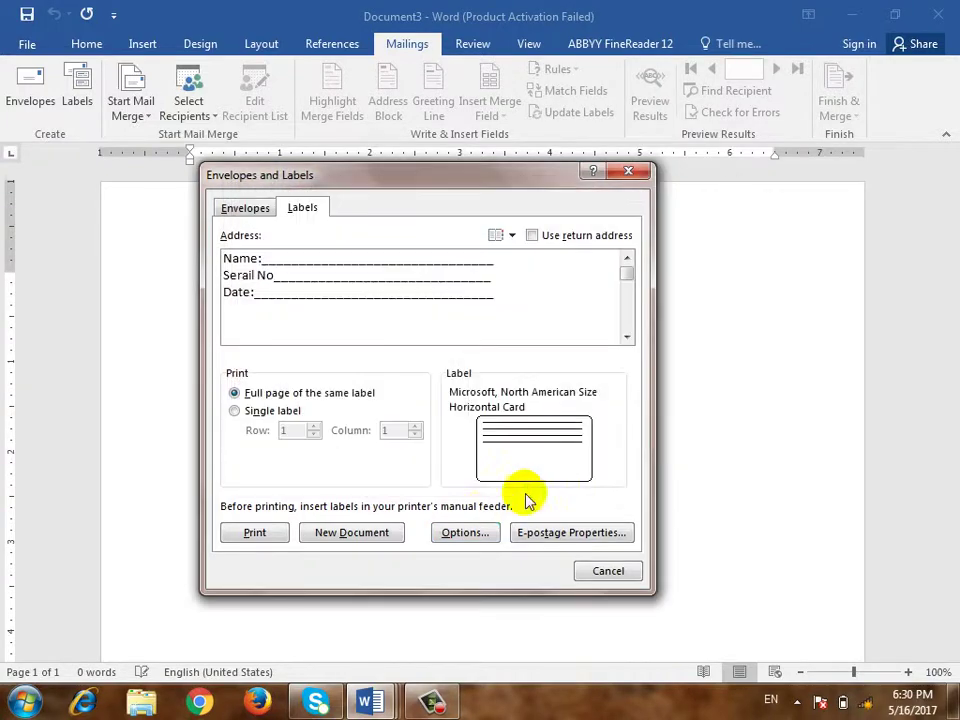
click(380, 538)
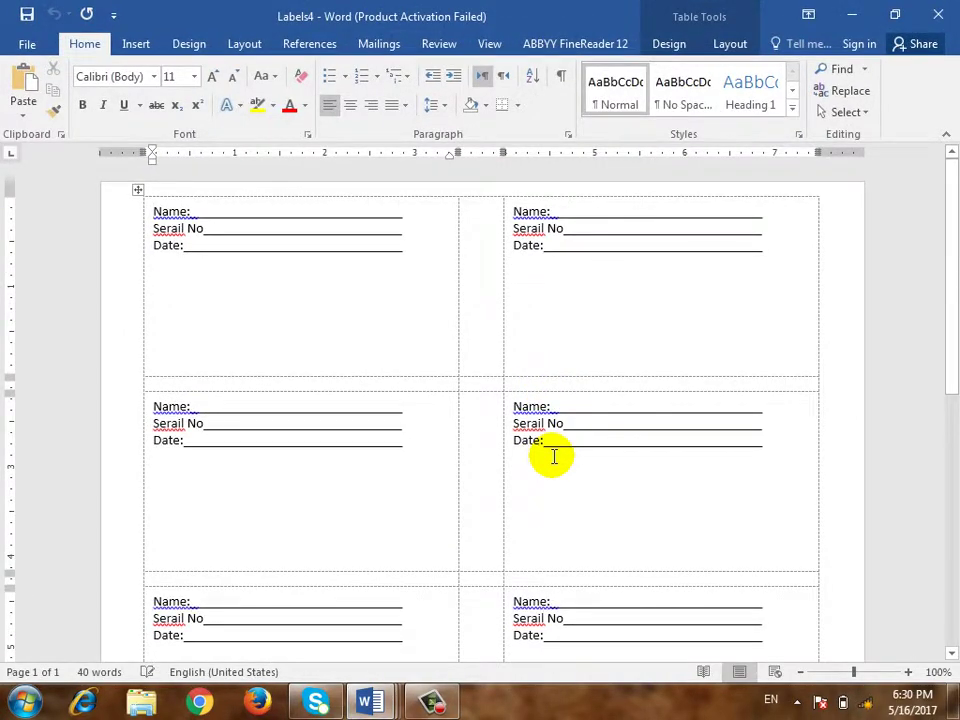
Review the Labels4 card label sheet, then switch between the References and Mailings tabs.
scroll(553, 457, down, 3)
scroll(553, 460, down, 5)
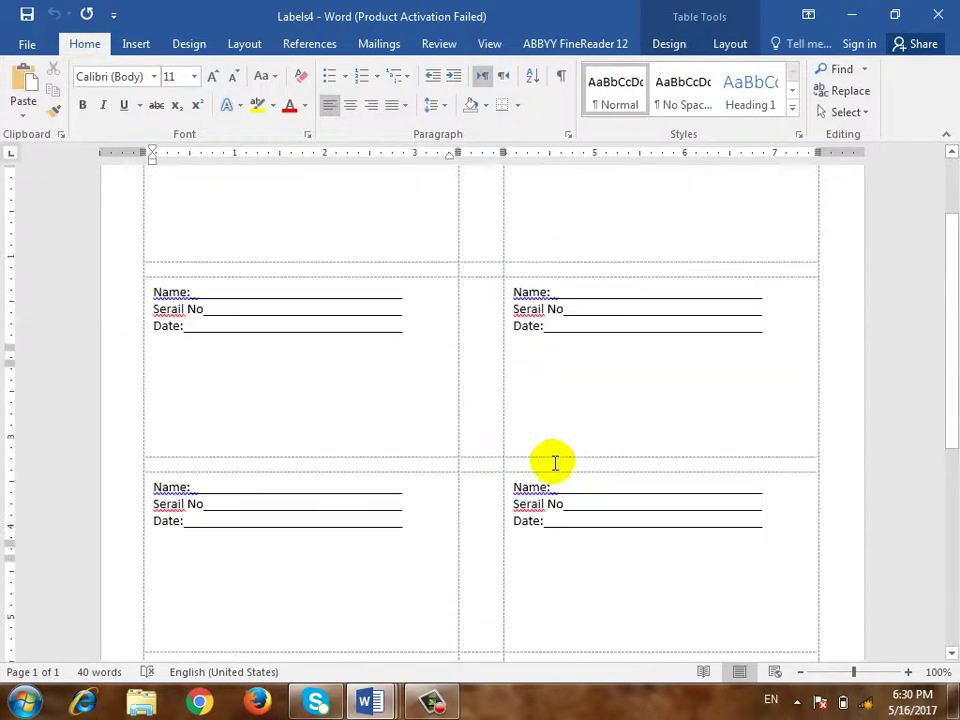
scroll(553, 460, up, 10)
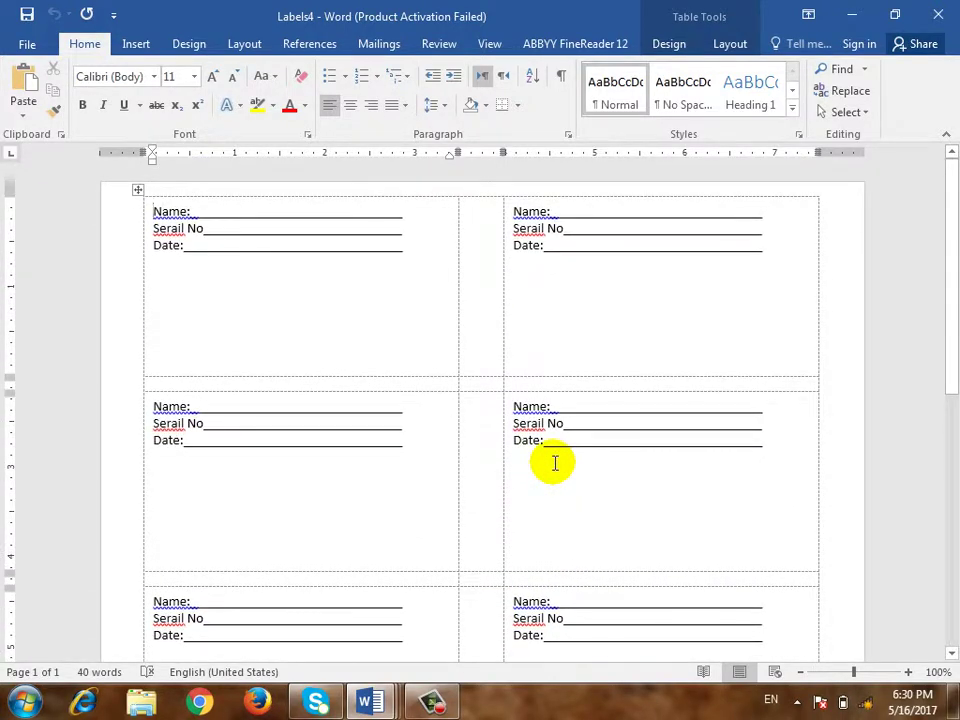
click(318, 44)
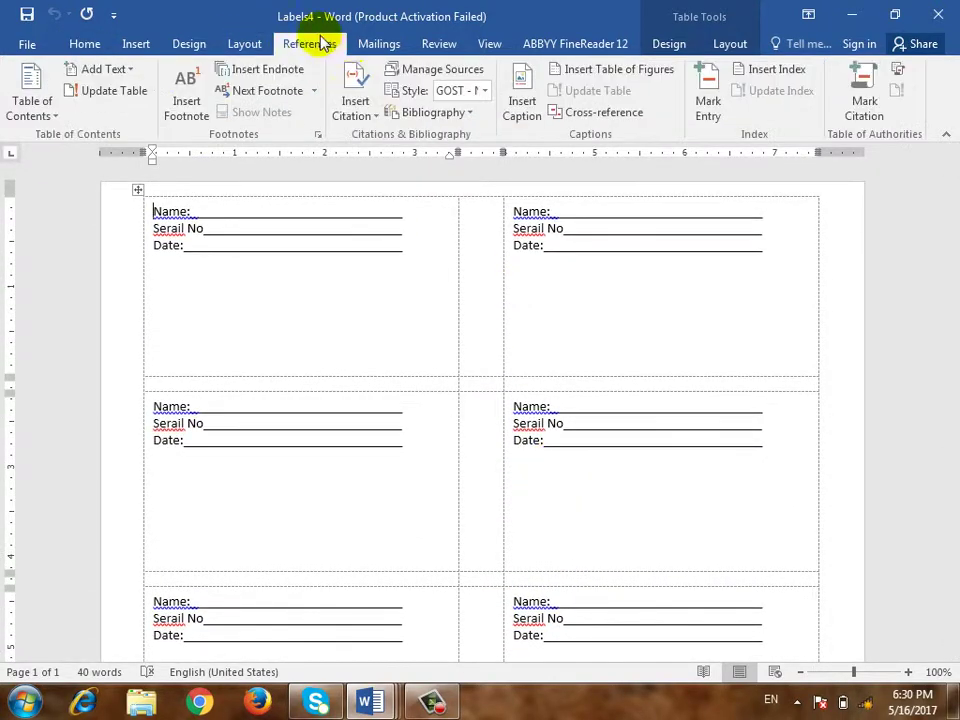
click(348, 48)
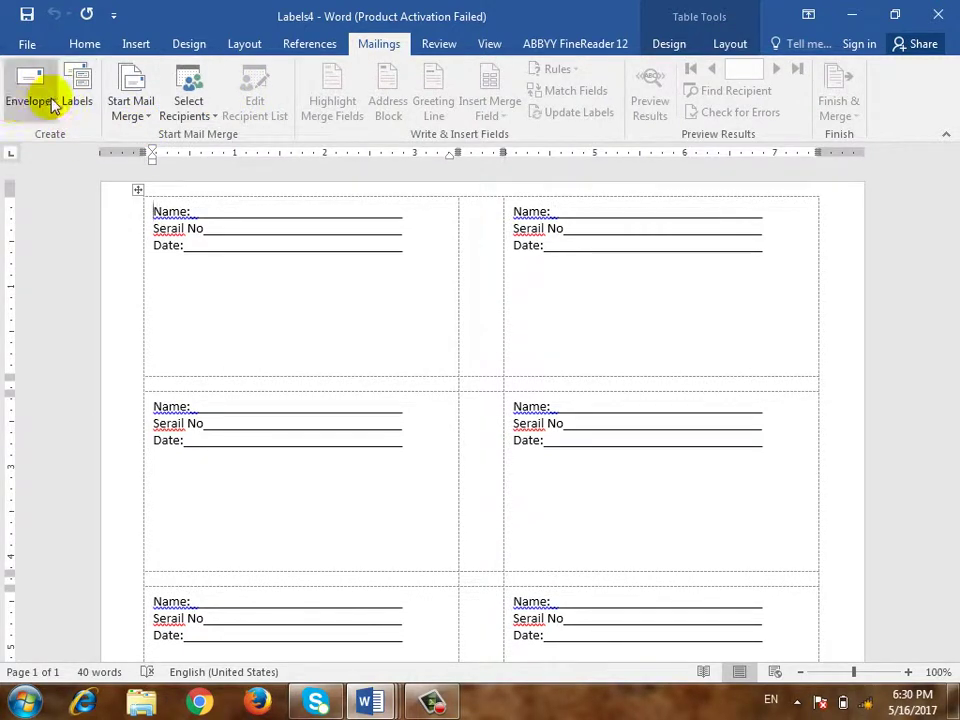
click(302, 44)
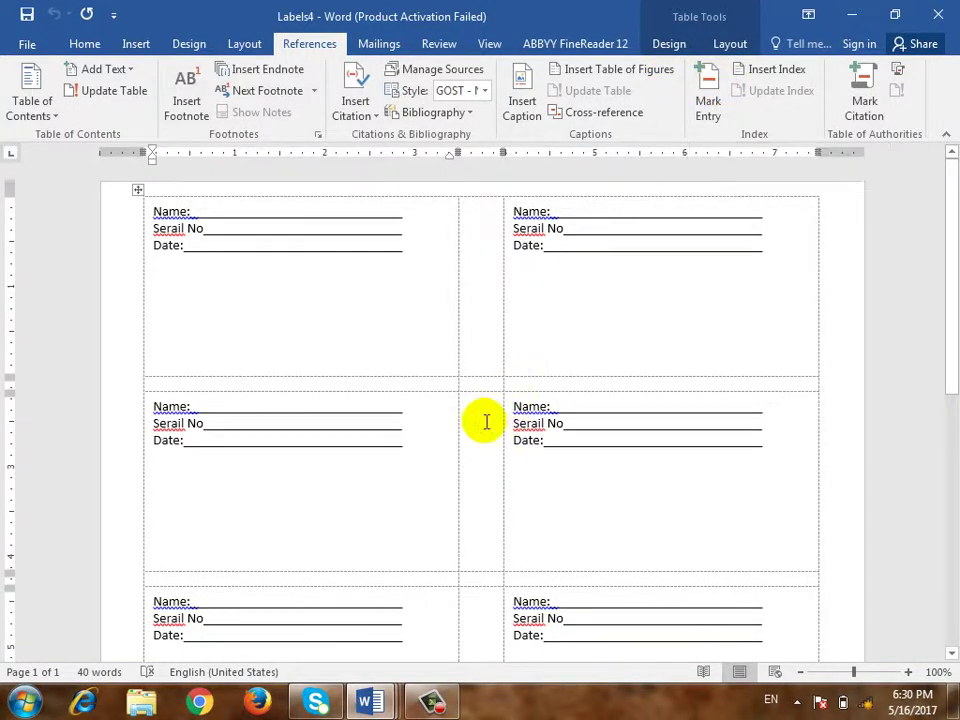
click(431, 703)
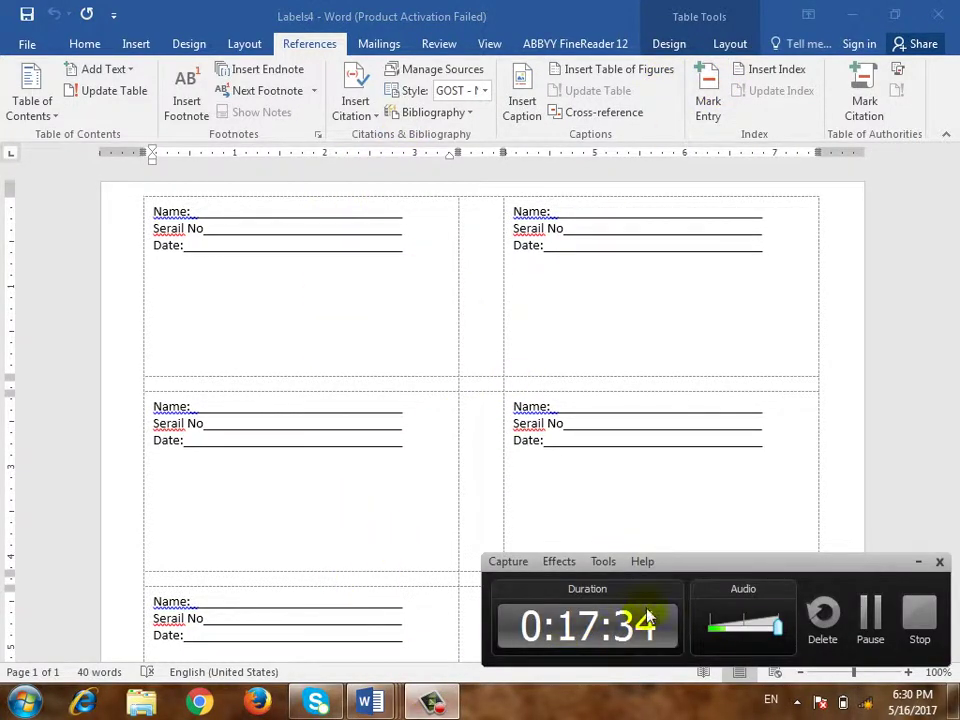